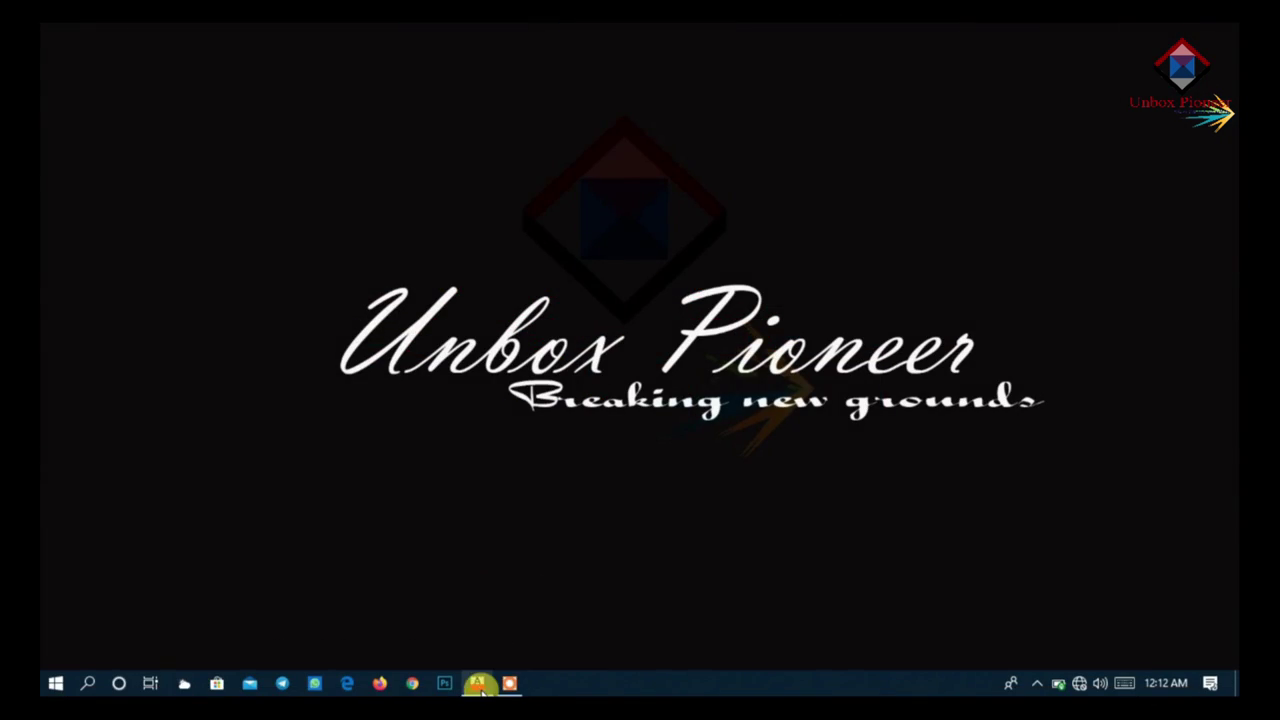
- Switch to AutoCAD, where the POLYGON.dwg drawing is open
left_click(480, 685)
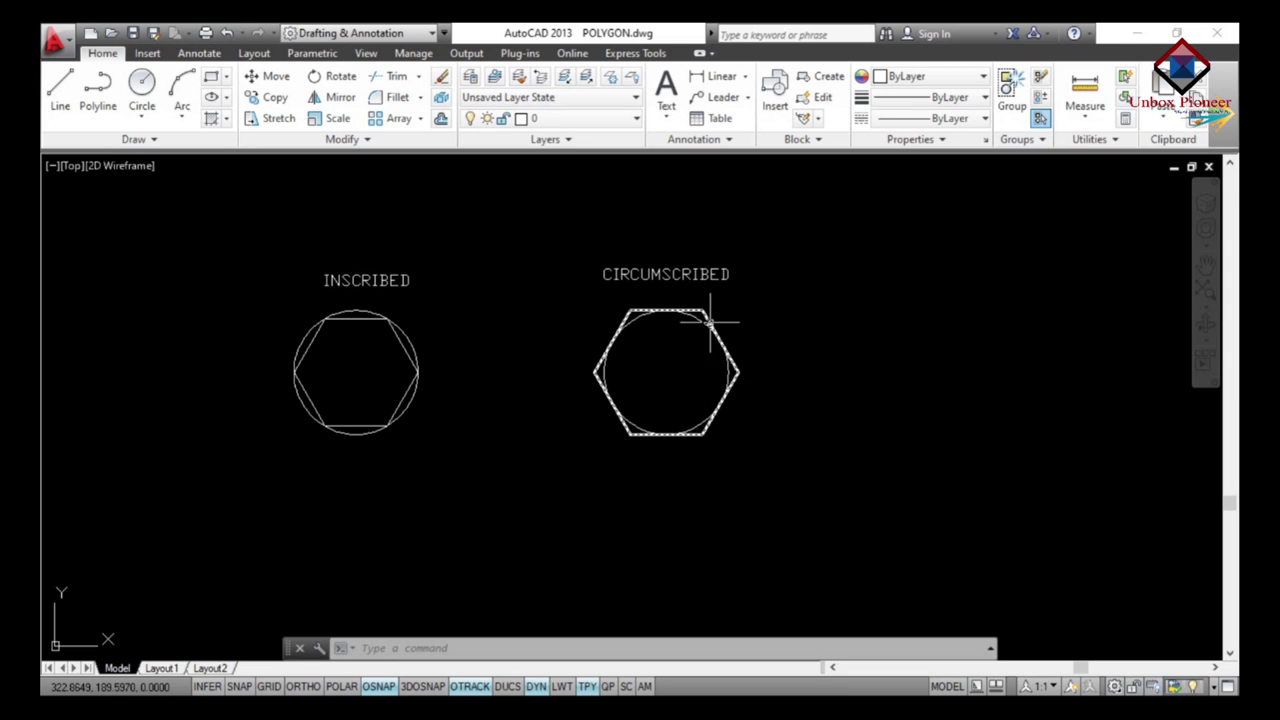
mouse_move(709, 322)
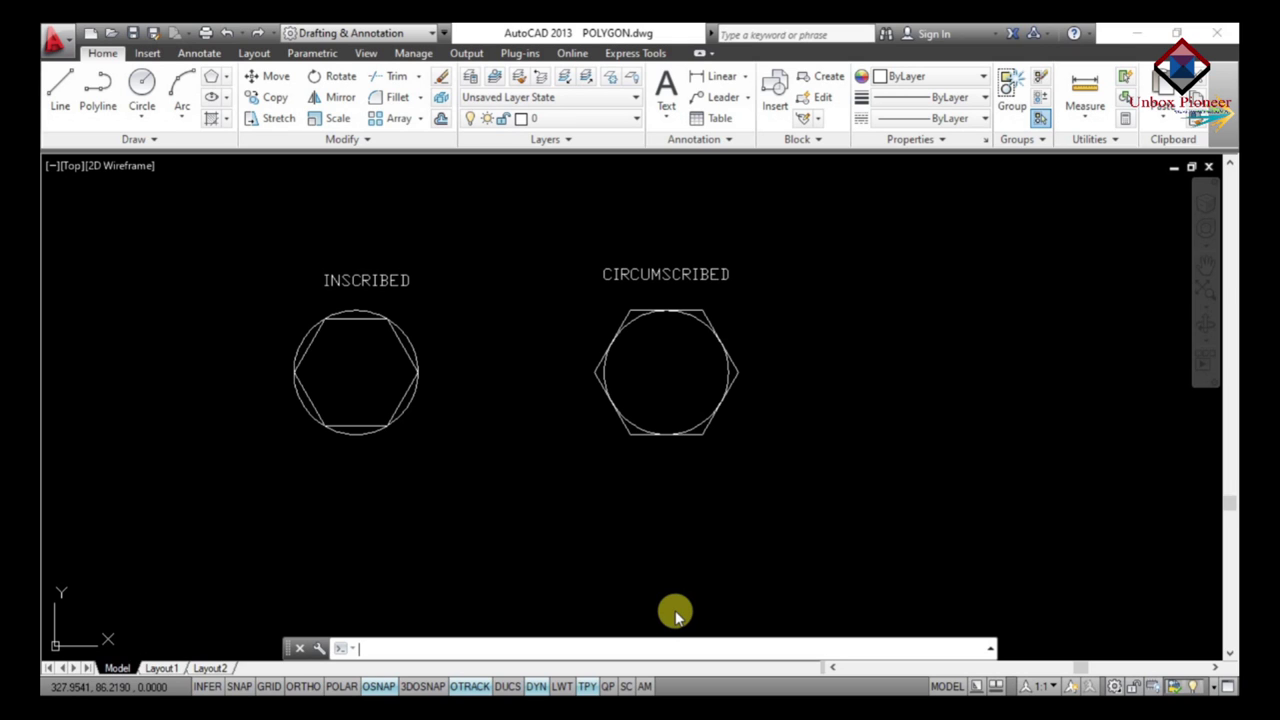
type("POL")
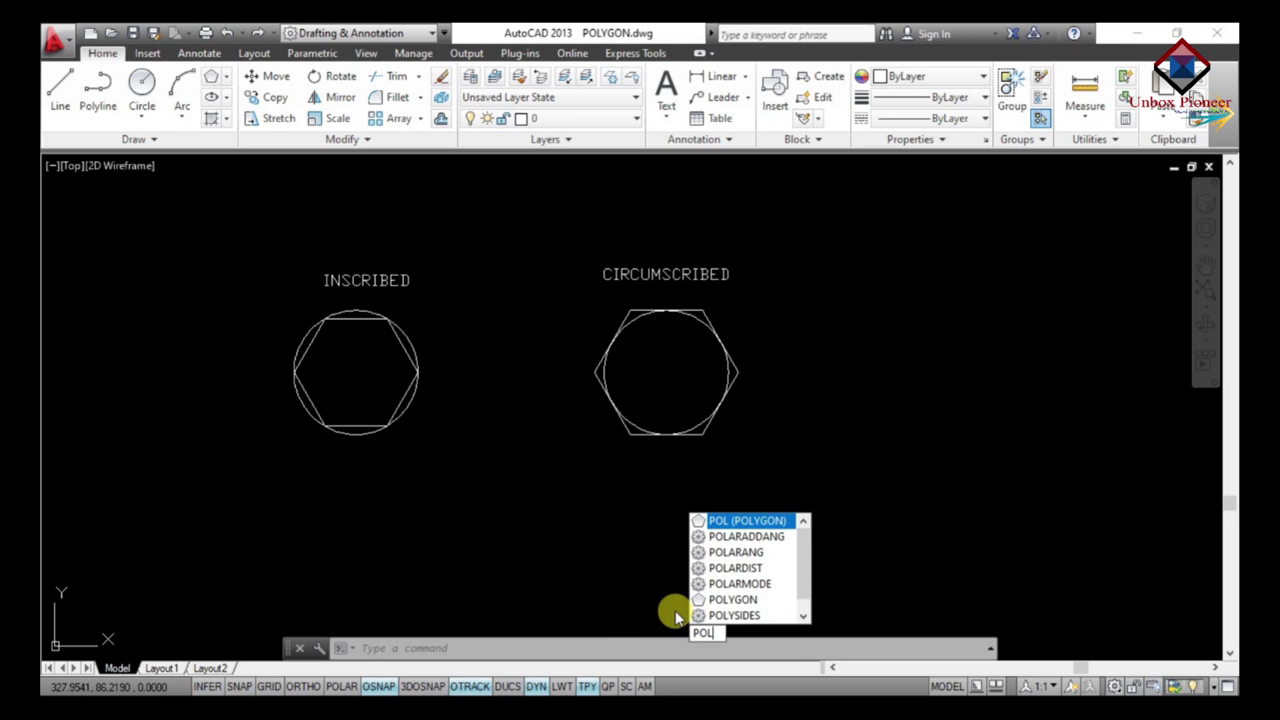
key("Return")
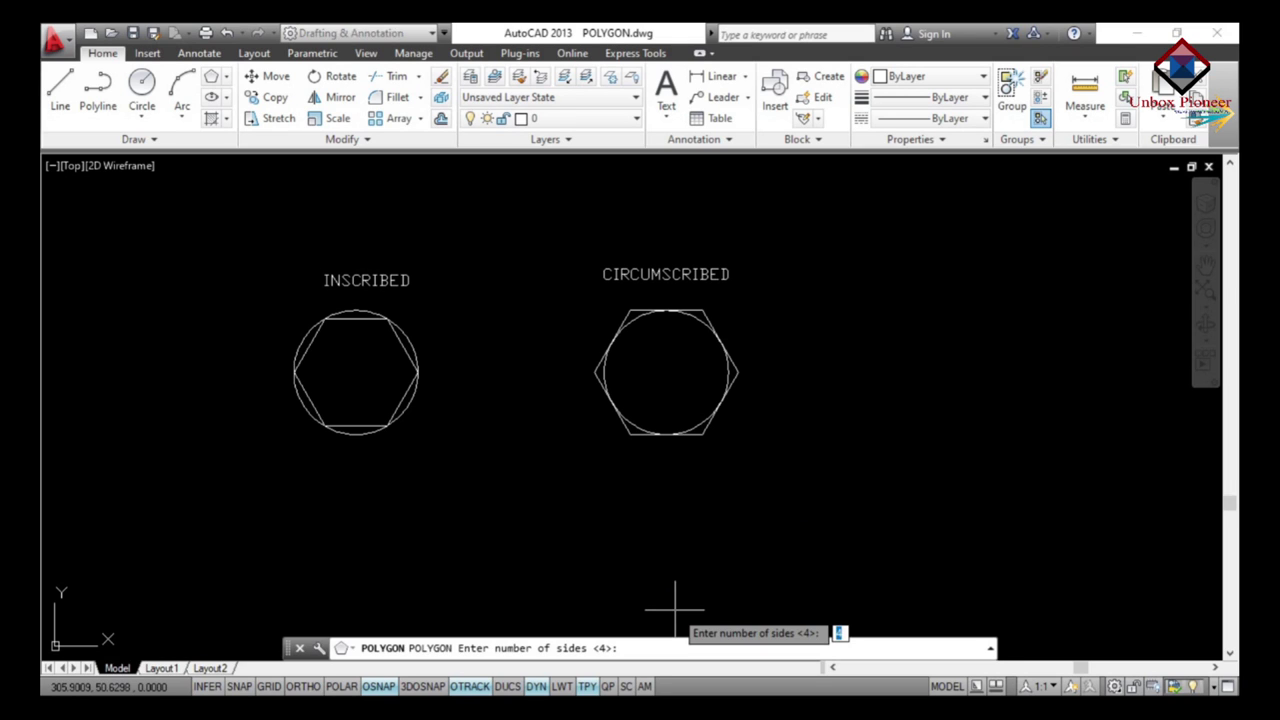
key("Escape")
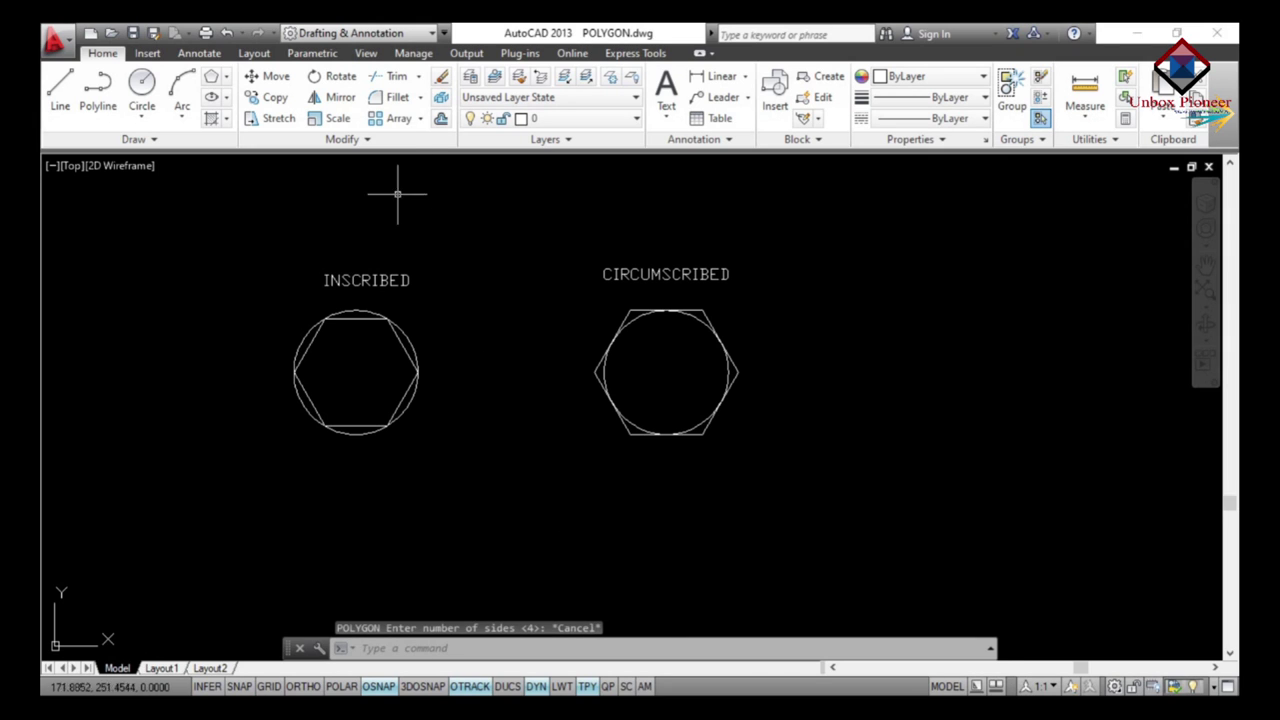
- Draw a six-sided polygon with the Inscribed in circle option in the empty space beside the CIRCUMSCRIBED example, setting its radius freehand
left_click(229, 78)
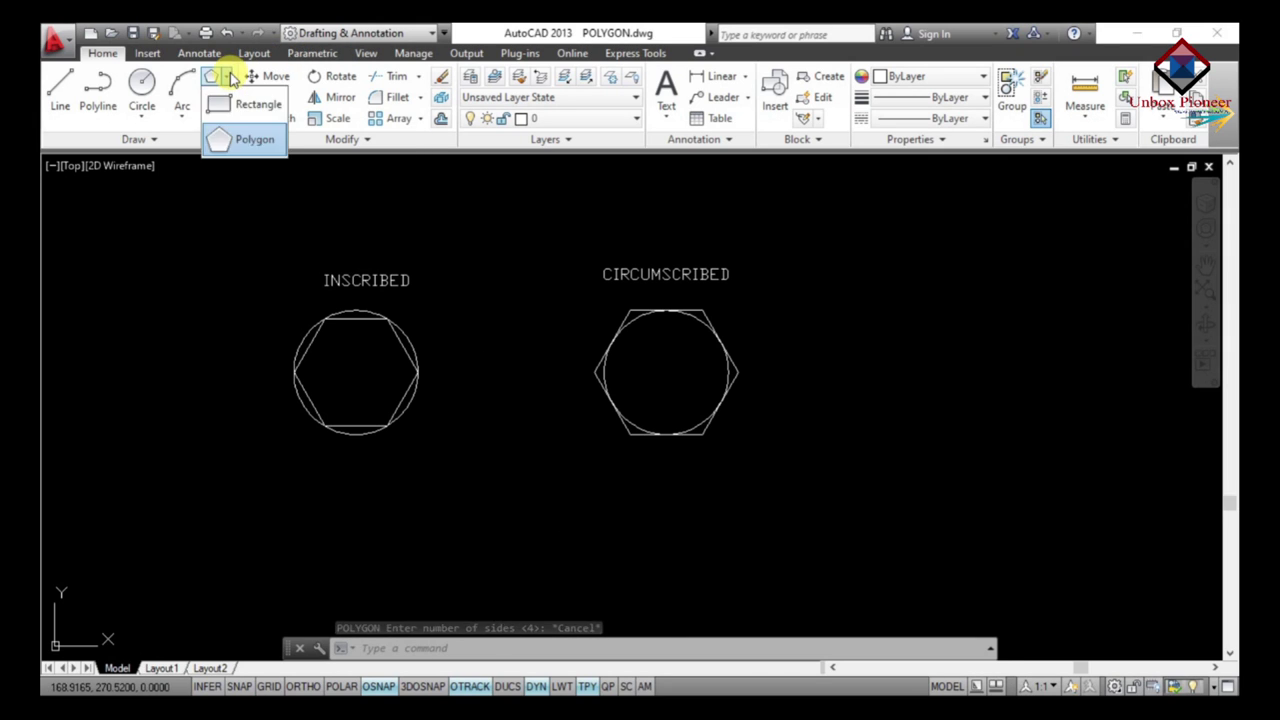
left_click(251, 134)
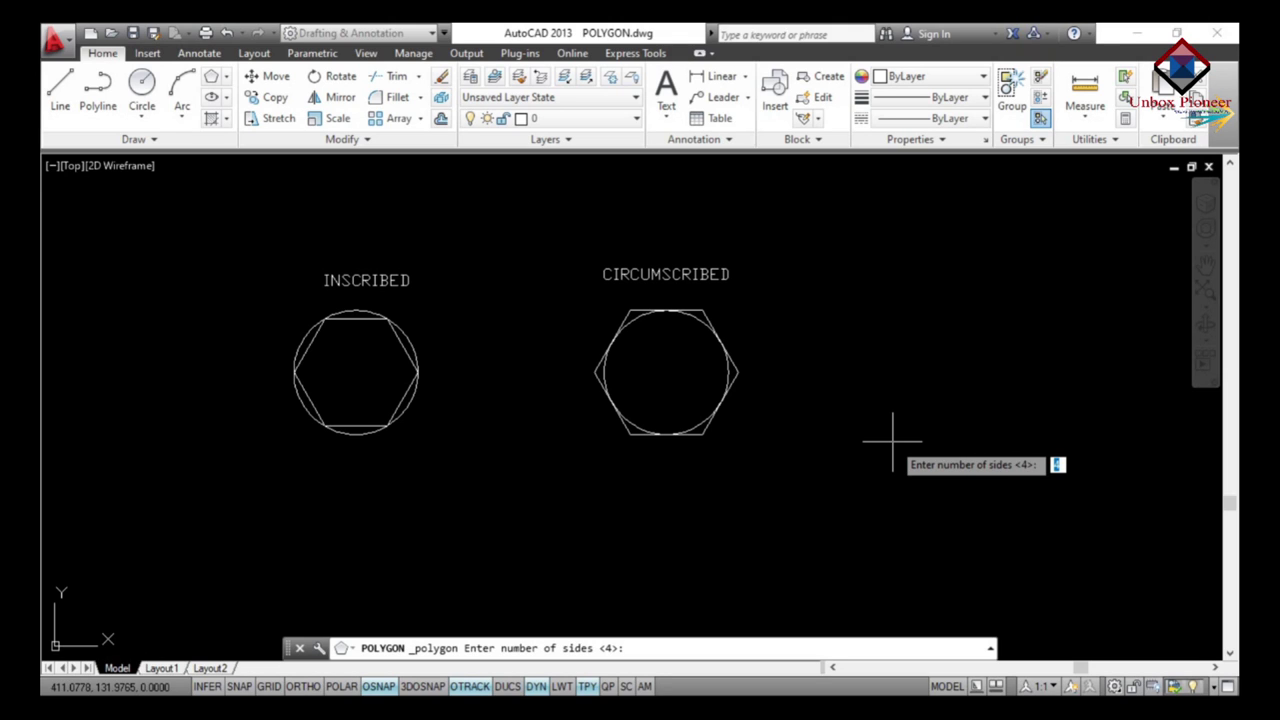
type("6")
key("Return")
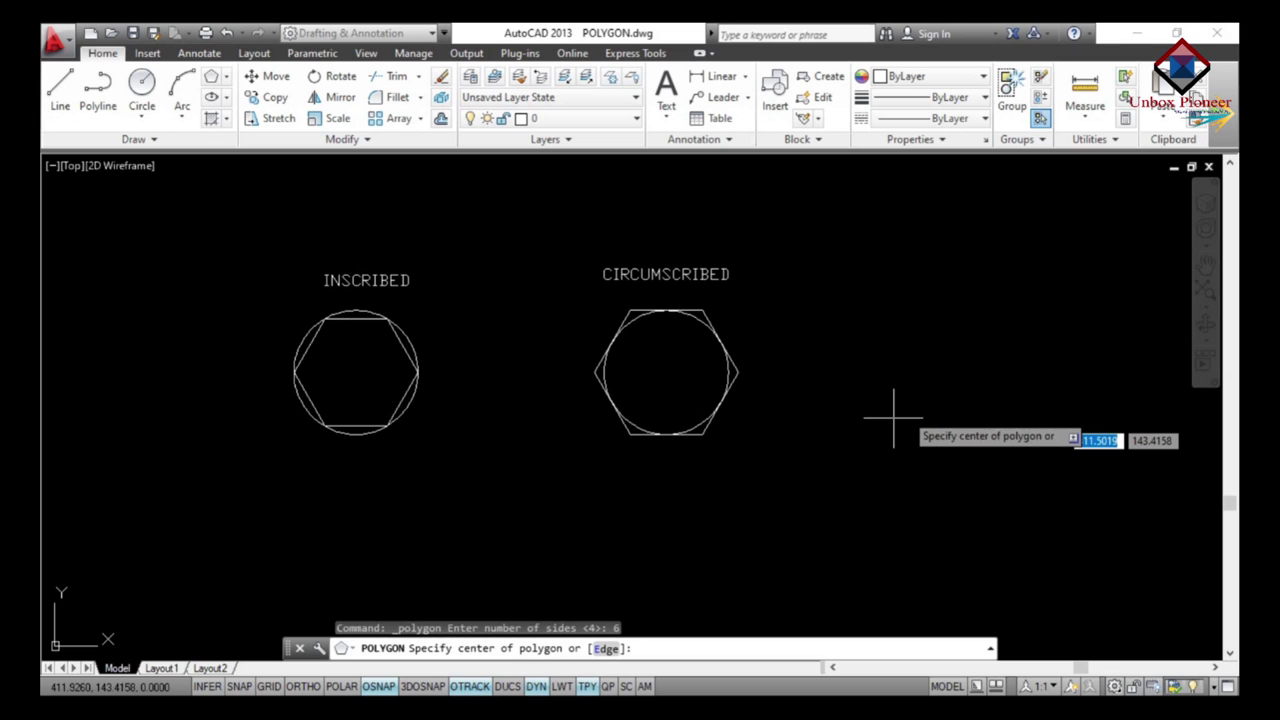
left_click(930, 396)
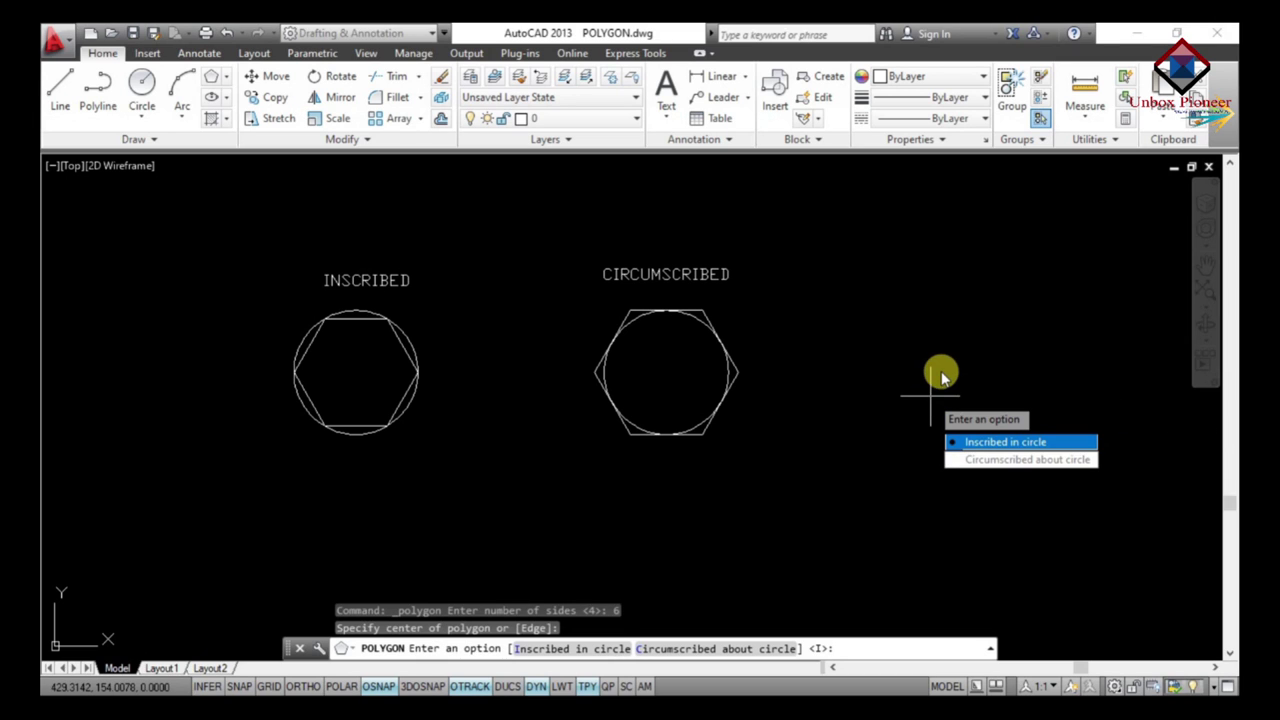
left_click(1008, 445)
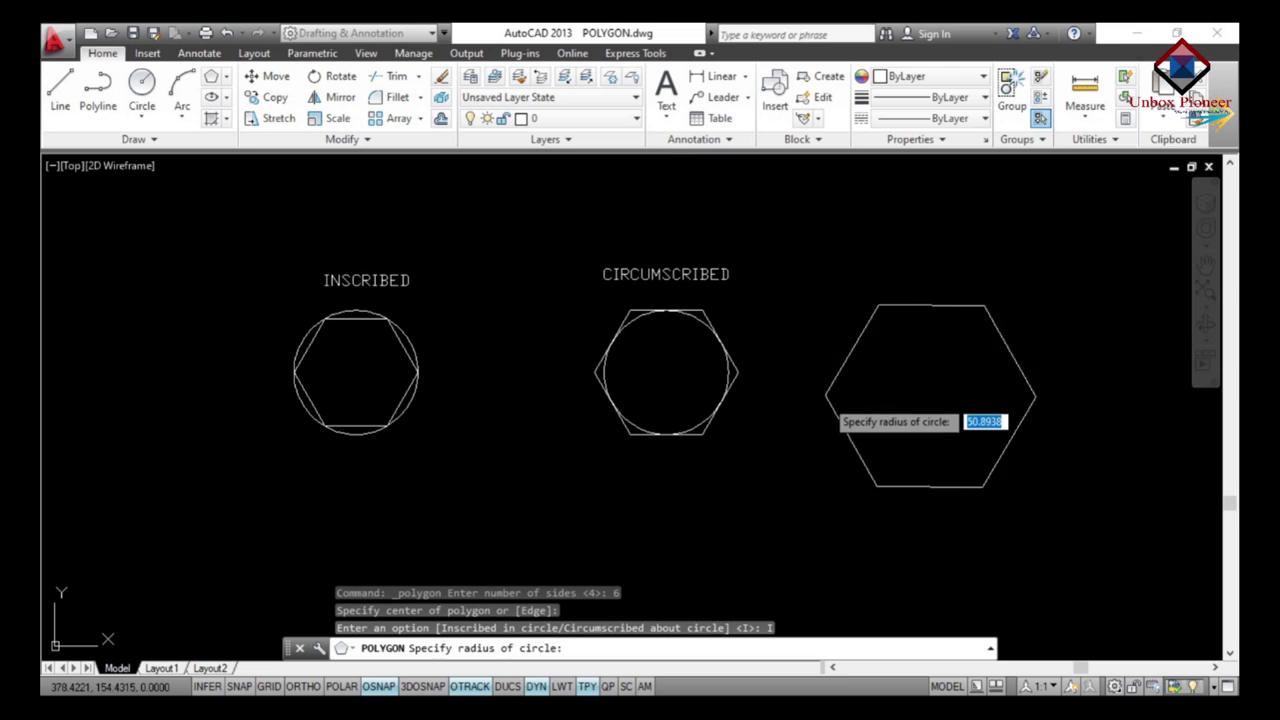
left_click(833, 395)
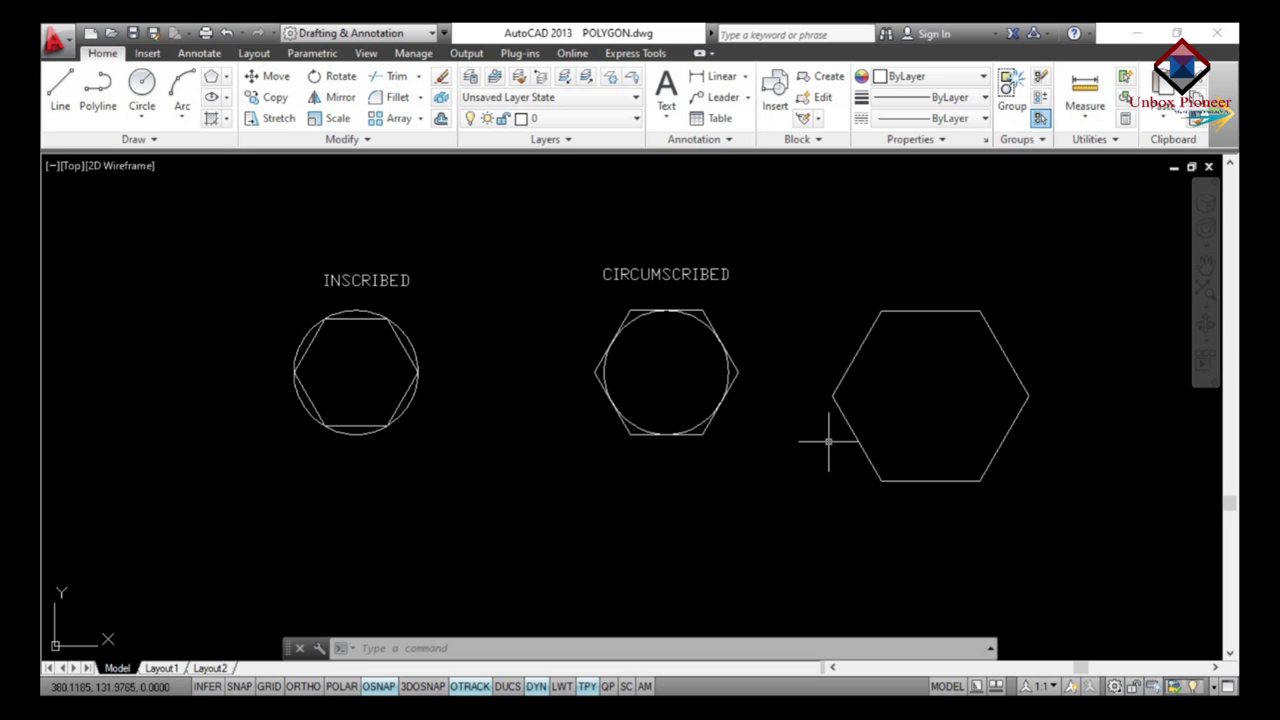
- Erase the freehand hexagon beside the CIRCUMSCRIBED example
left_click(1026, 511)
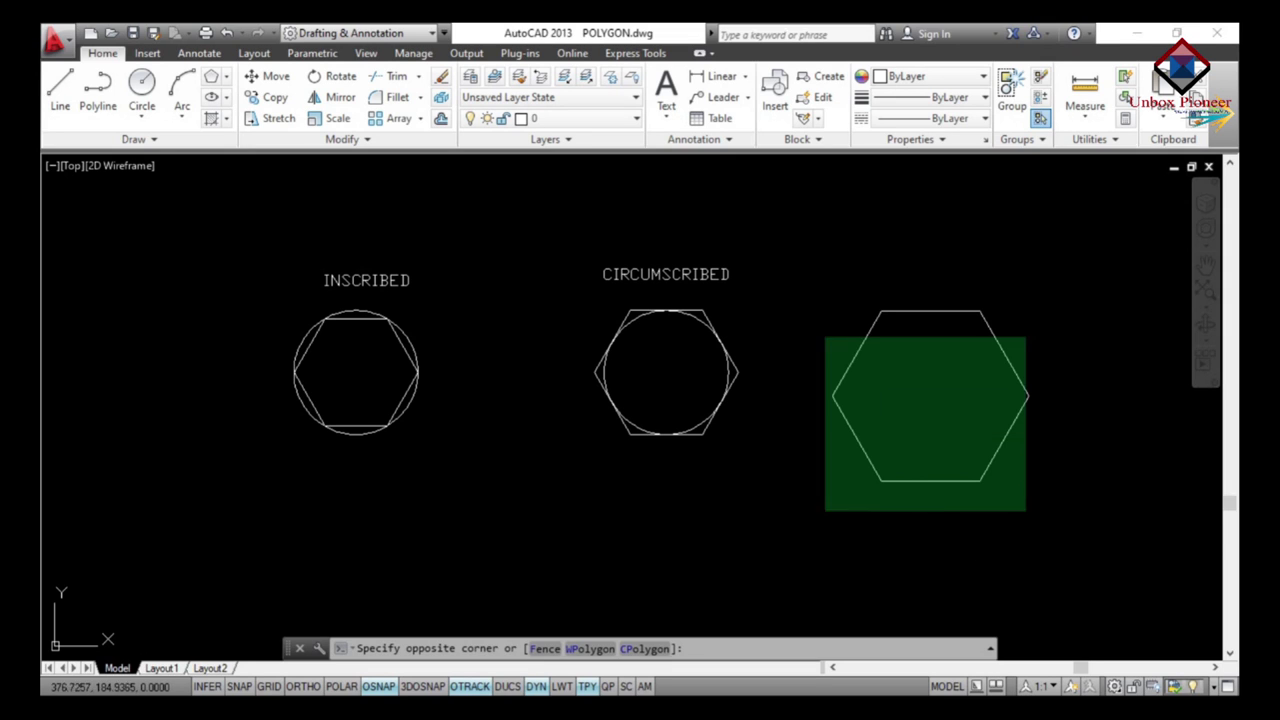
left_click(808, 274)
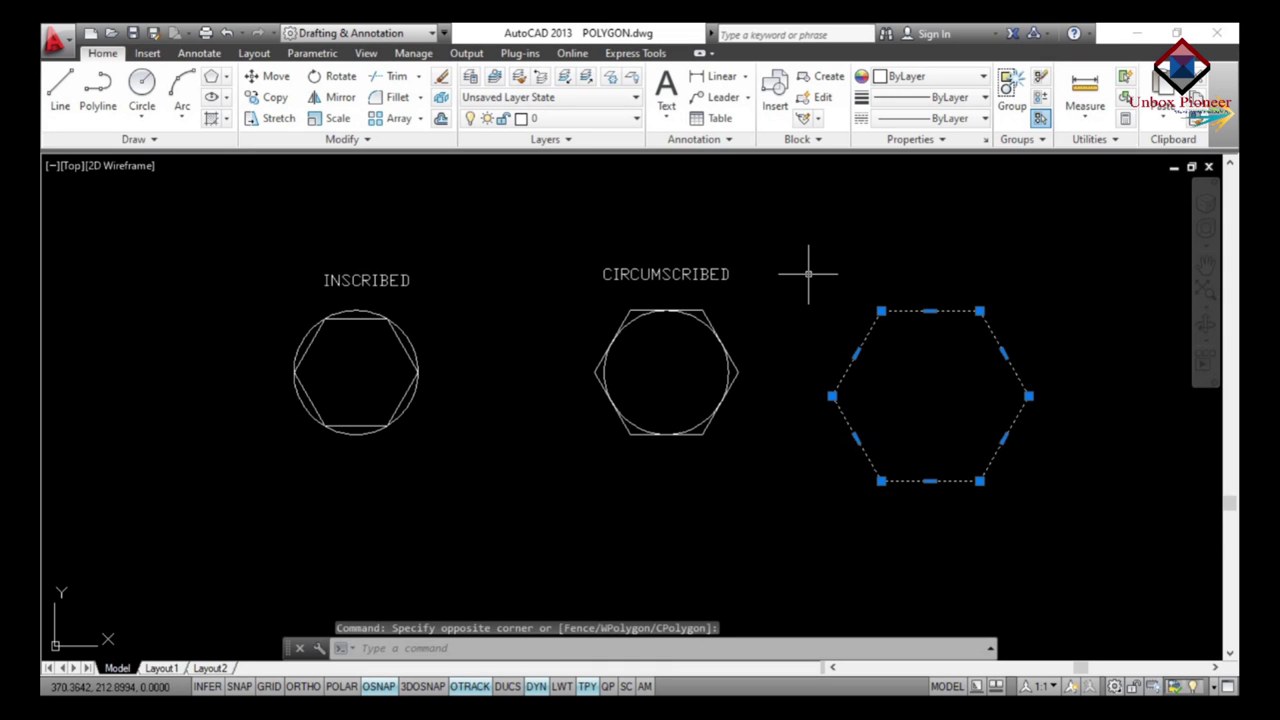
type("e")
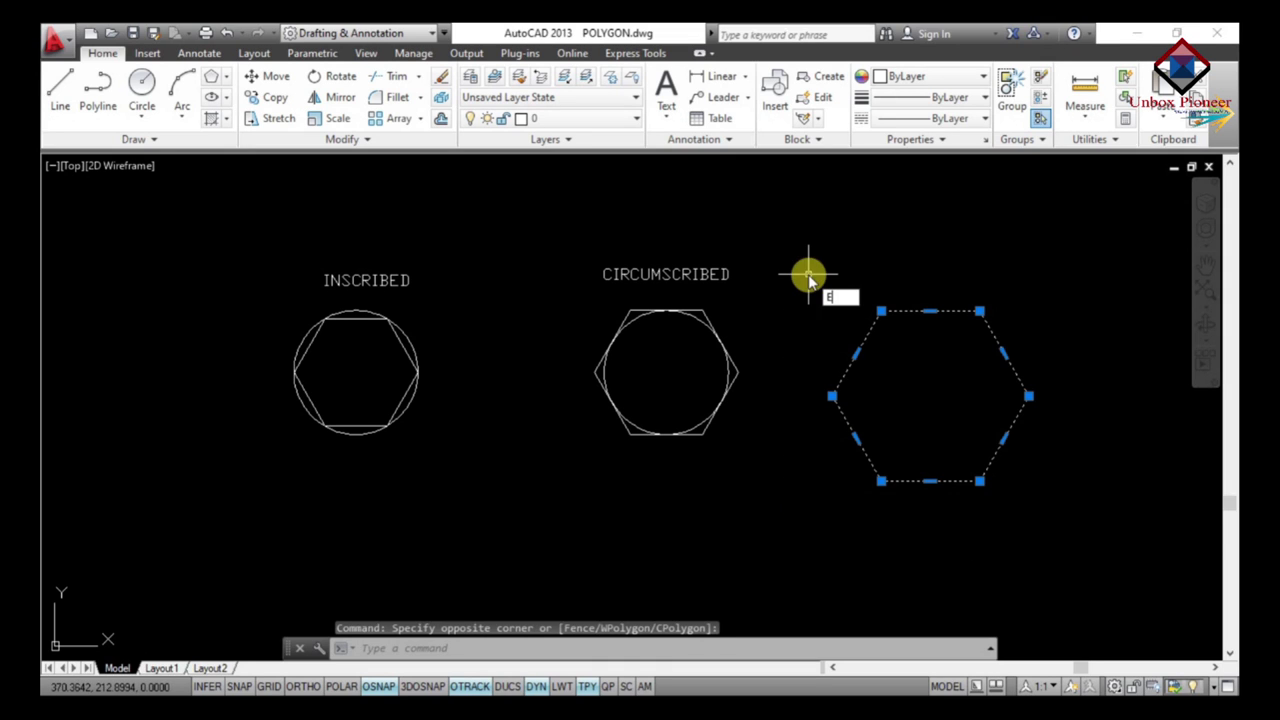
key("Return")
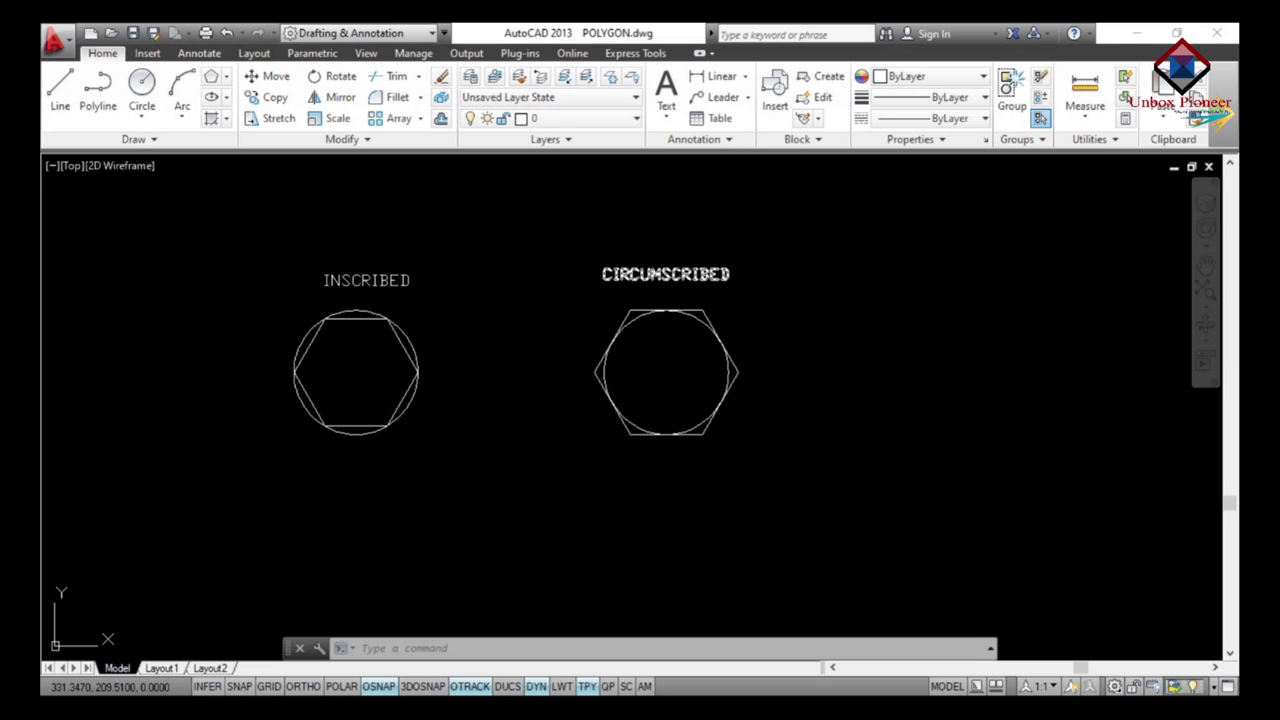
- Draw a circle of radius 50 in the empty space beside the CIRCUMSCRIBED example
type("c")
key("Return")
left_click(919, 368)
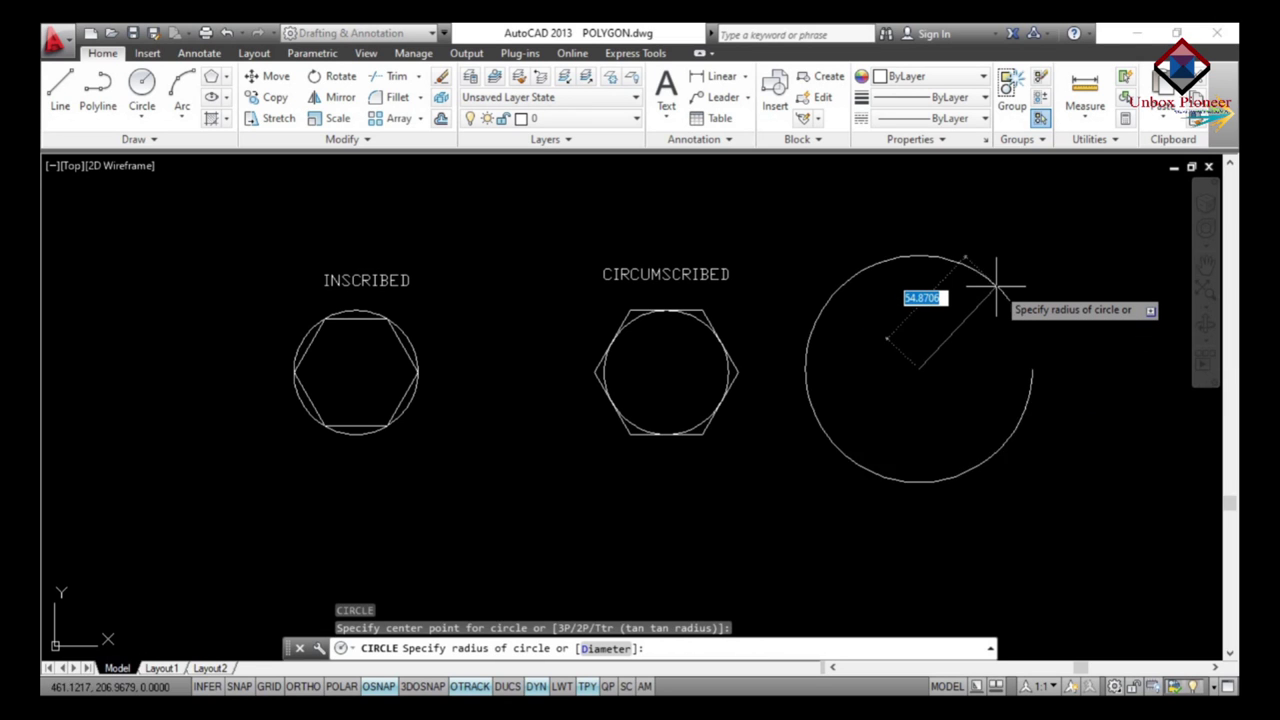
left_click(995, 289)
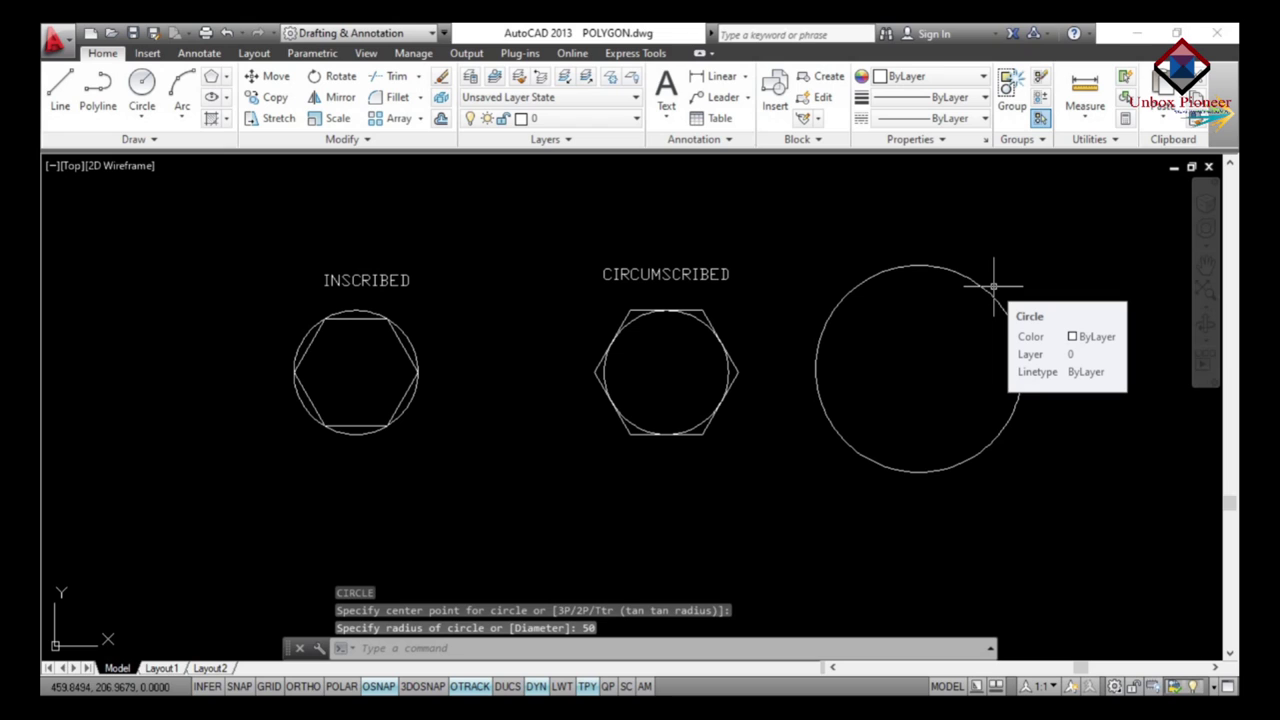
- Draw a six-sided polygon at the centre of the new circle, inscribed in circle with radius 50
type("POL")
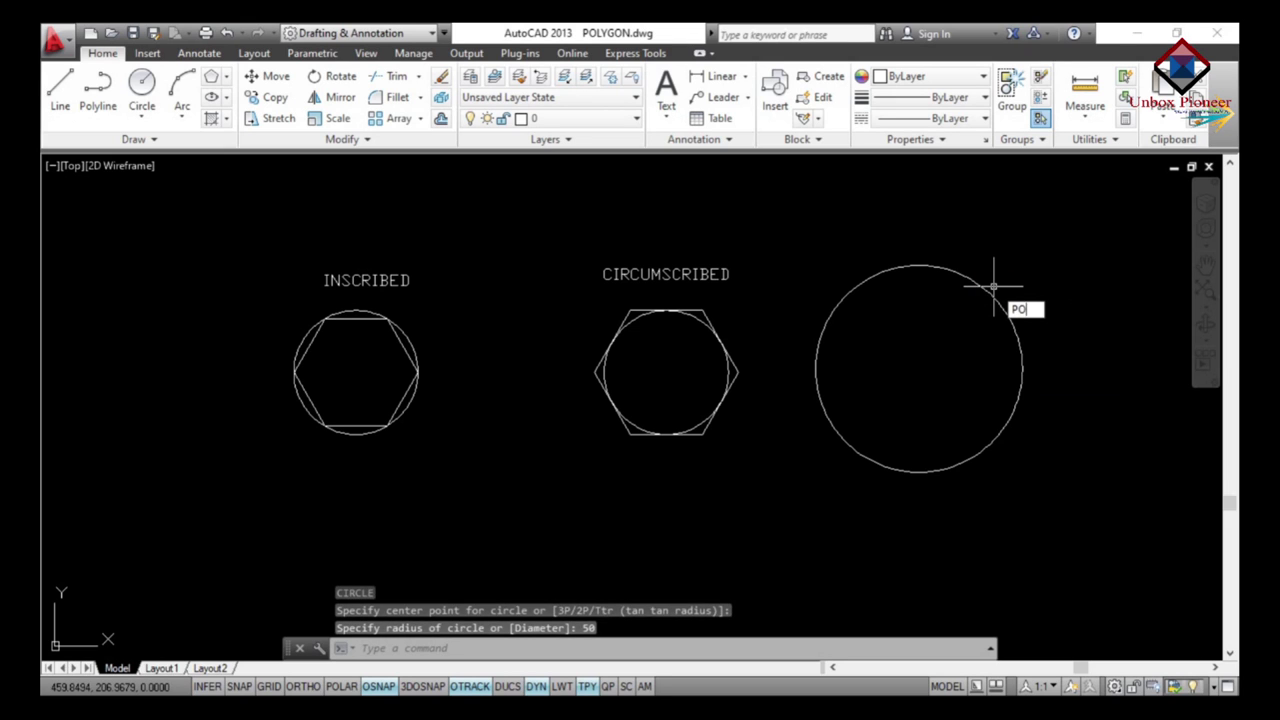
key("Return")
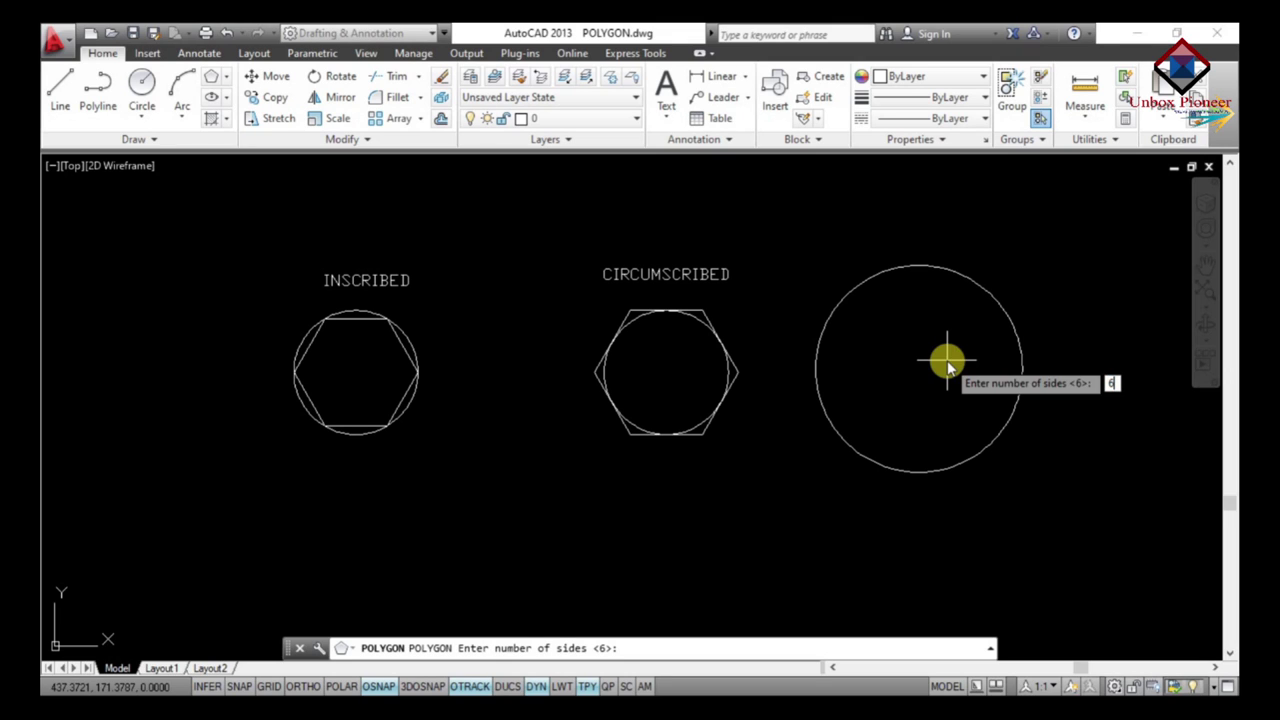
key("Return")
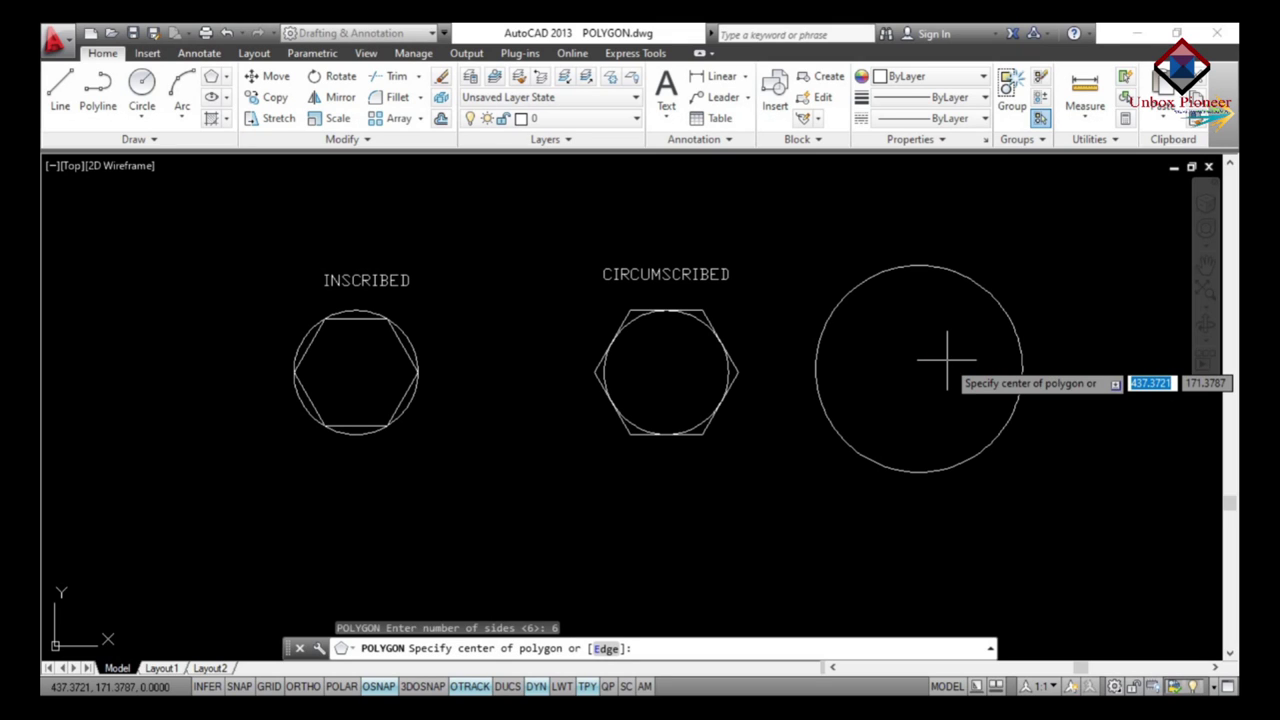
middle_click(983, 353)
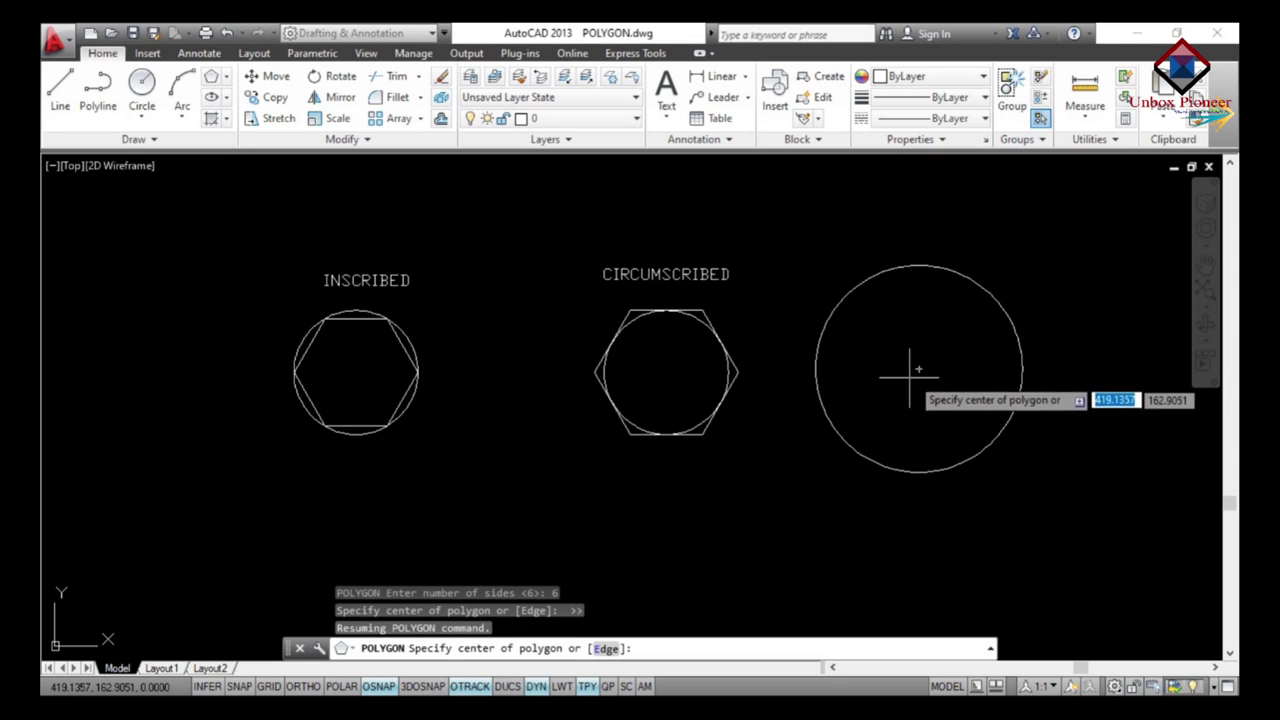
left_click(918, 369)
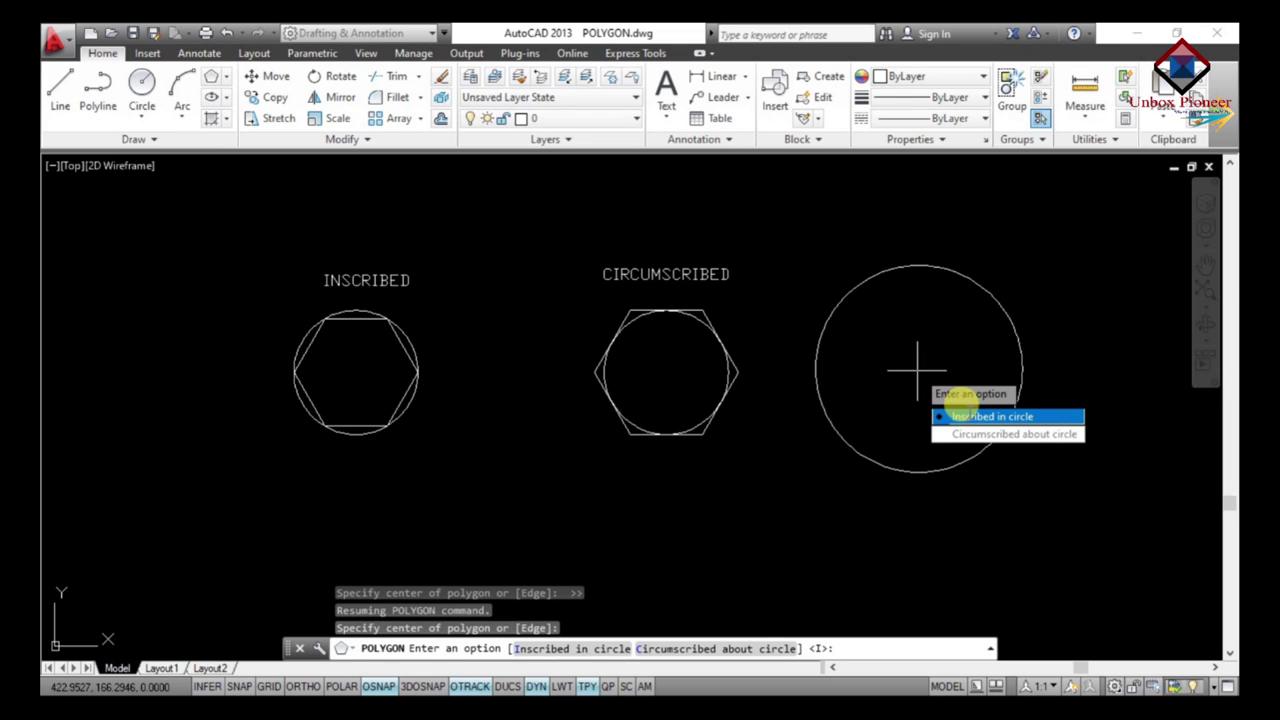
left_click(970, 418)
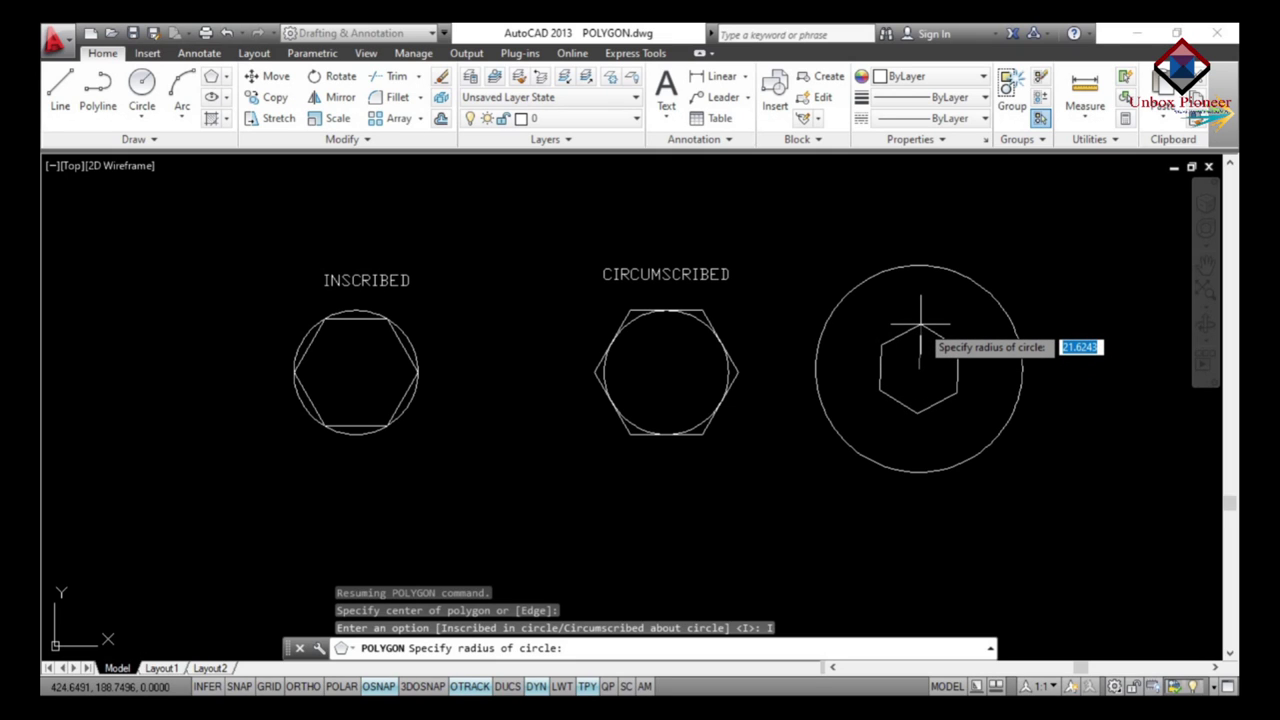
type("50")
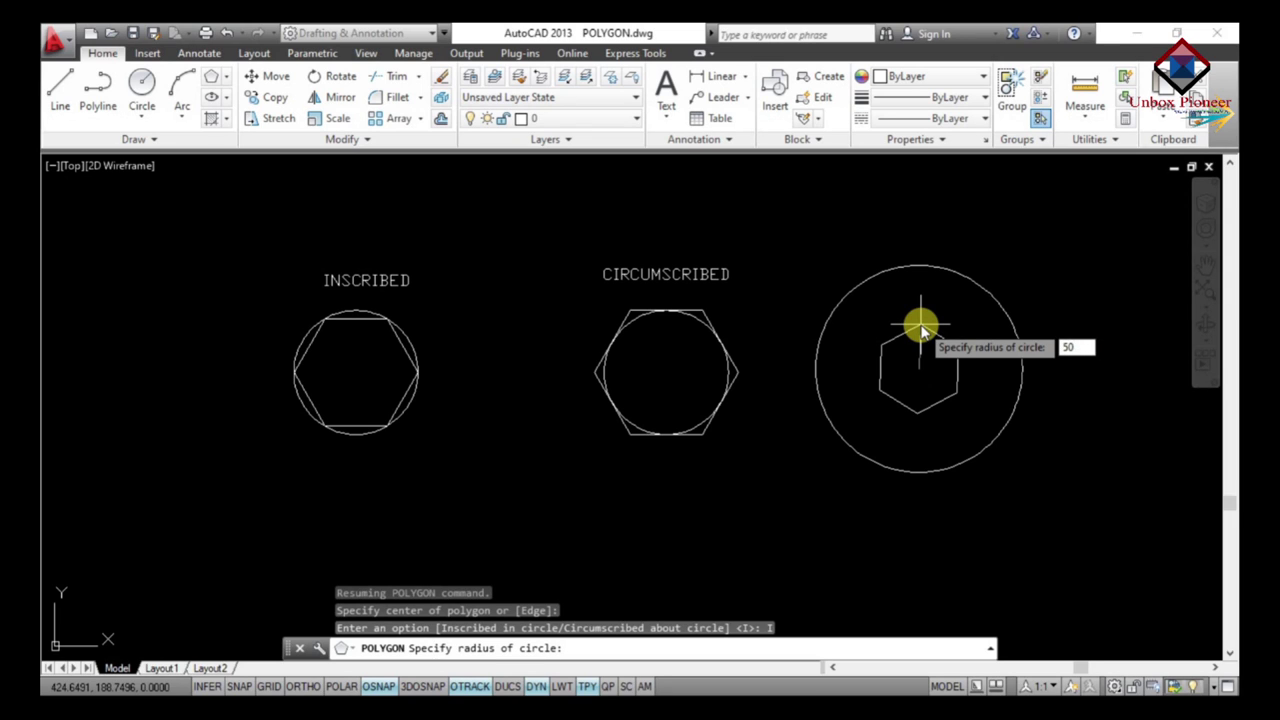
key("Return")
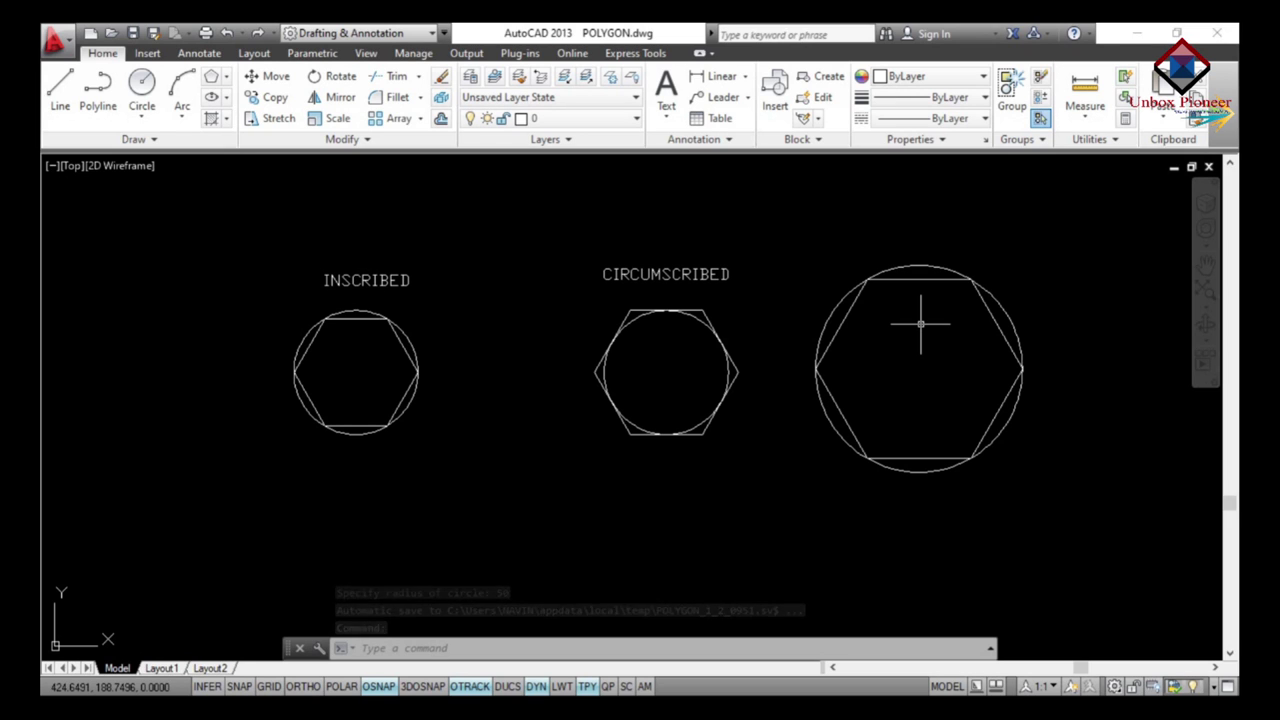
- Draw a second circle of radius 50 to the right of the large circle with the inscribed hexagon
middle_click_drag(920, 323, 704, 343)
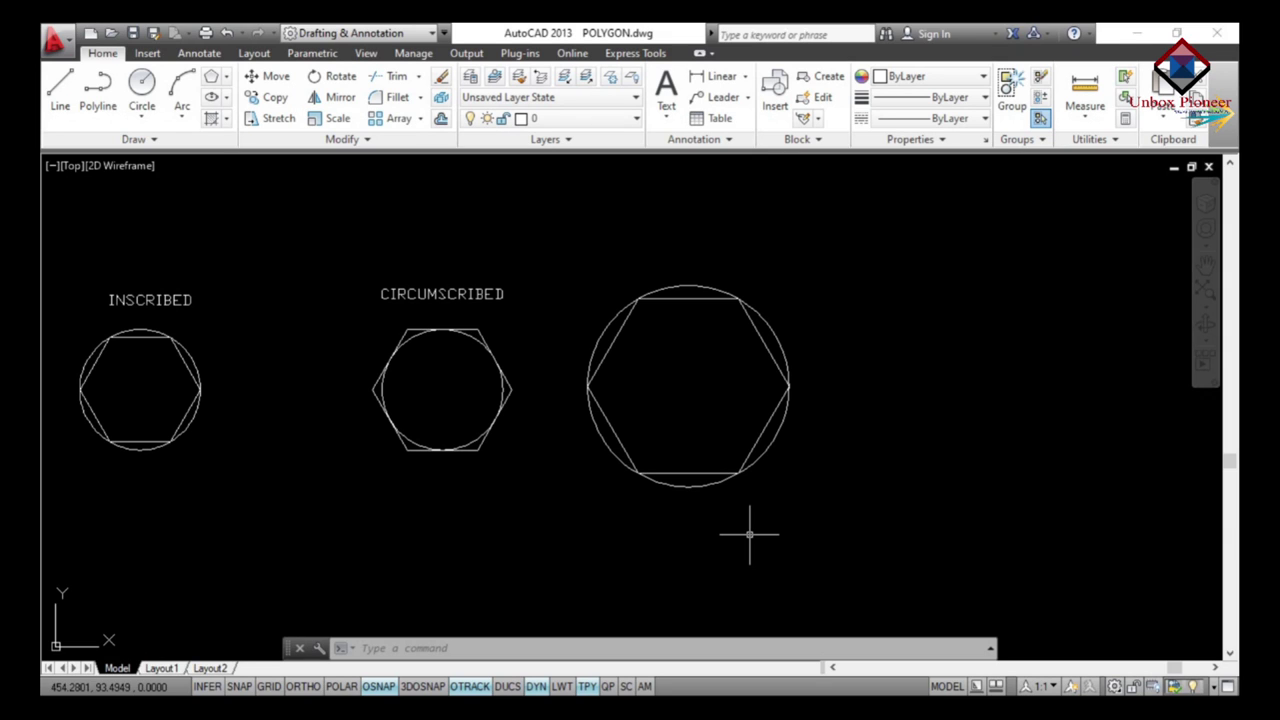
type("c")
key("Return")
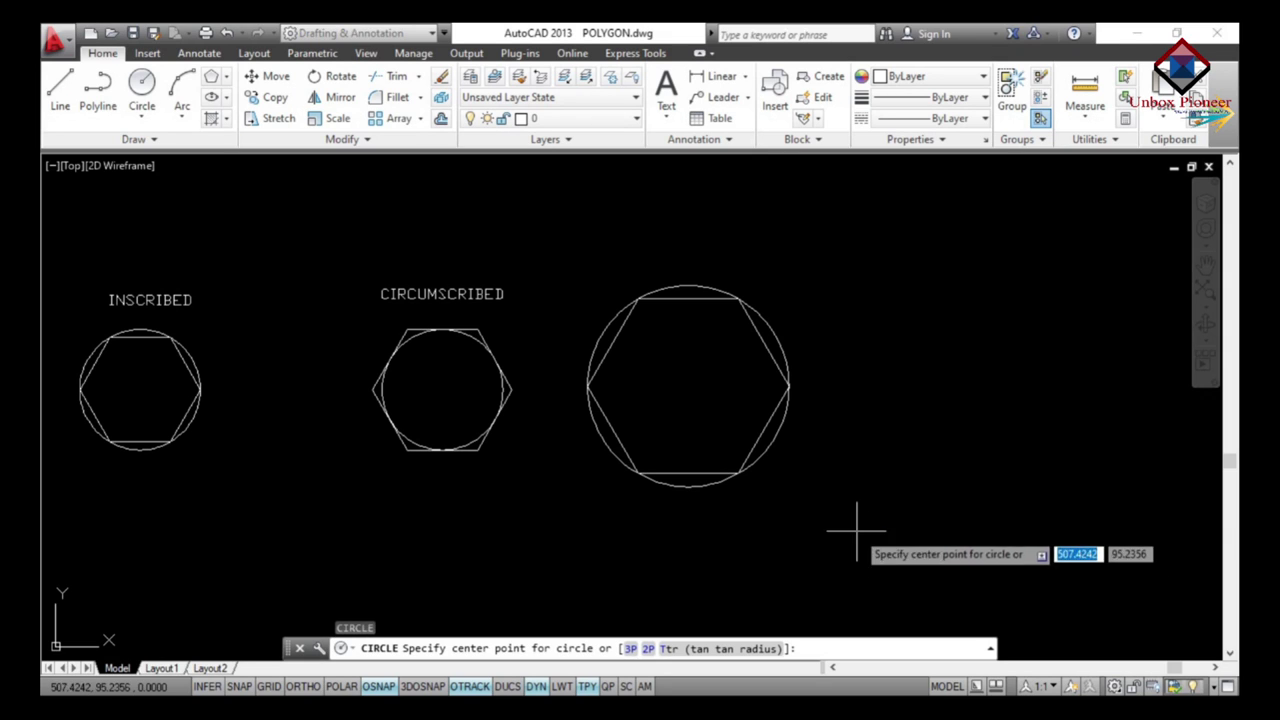
left_click(999, 386)
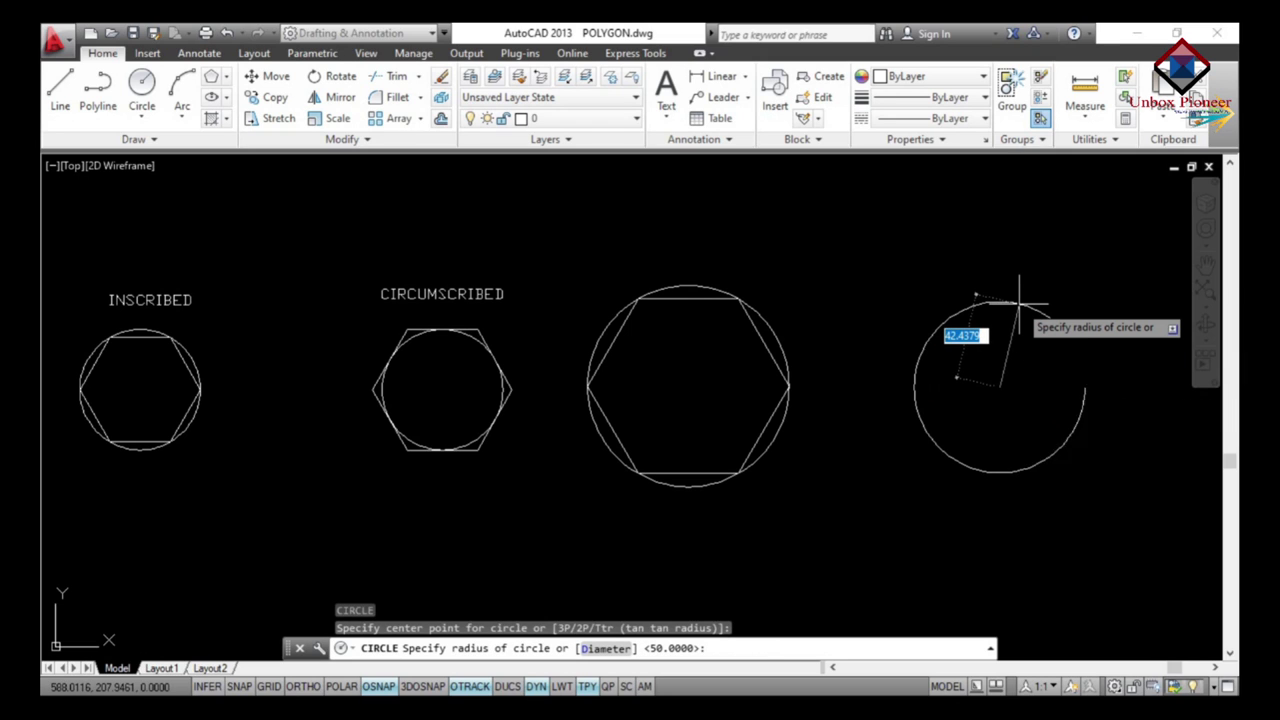
type("50")
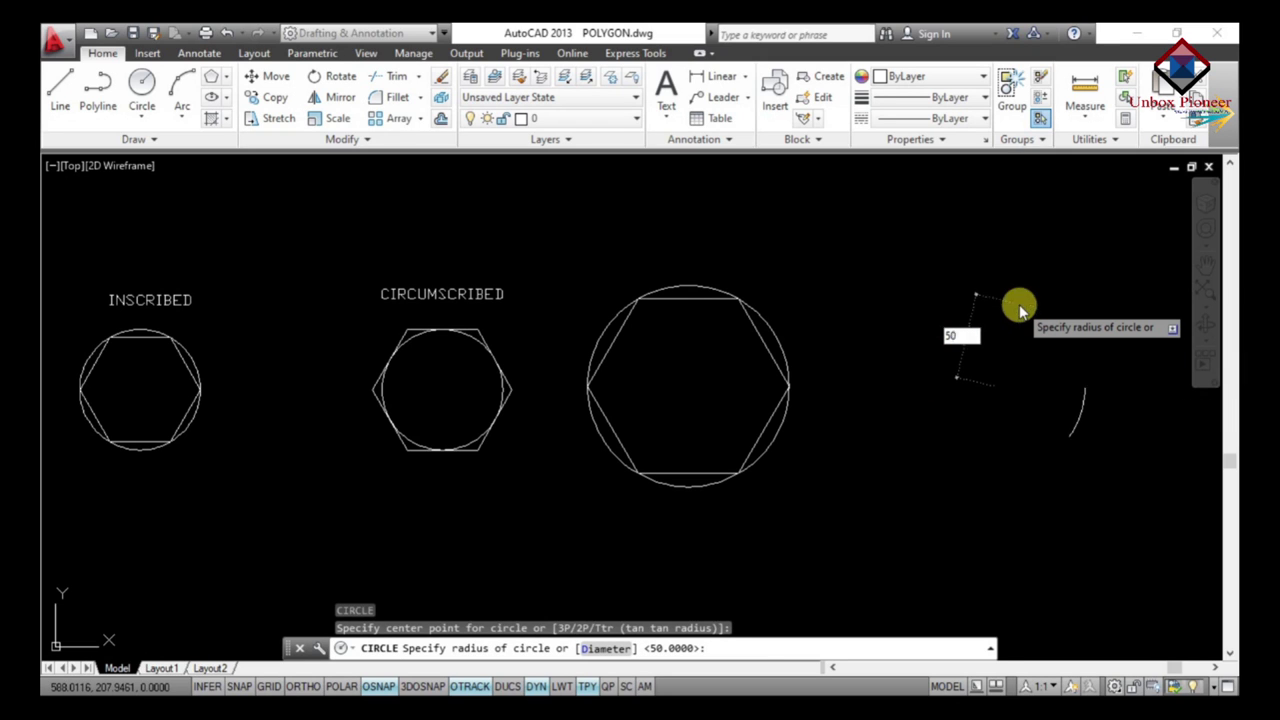
key("Return")
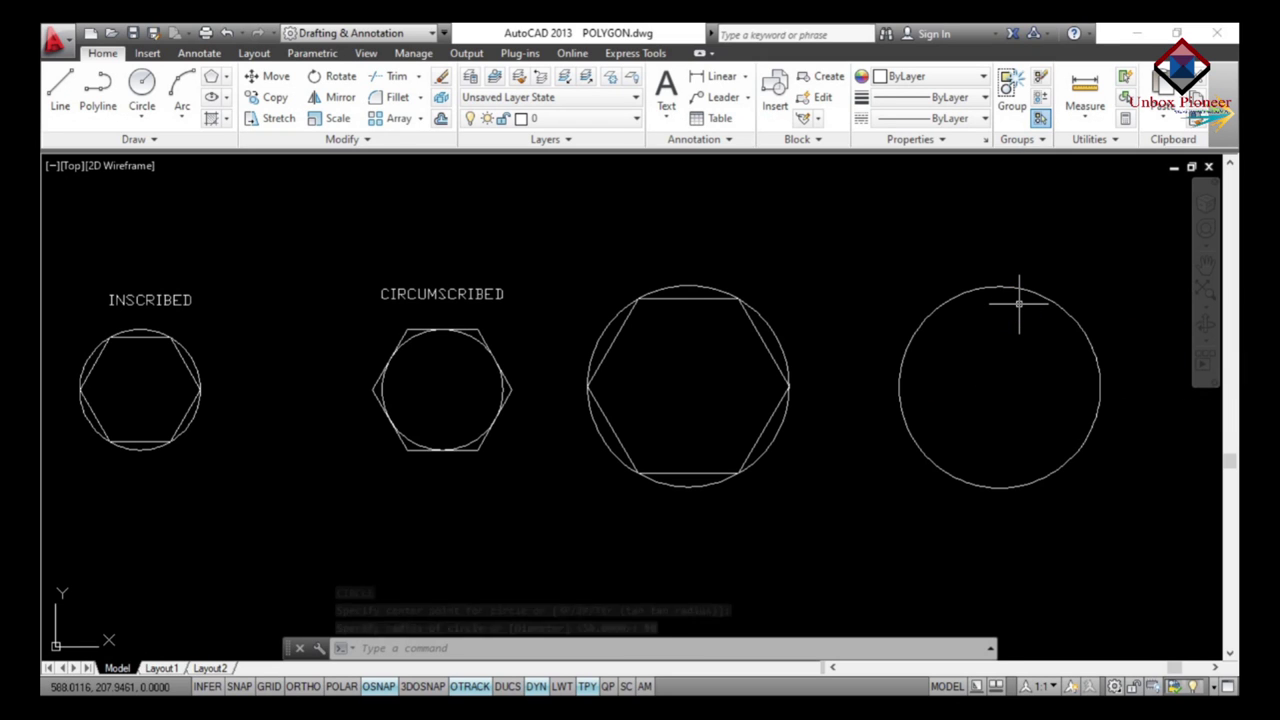
- Draw a six-sided polygon at the centre of the rightmost circle, circumscribed about circle with radius 50
type("POL")
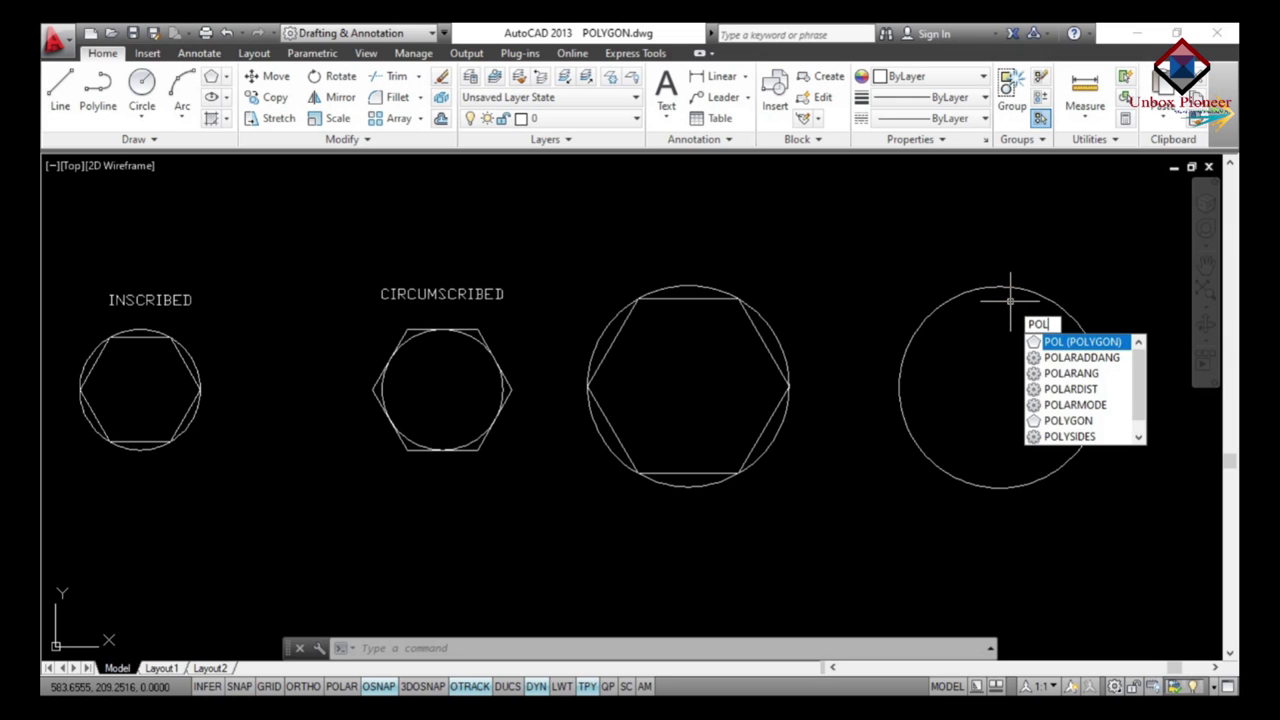
key("Return")
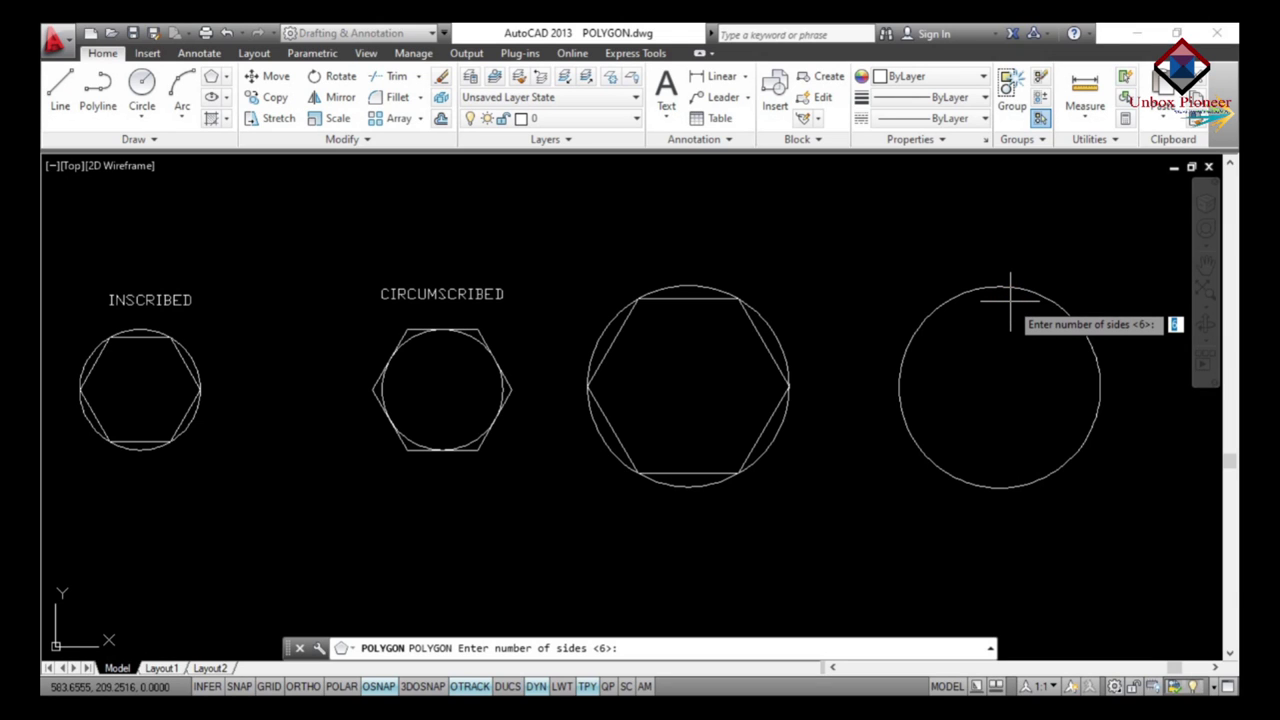
type("6")
key("Return")
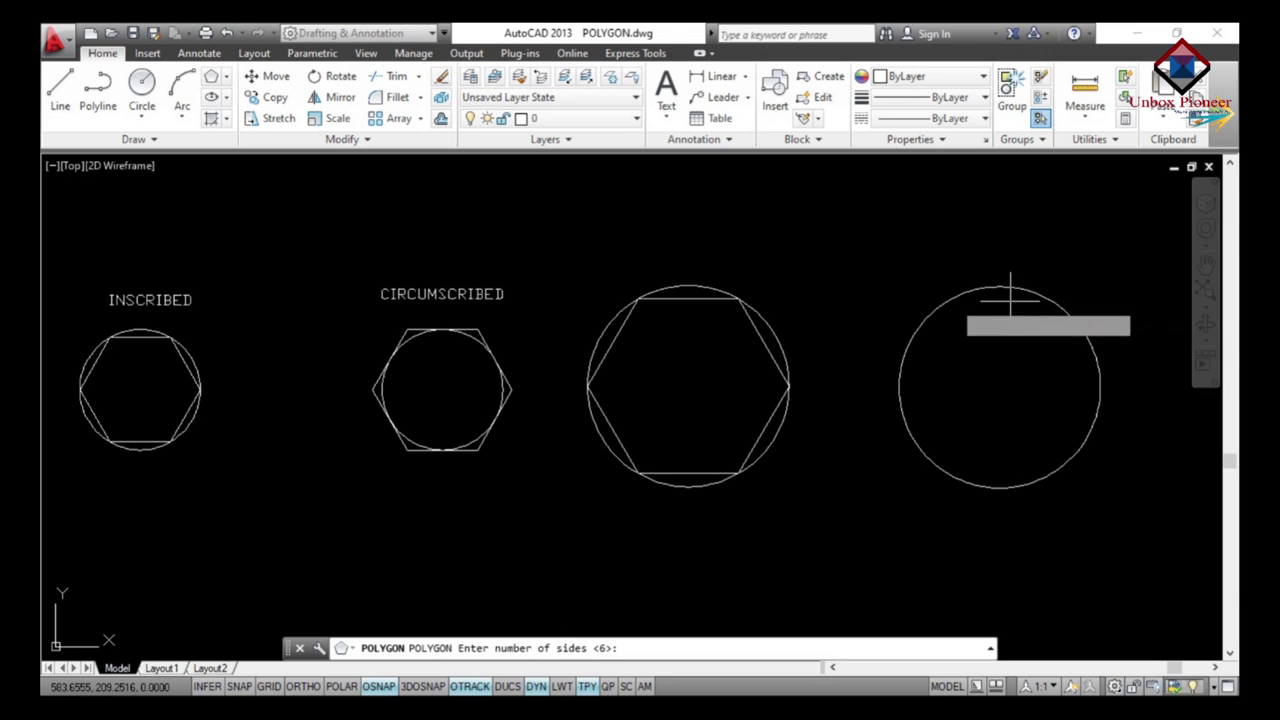
left_click(1000, 386)
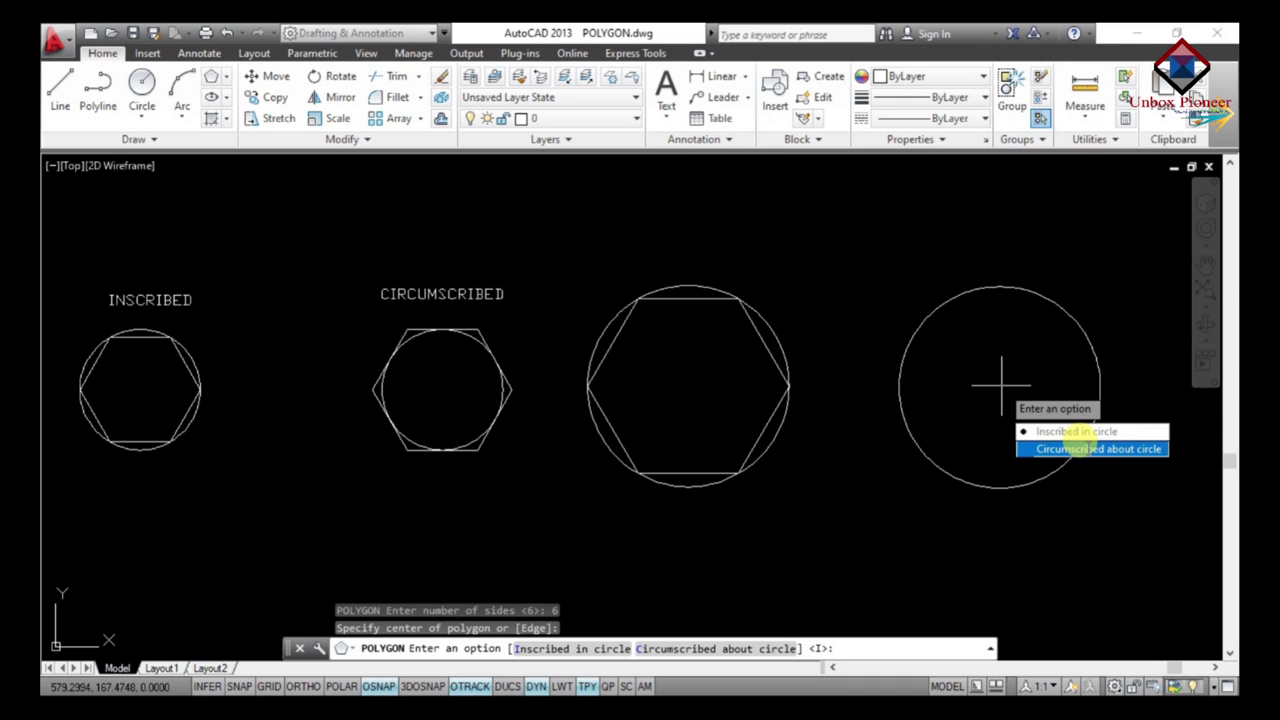
left_click(1085, 450)
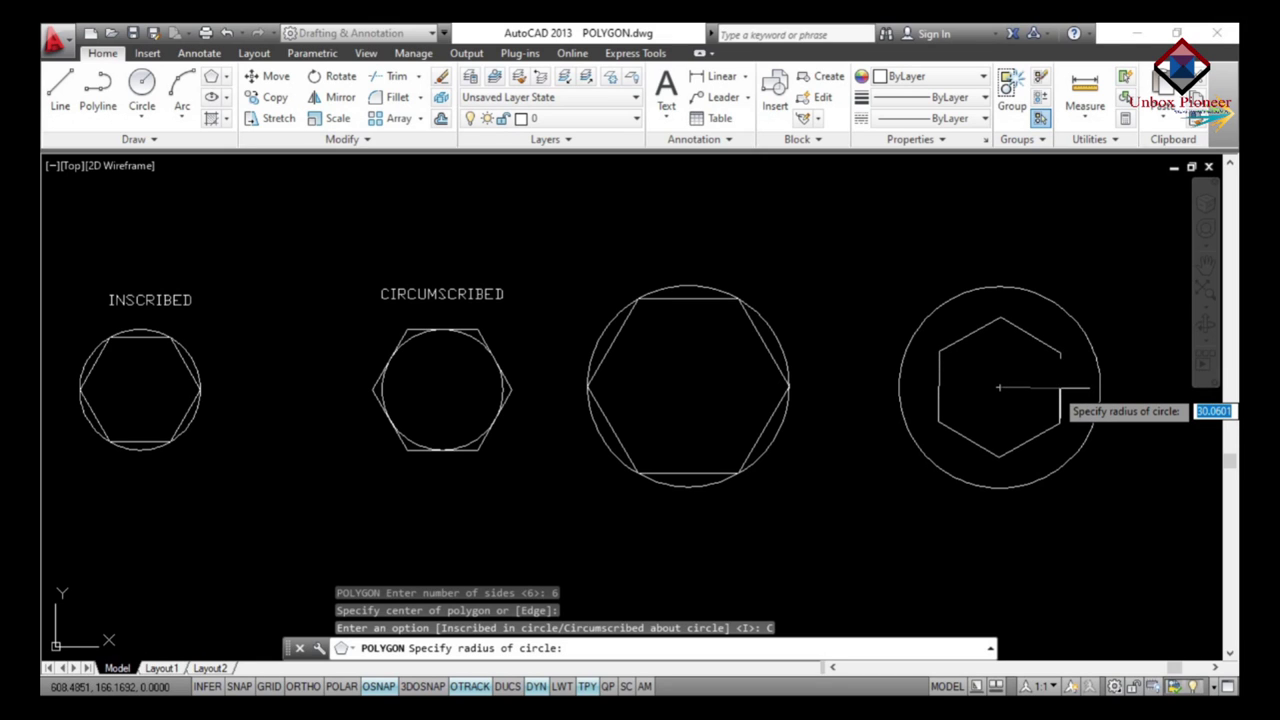
type("50")
key("Return")
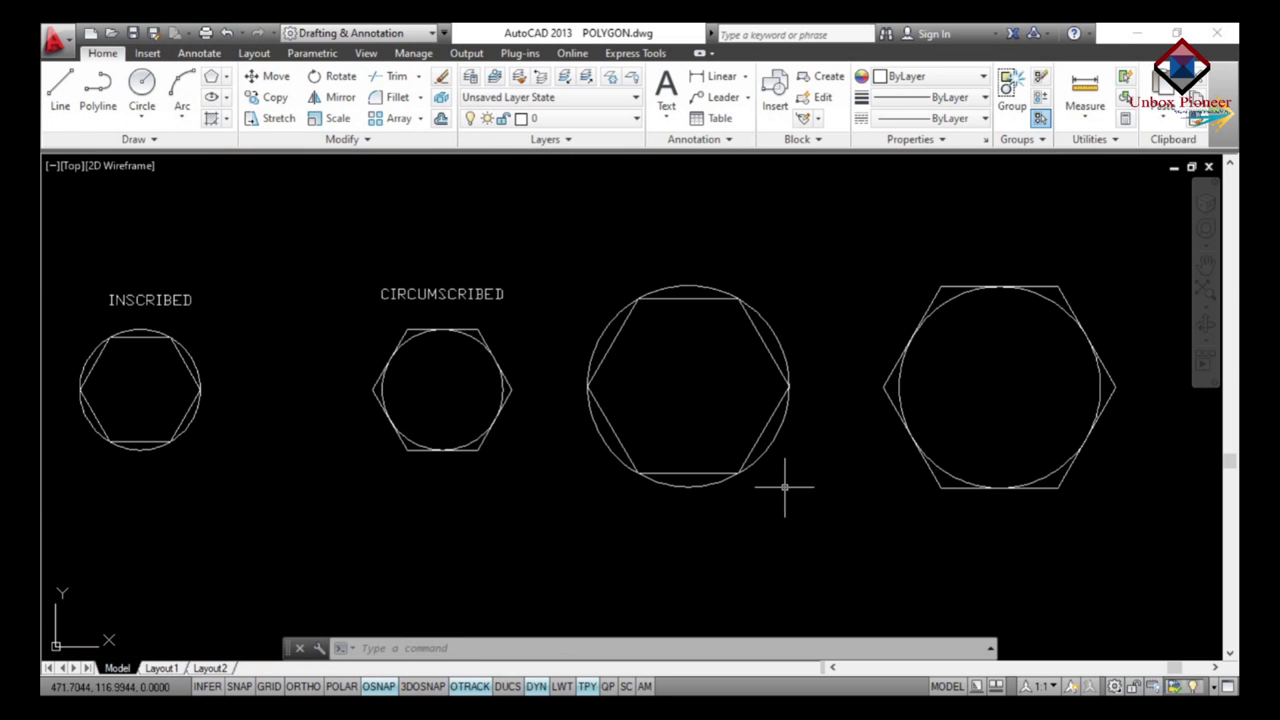
mouse_move(737, 486)
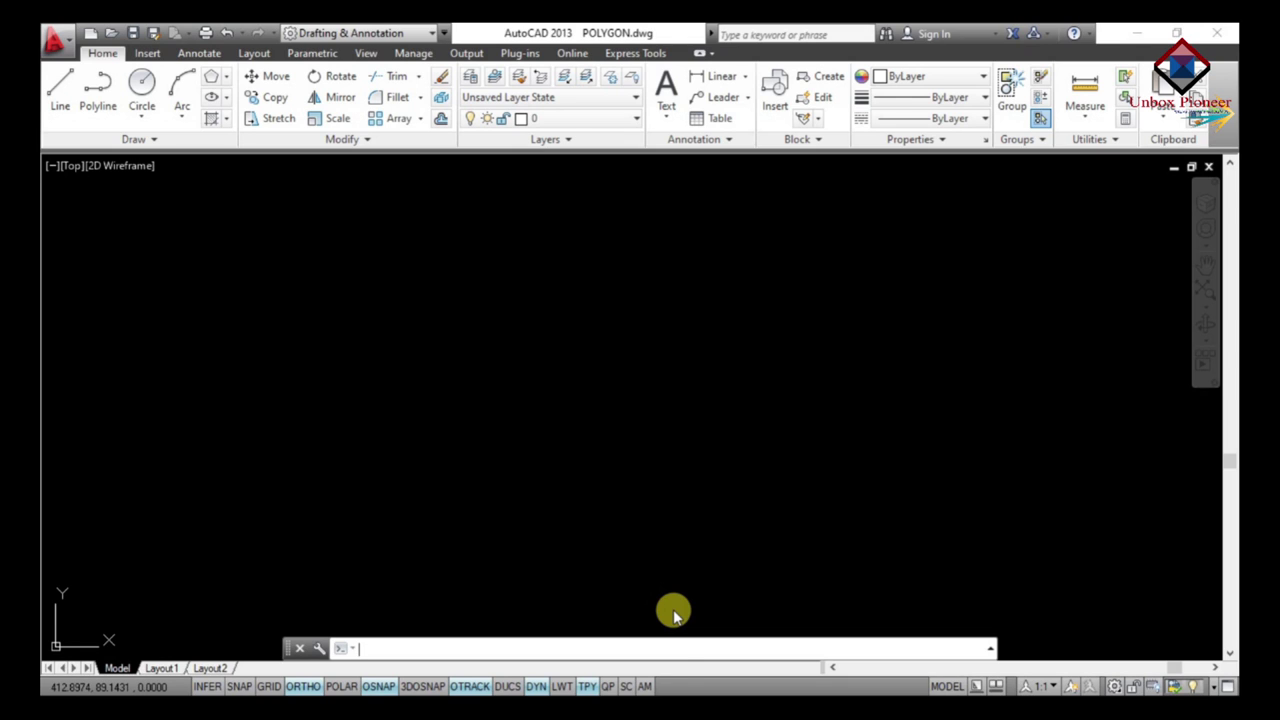
type("pl")
key("Return")
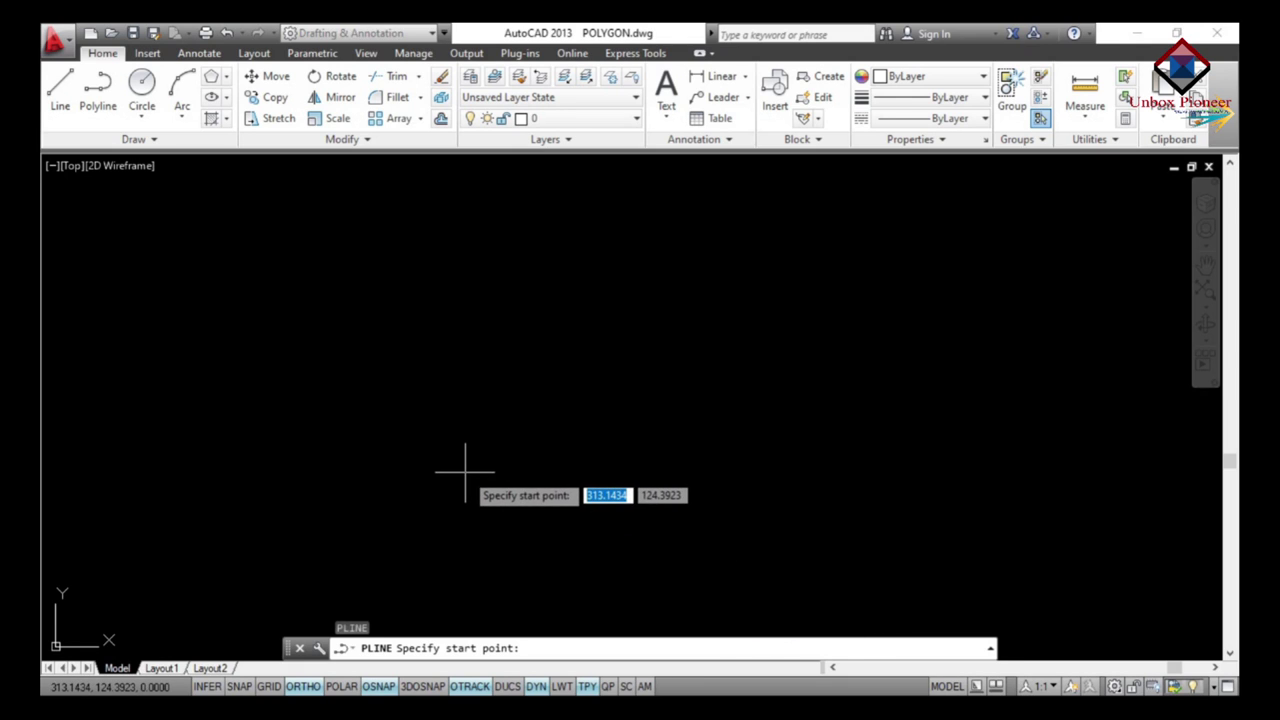
key("Escape")
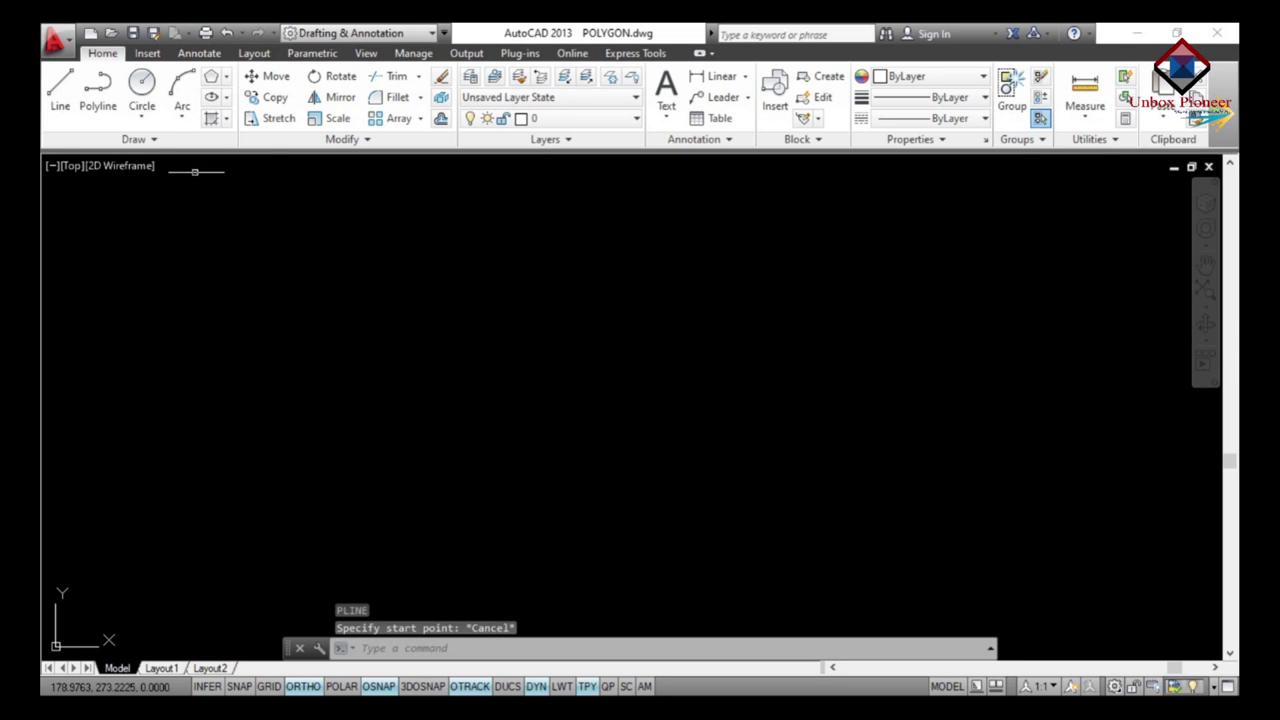
- Draw a rectangular polyline in the empty drawing area, 50 up, 100 right, 50 down and 100 back to its start
left_click(99, 100)
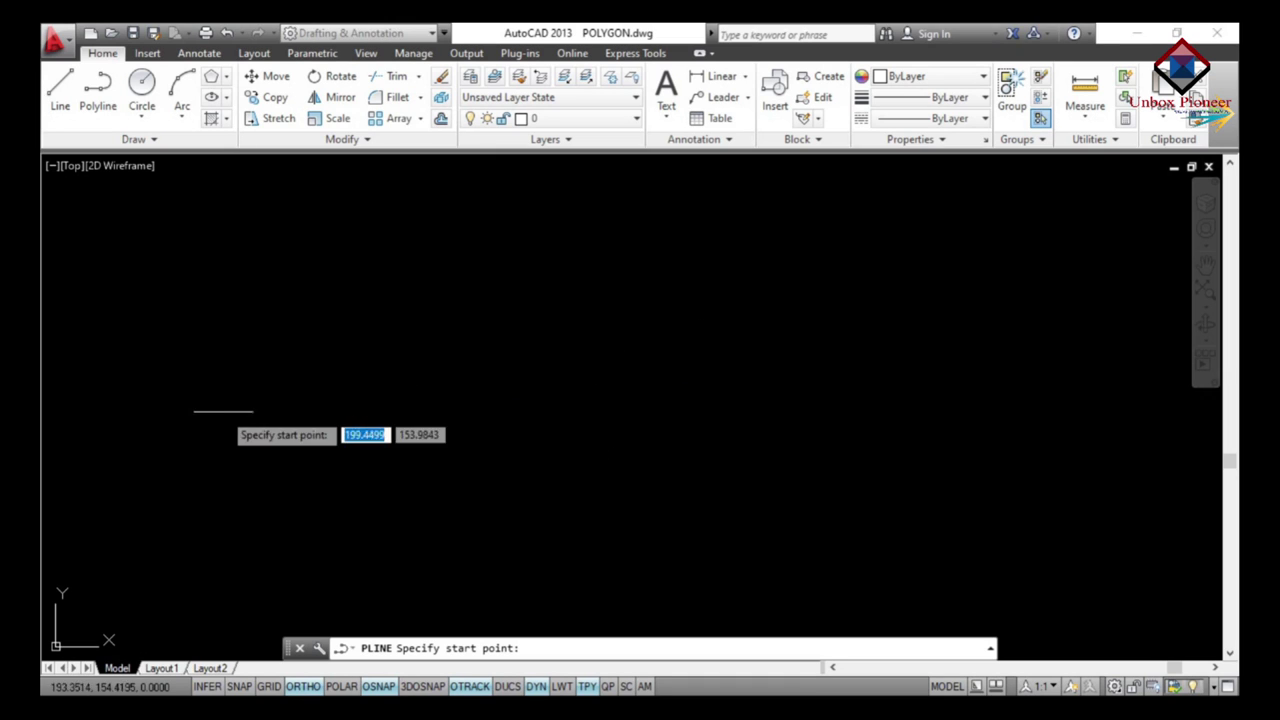
left_click(260, 436)
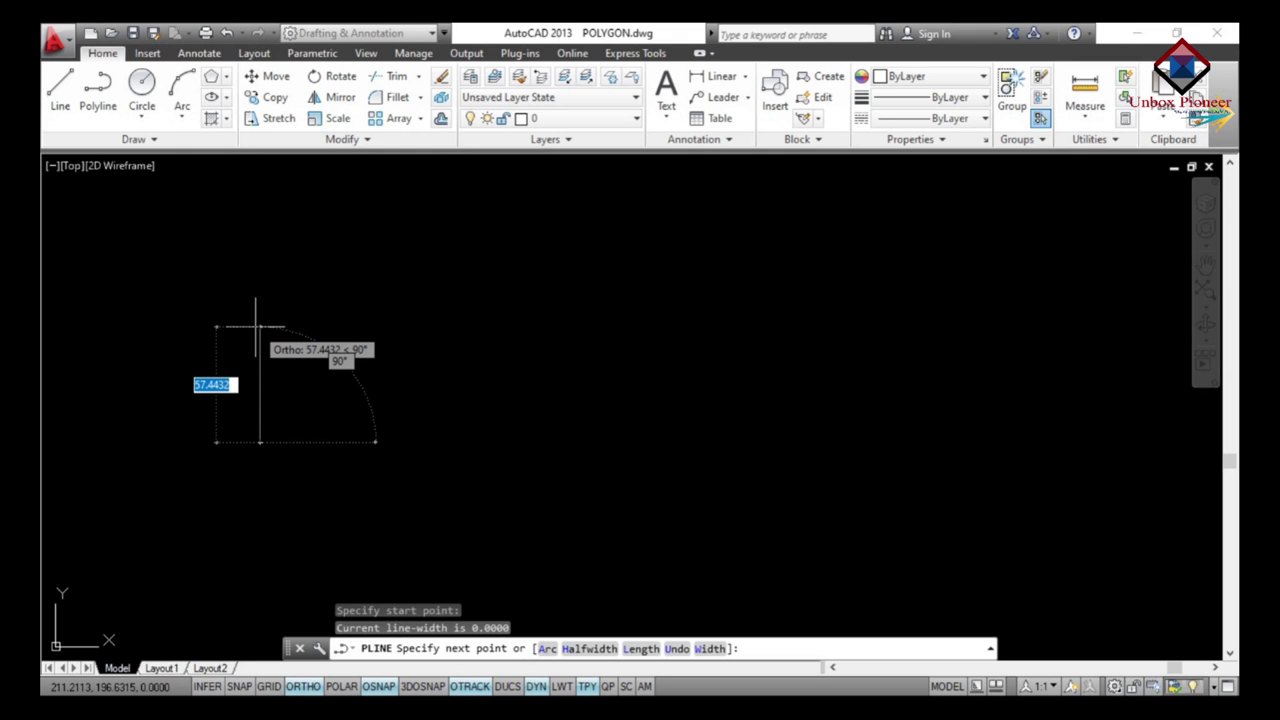
type("50")
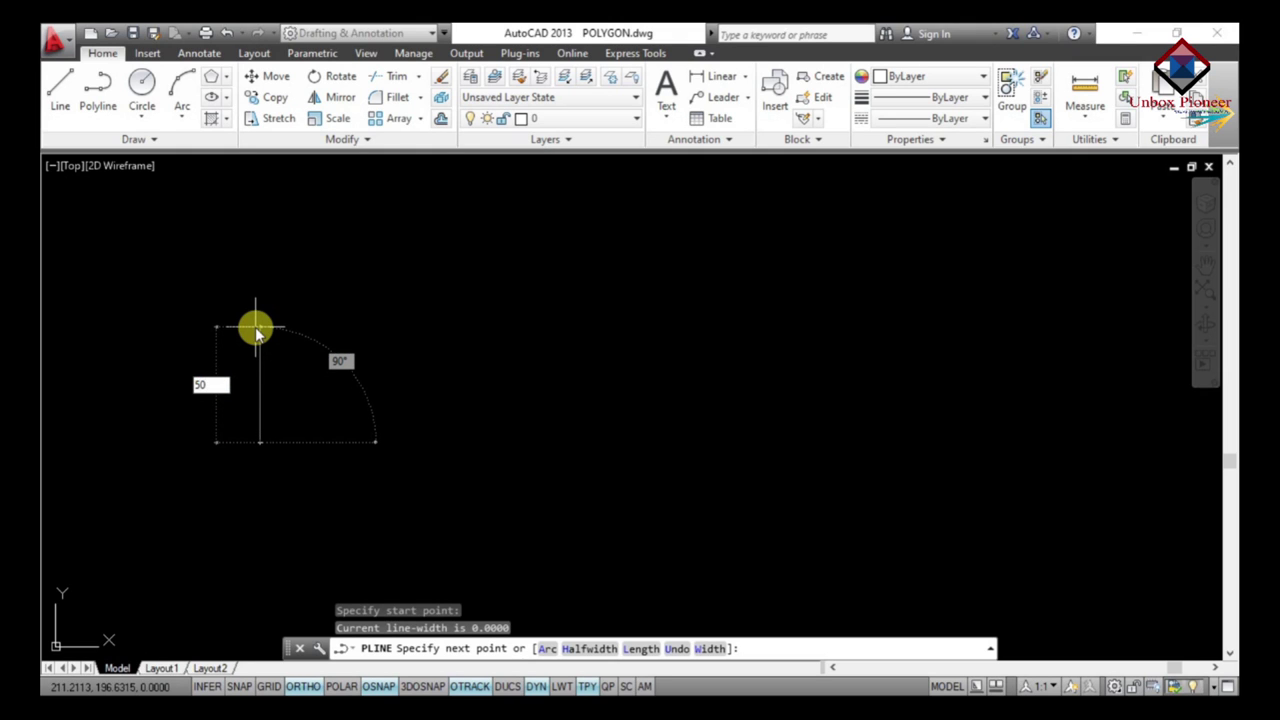
key("Return")
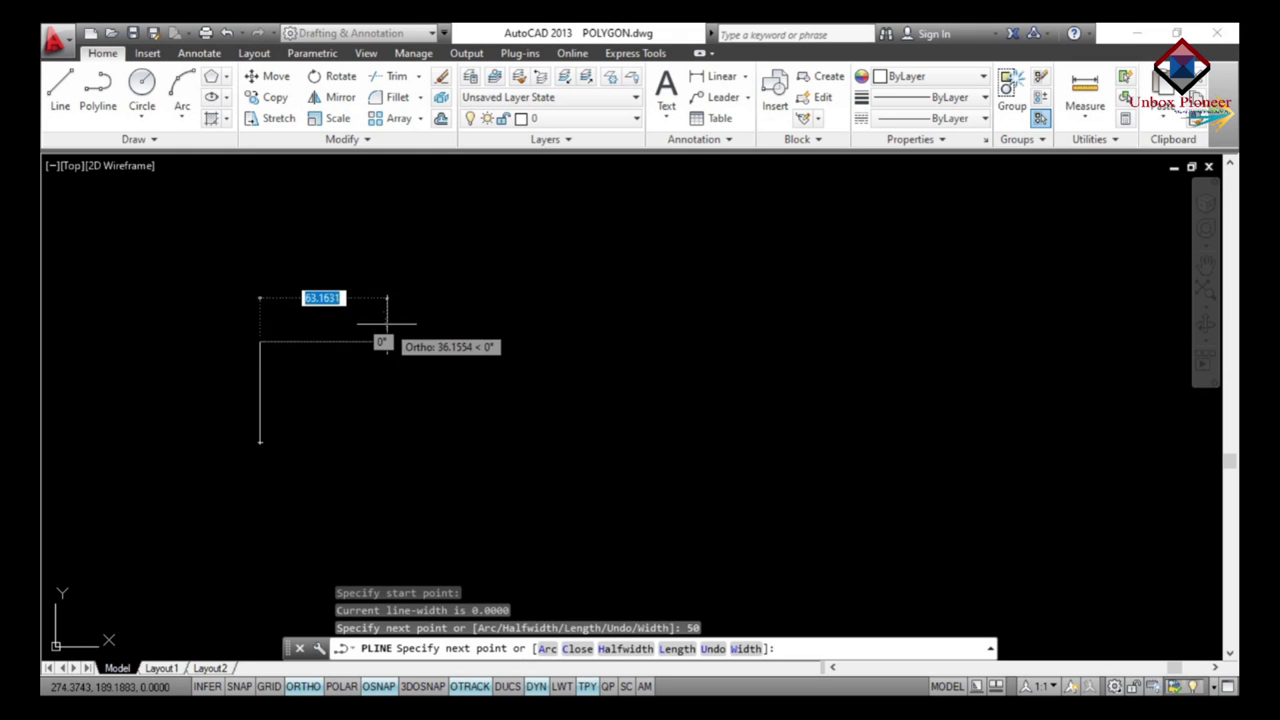
type("50")
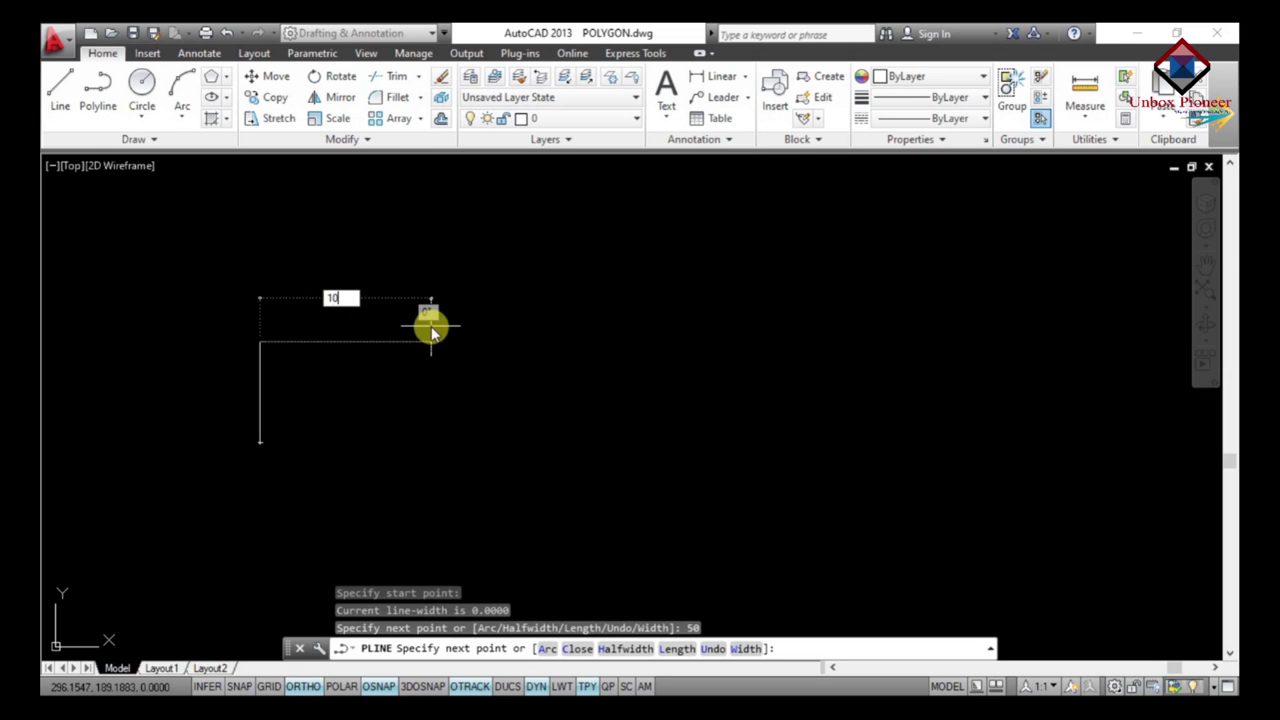
key("Return")
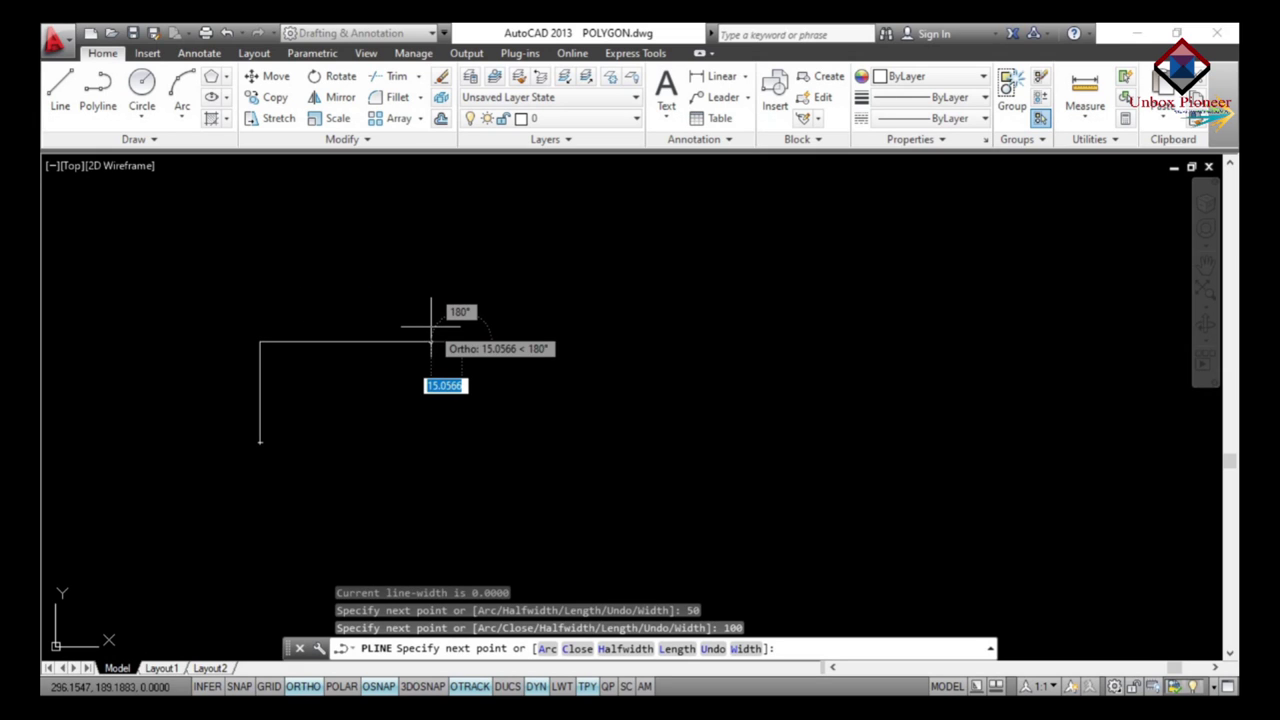
type("50")
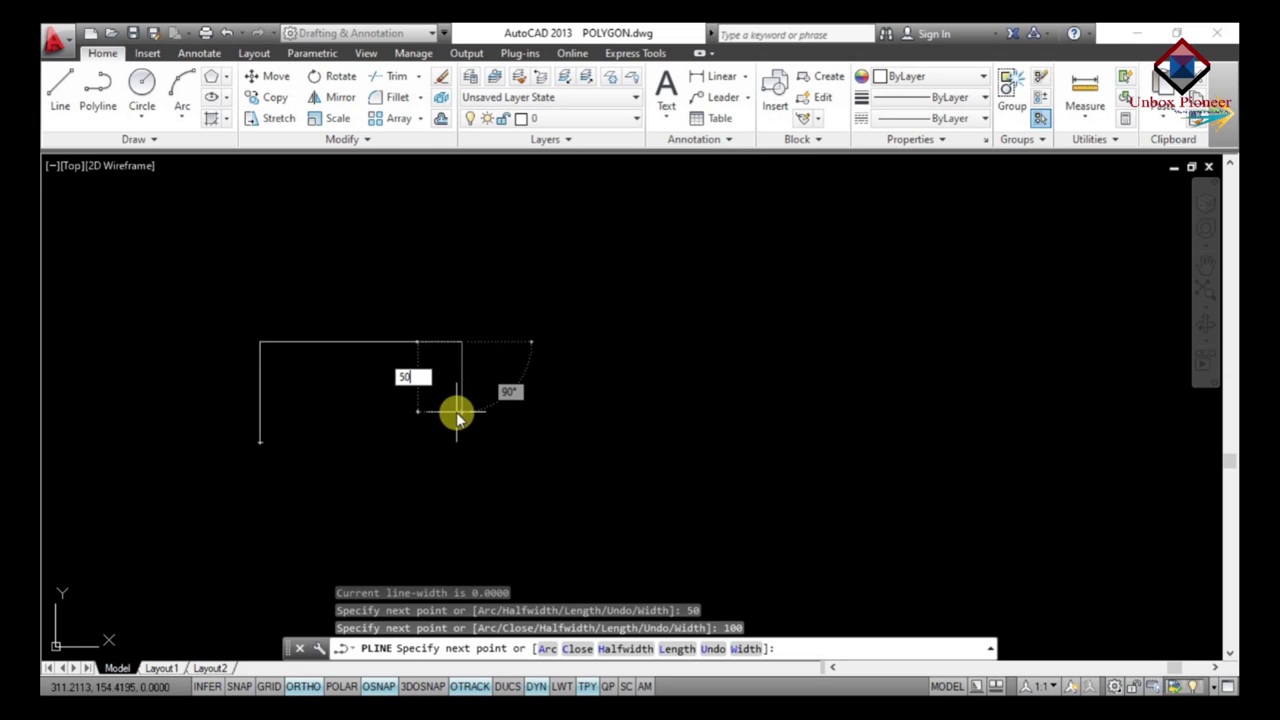
key("Return")
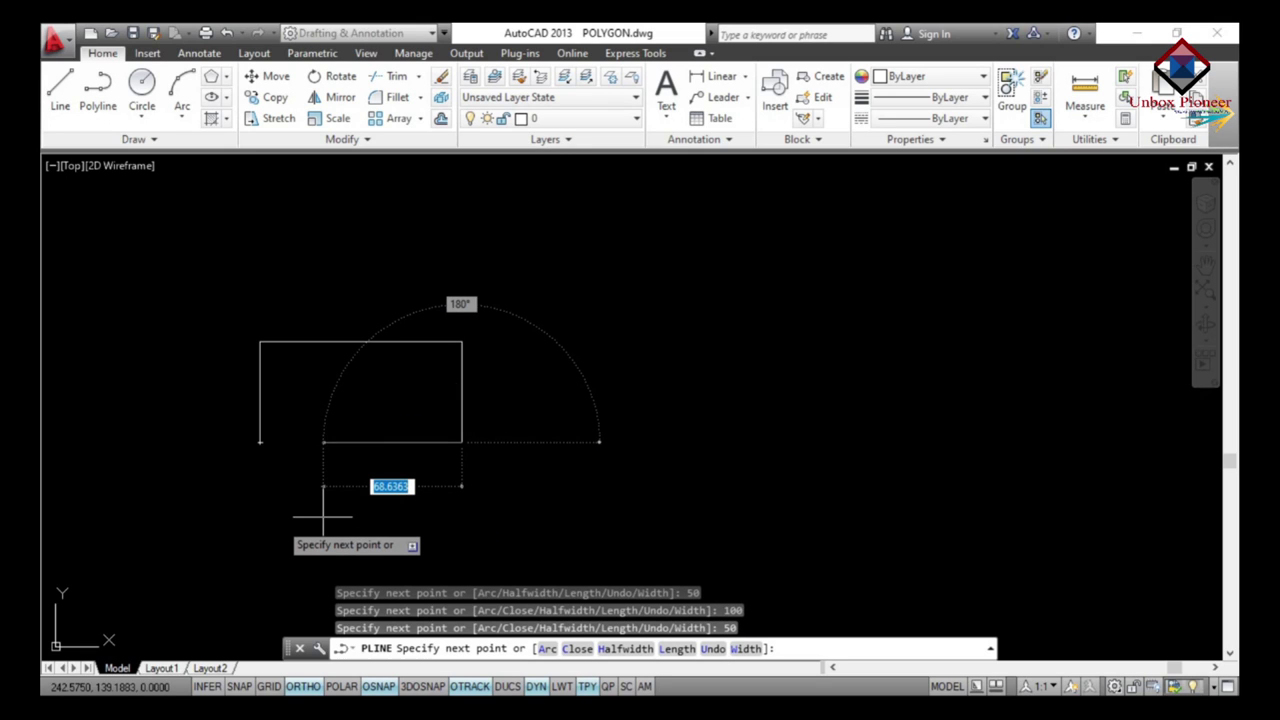
type("100")
key("Return")
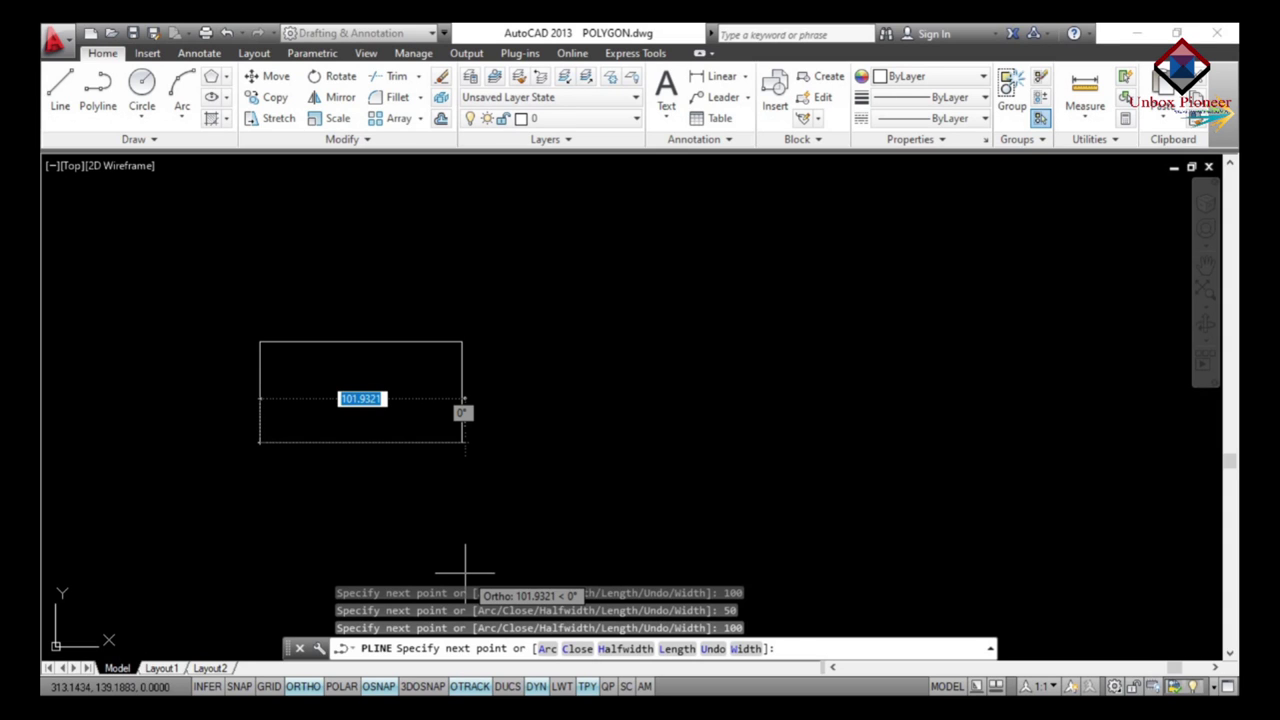
key("Escape")
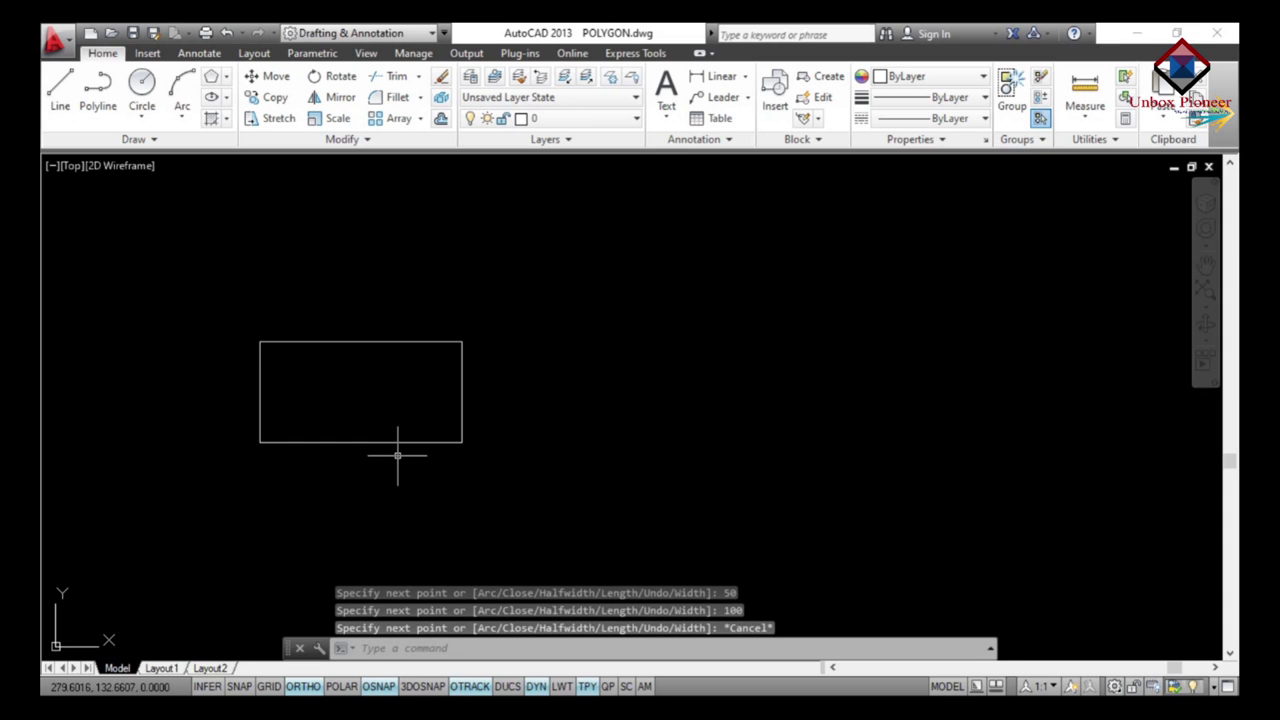
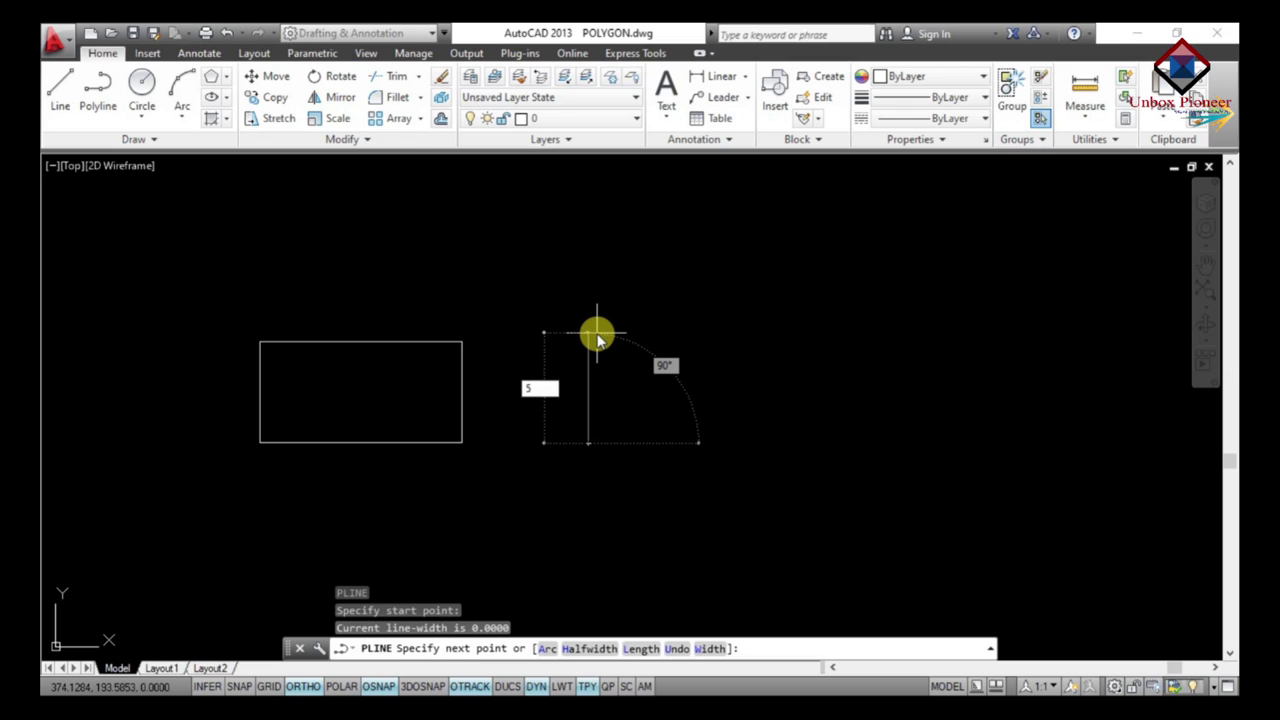
- Draw the first two segments of a second polyline beside the rectangle, 50 up and 100 to the right
key("Return")
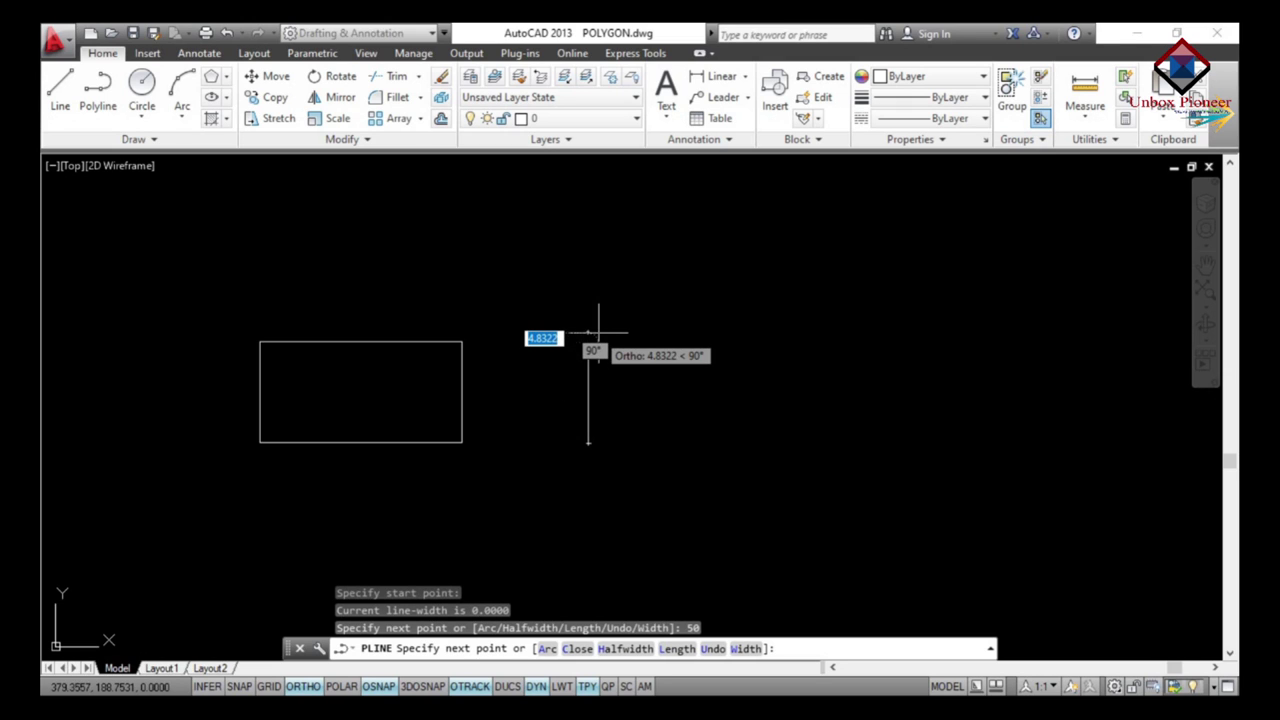
type("100")
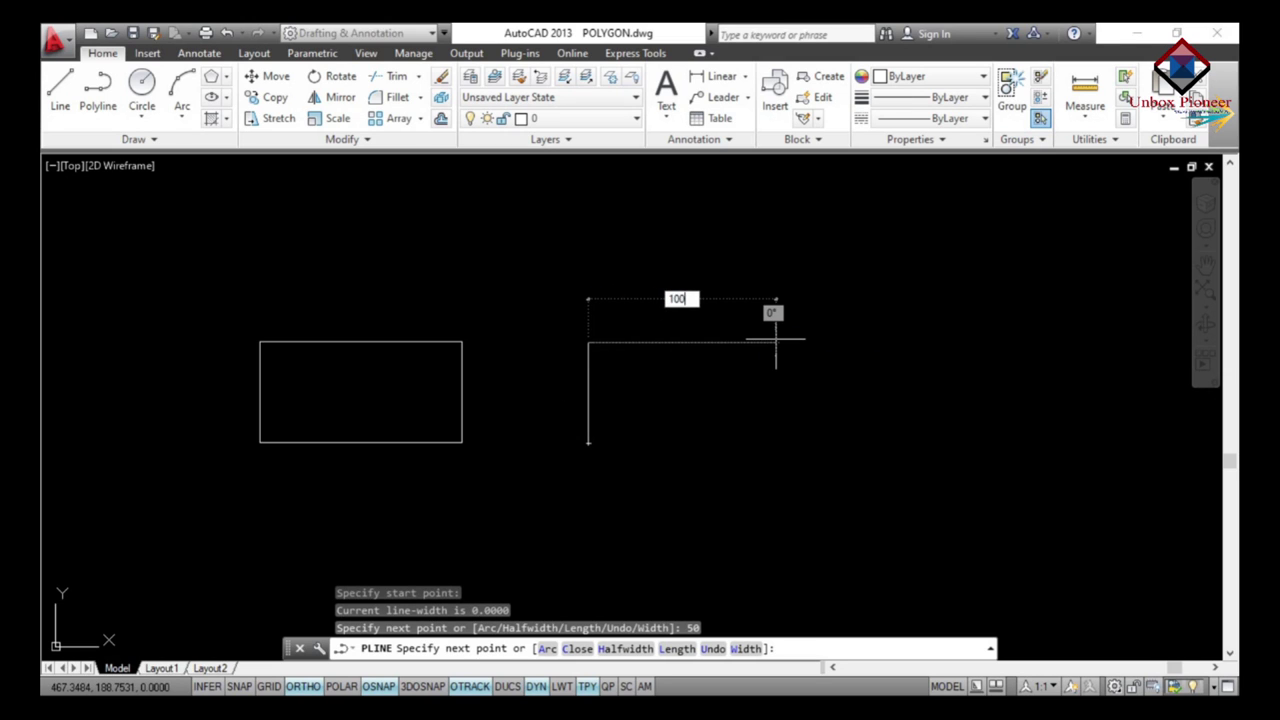
key("Return")
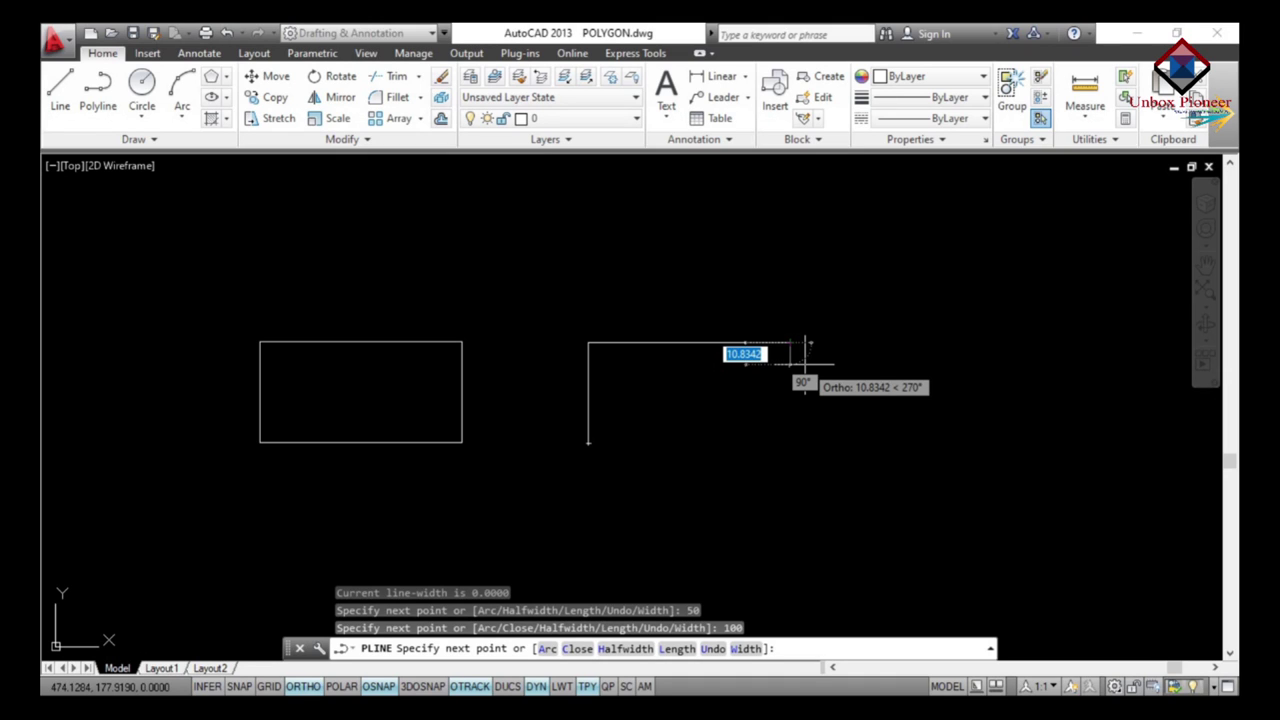
- Continue the polyline with an arc of radius 50 that ends 50 straight below the last point
type("A")
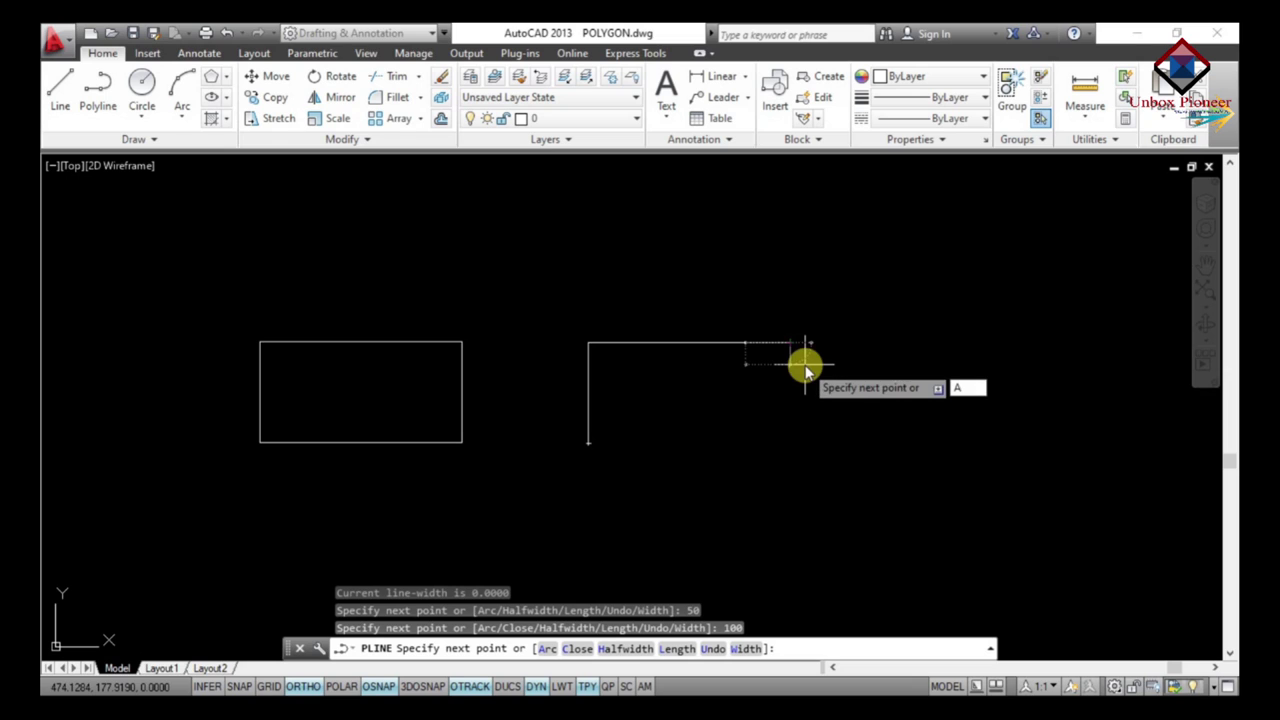
key("Return")
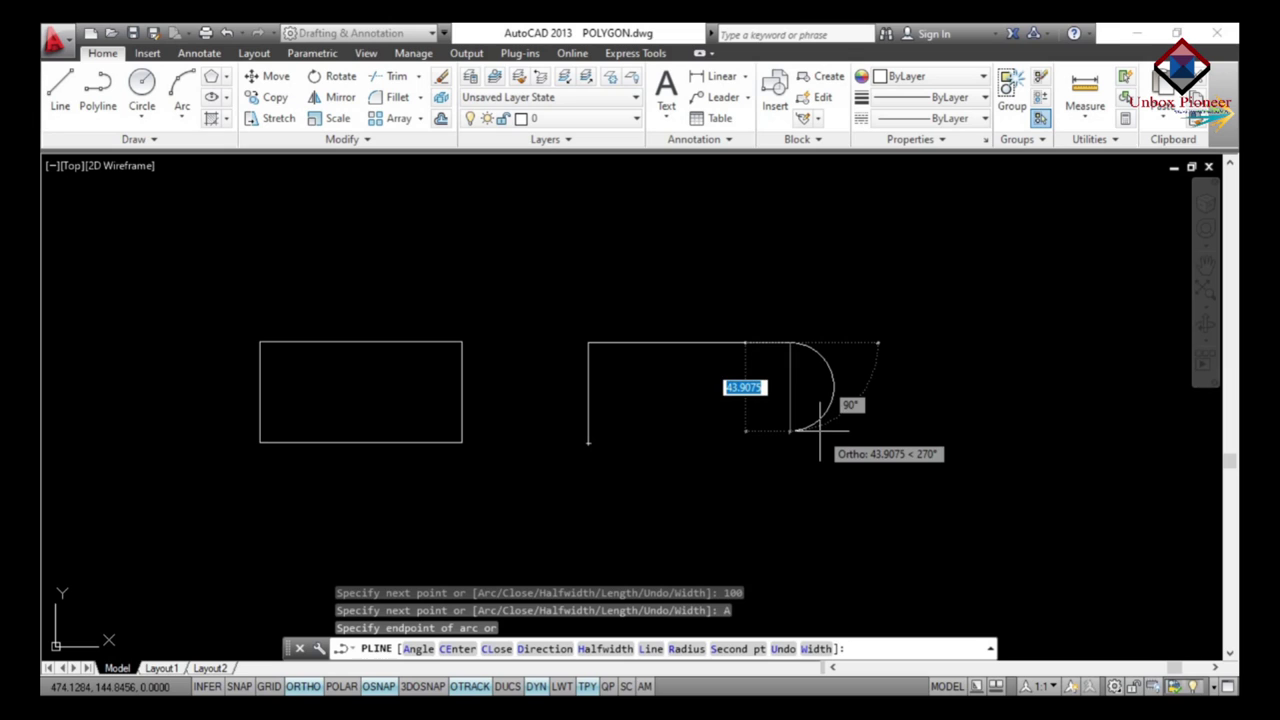
type("R")
key("Return")
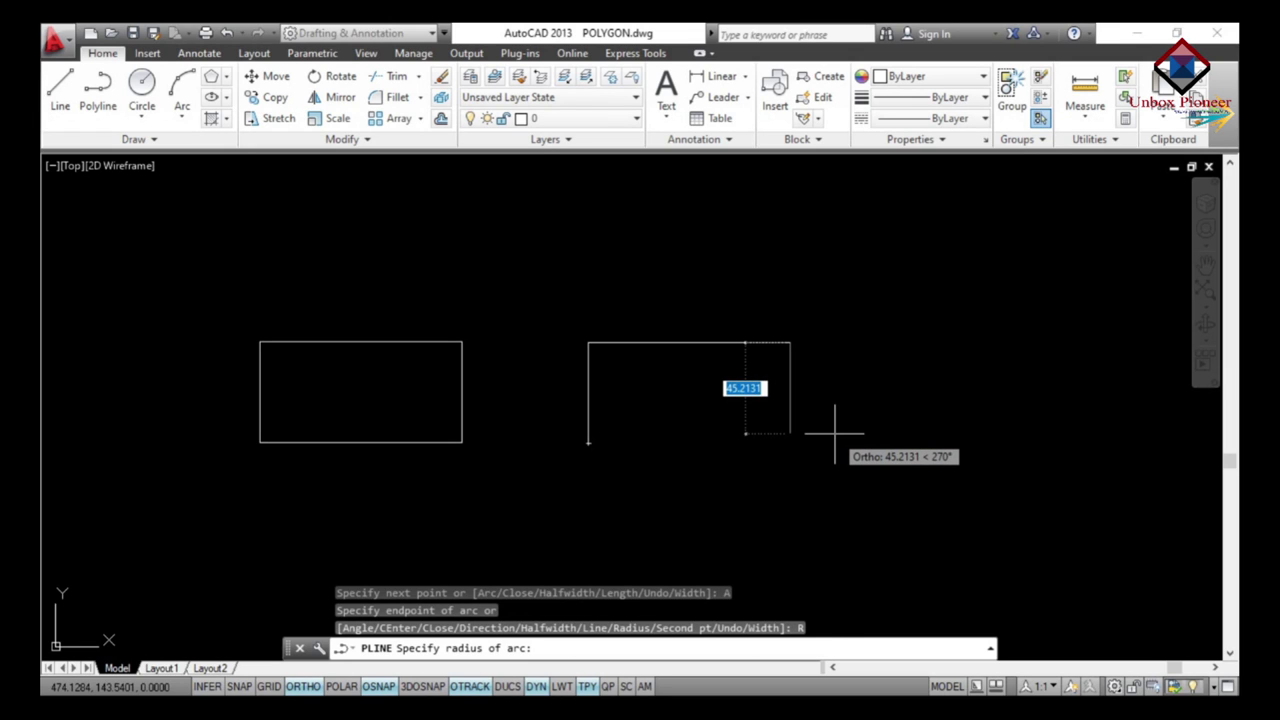
type("50")
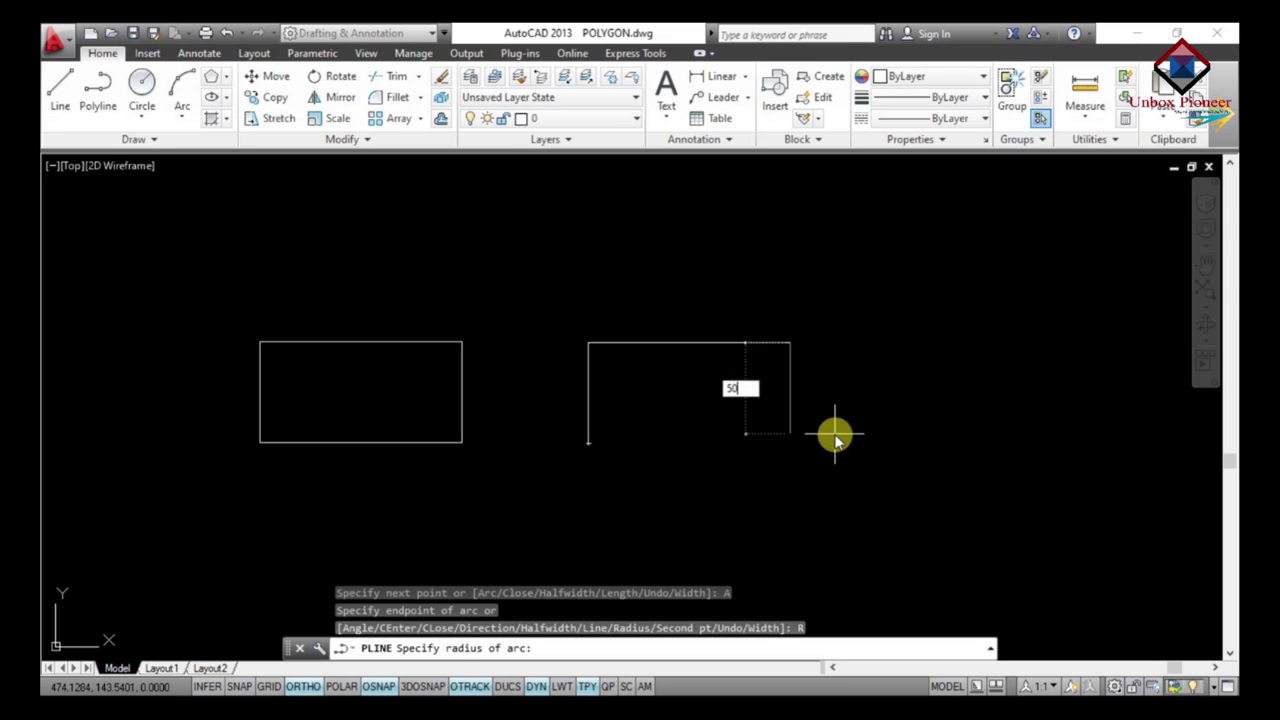
key("Return")
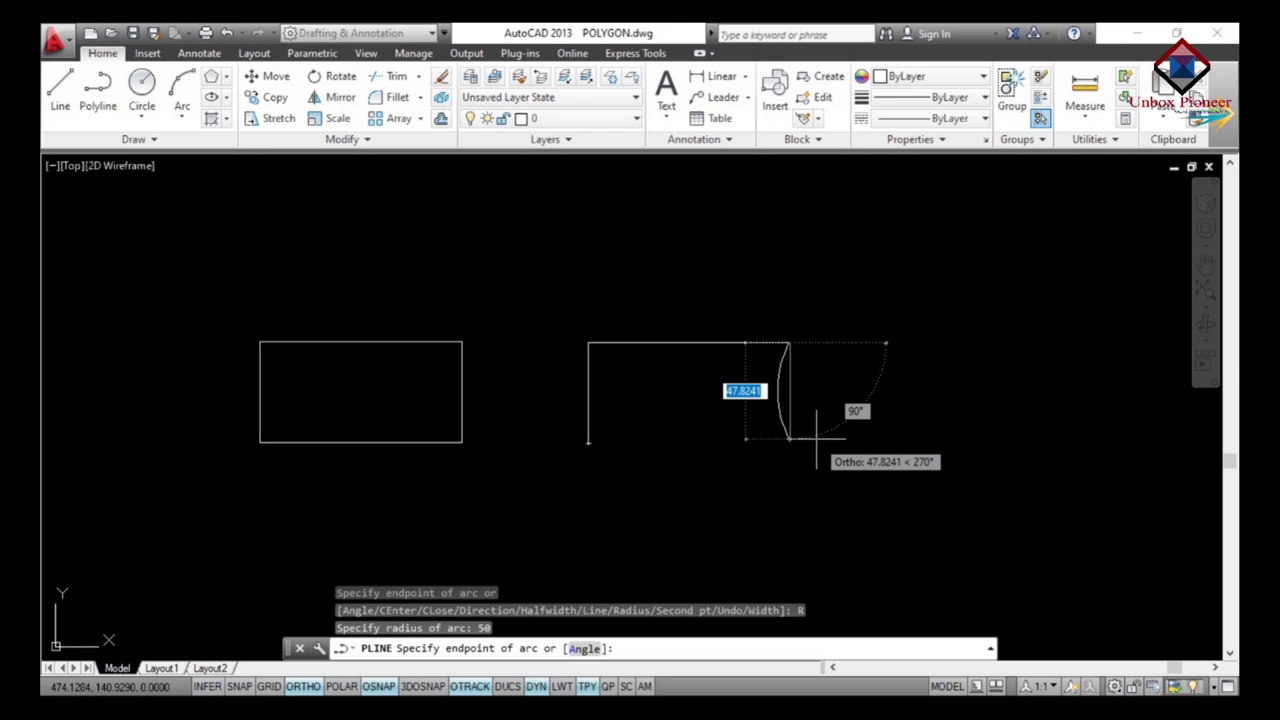
type("50")
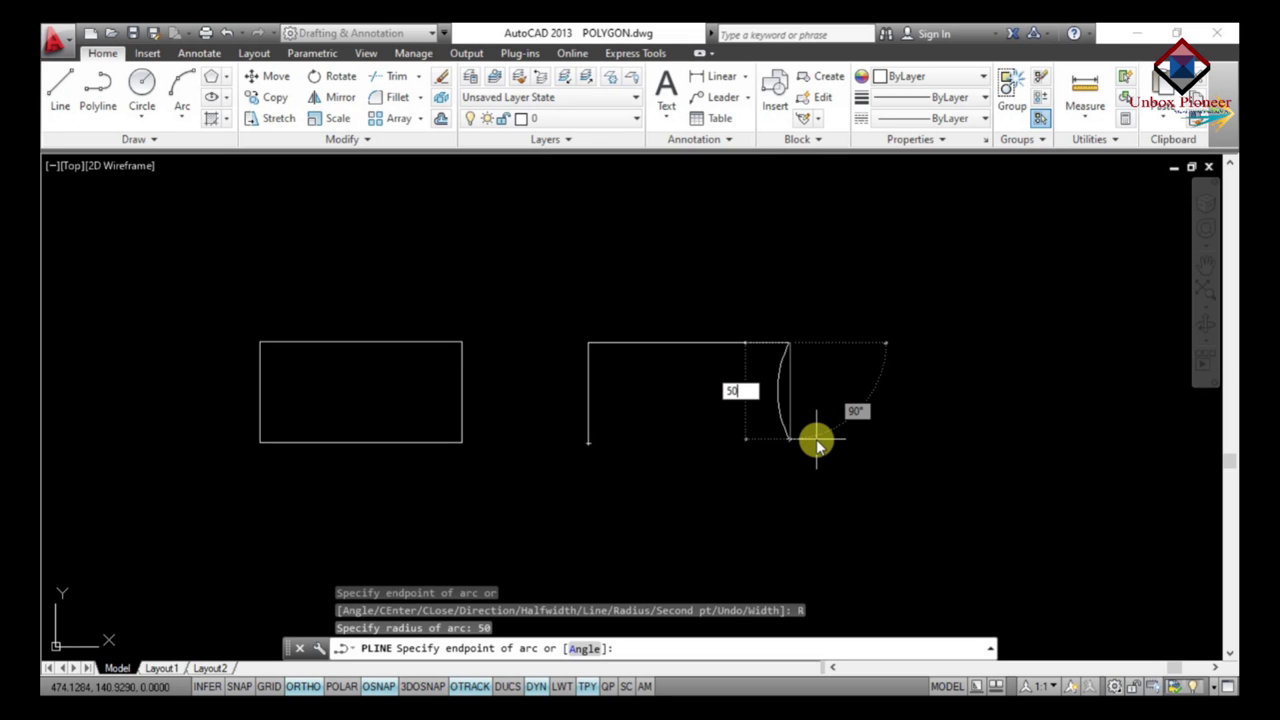
key("Return")
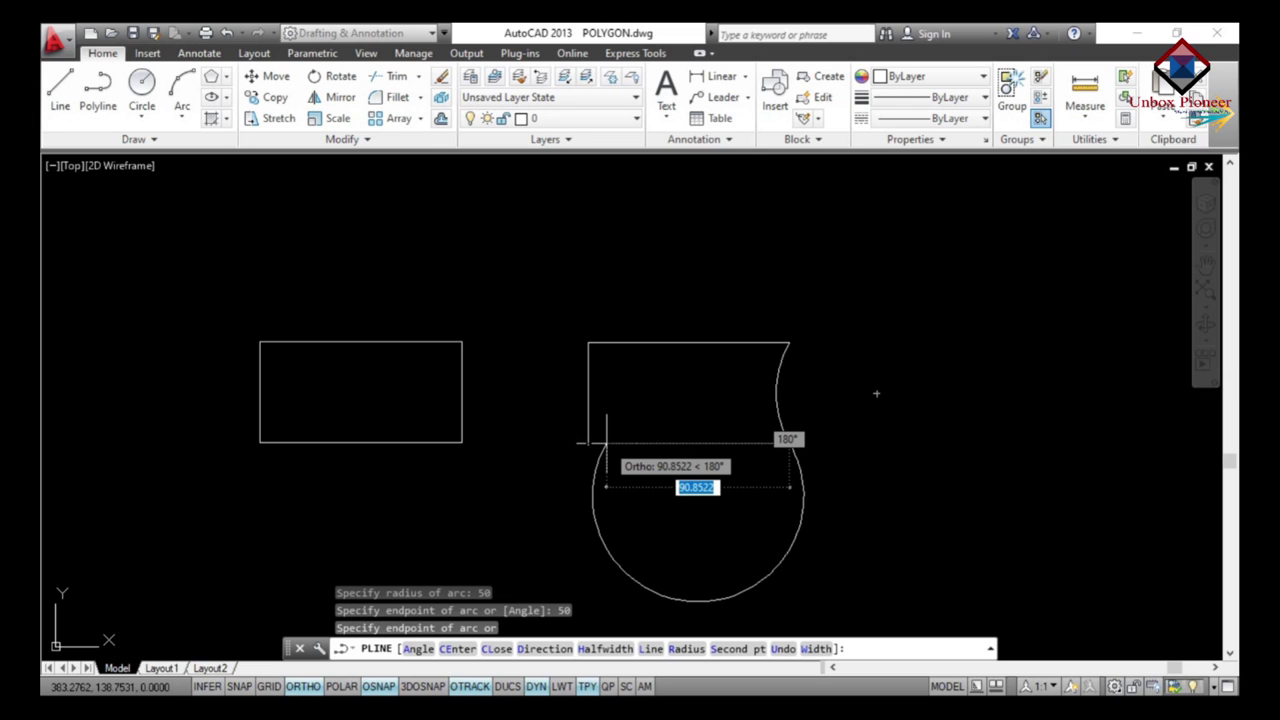
- Switch the polyline back to line mode and finish it with a 100-long segment left to its start point
type("L")
key("Return")
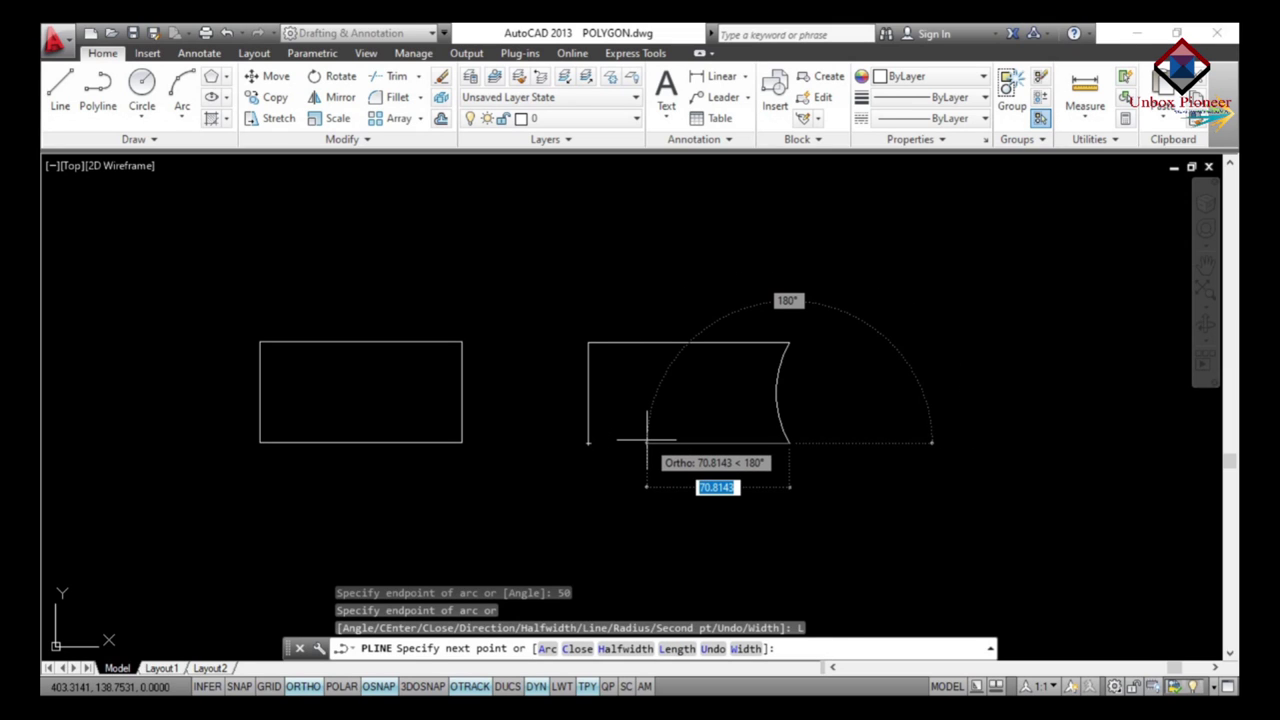
type("100")
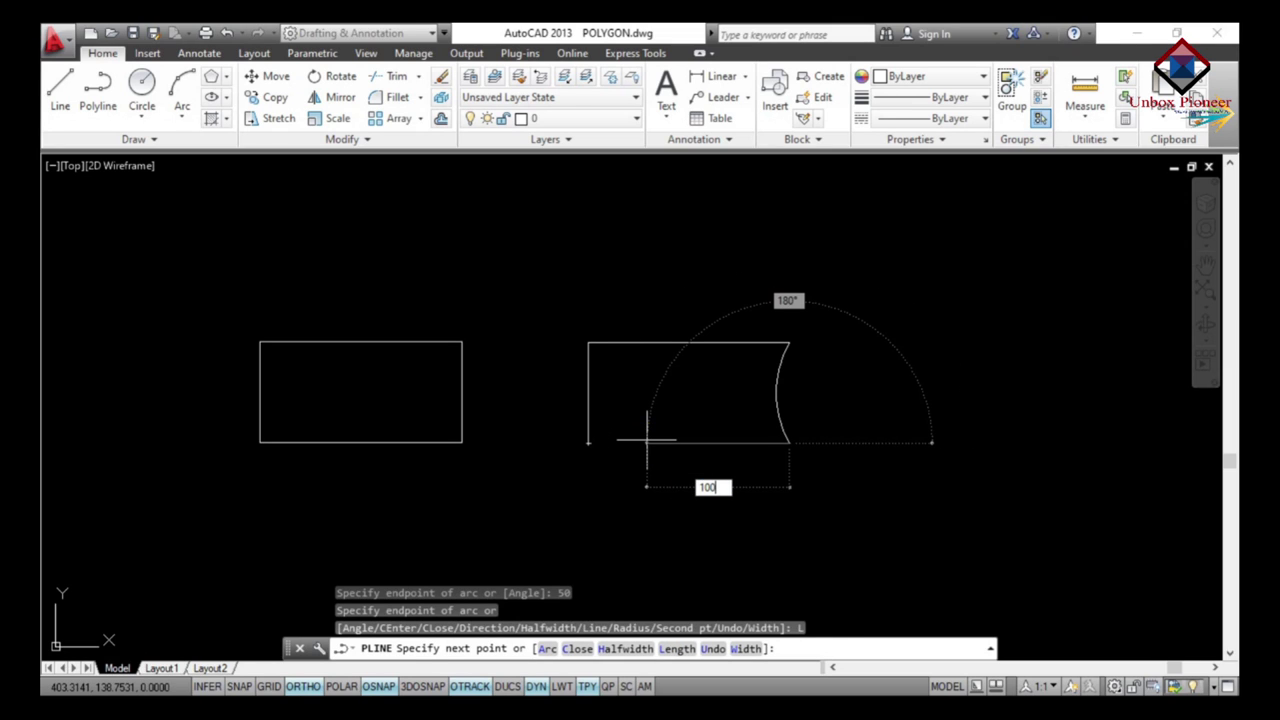
key("Return")
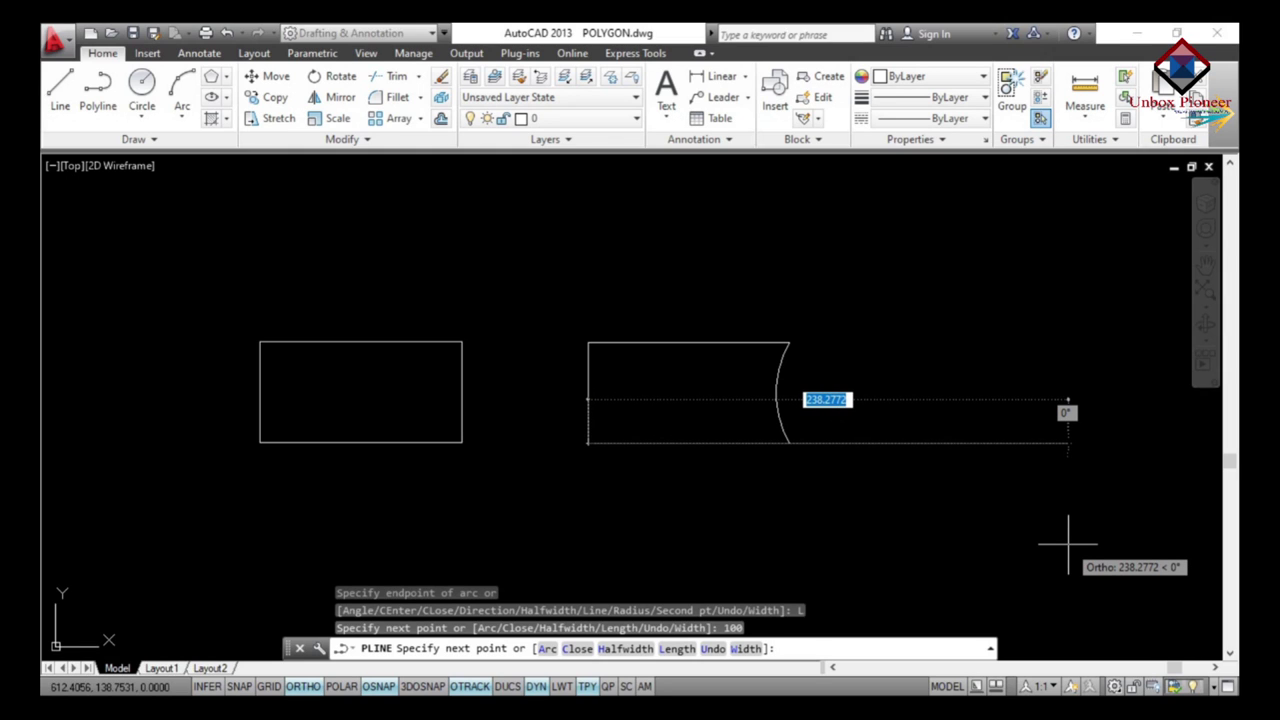
key("Escape")
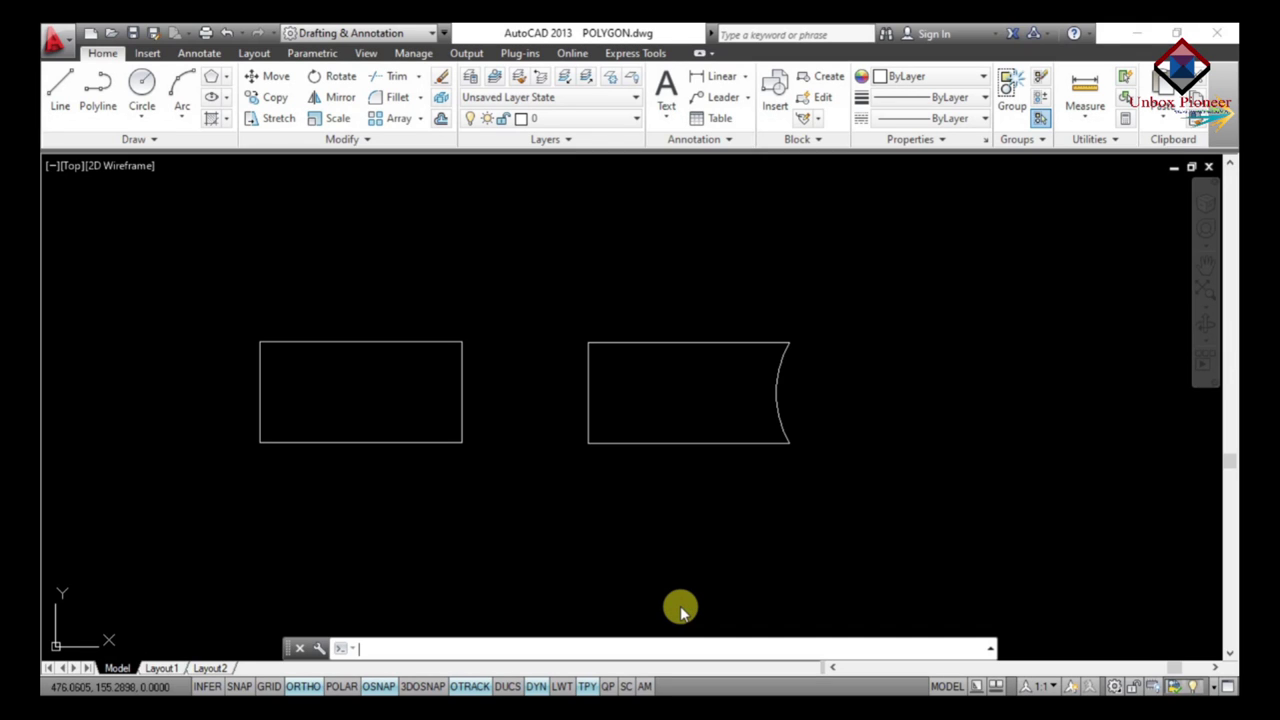
type("ARC")
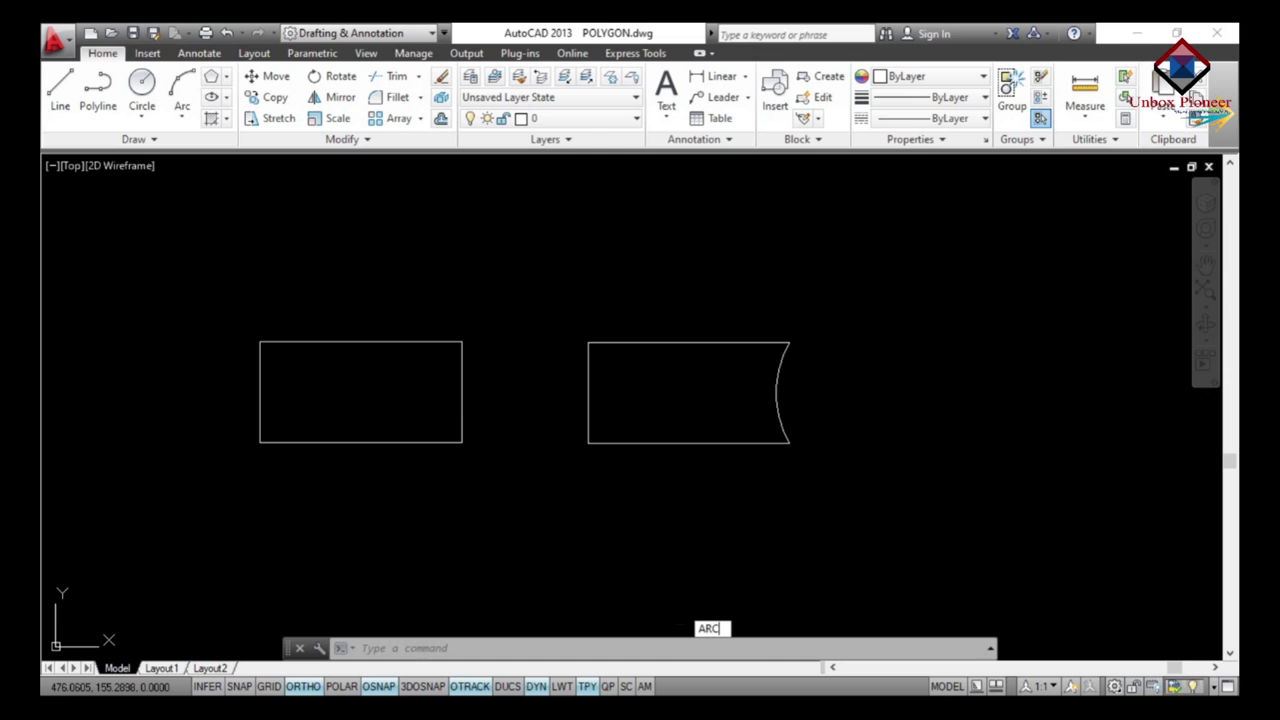
key("Return")
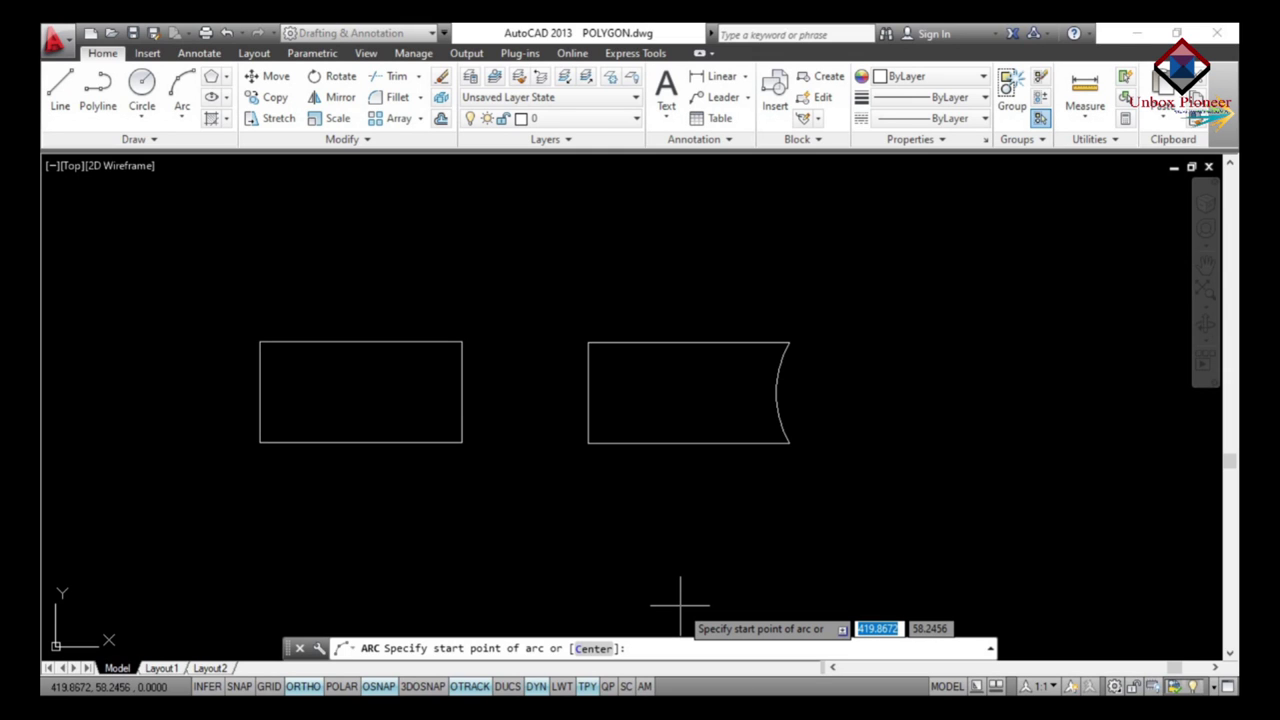
key("Escape")
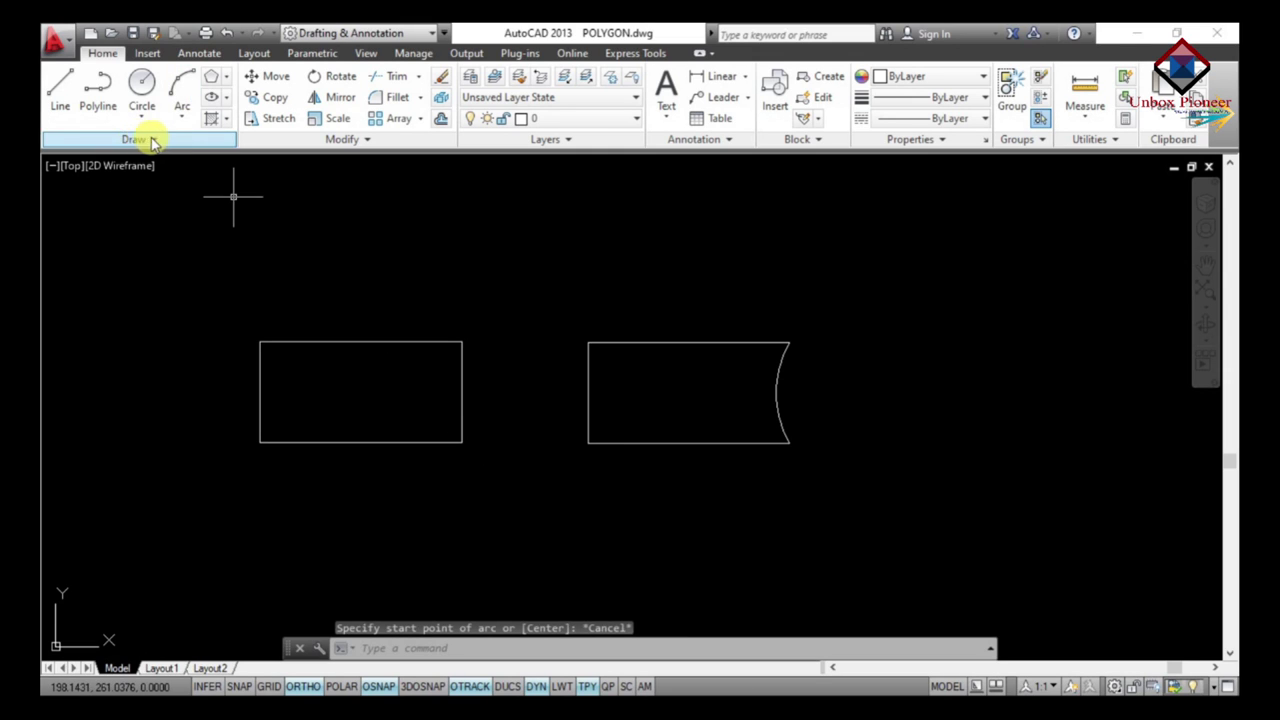
left_click(180, 122)
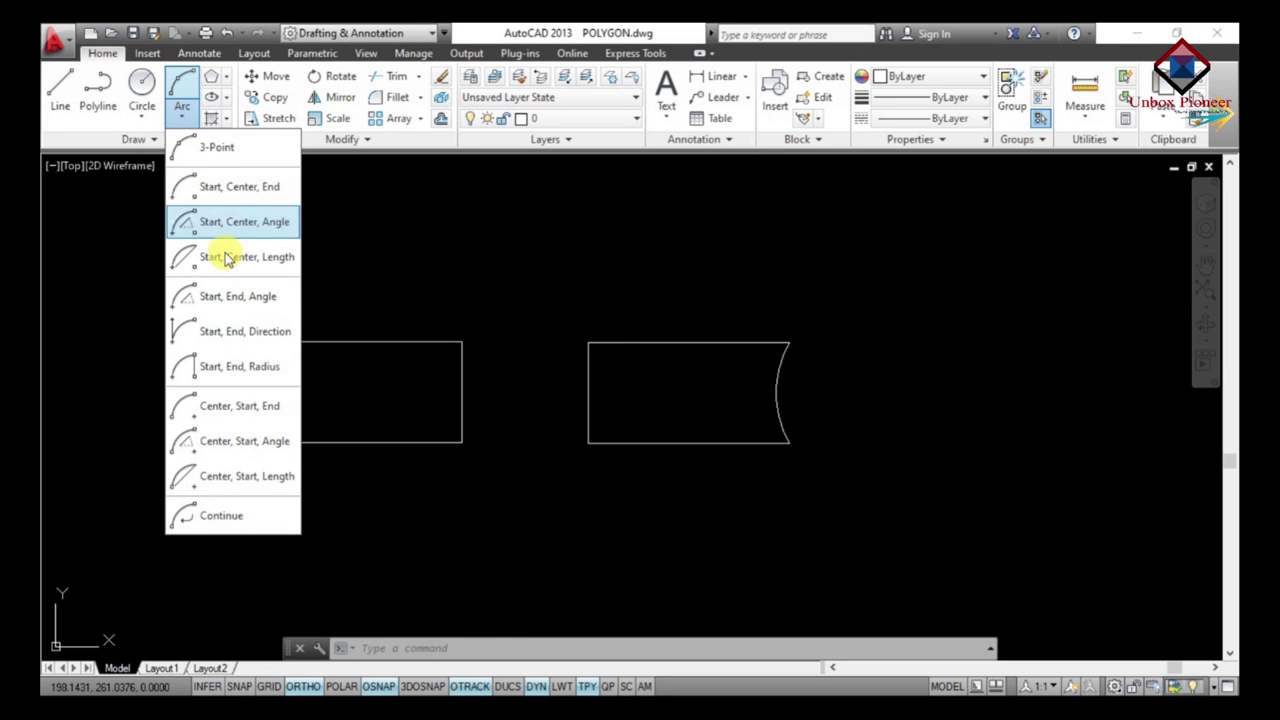
left_click(259, 382)
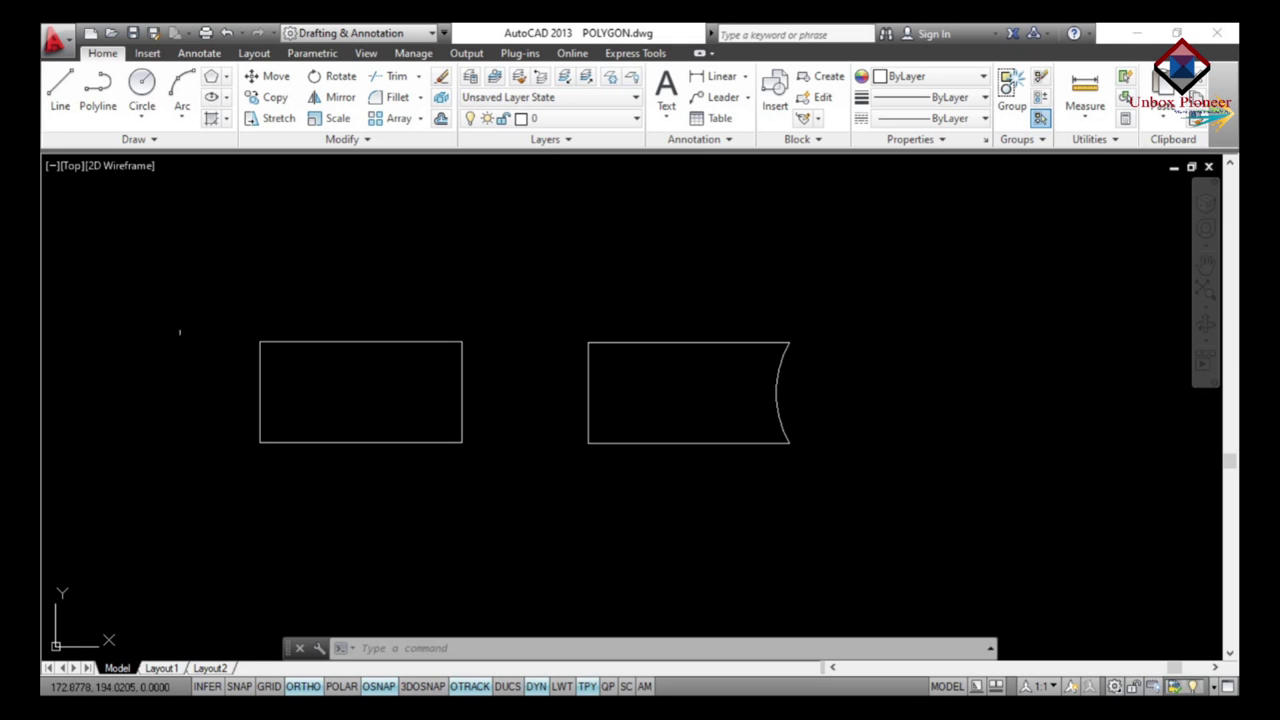
left_click(180, 120)
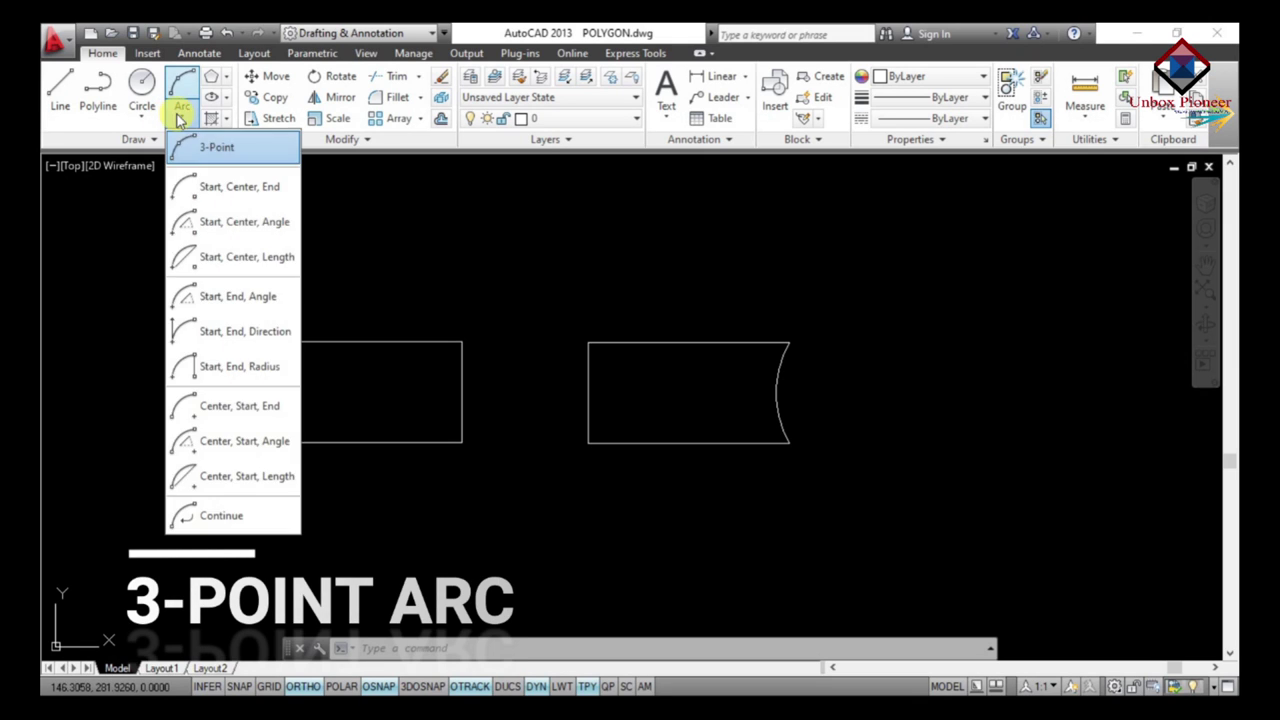
left_click(243, 157)
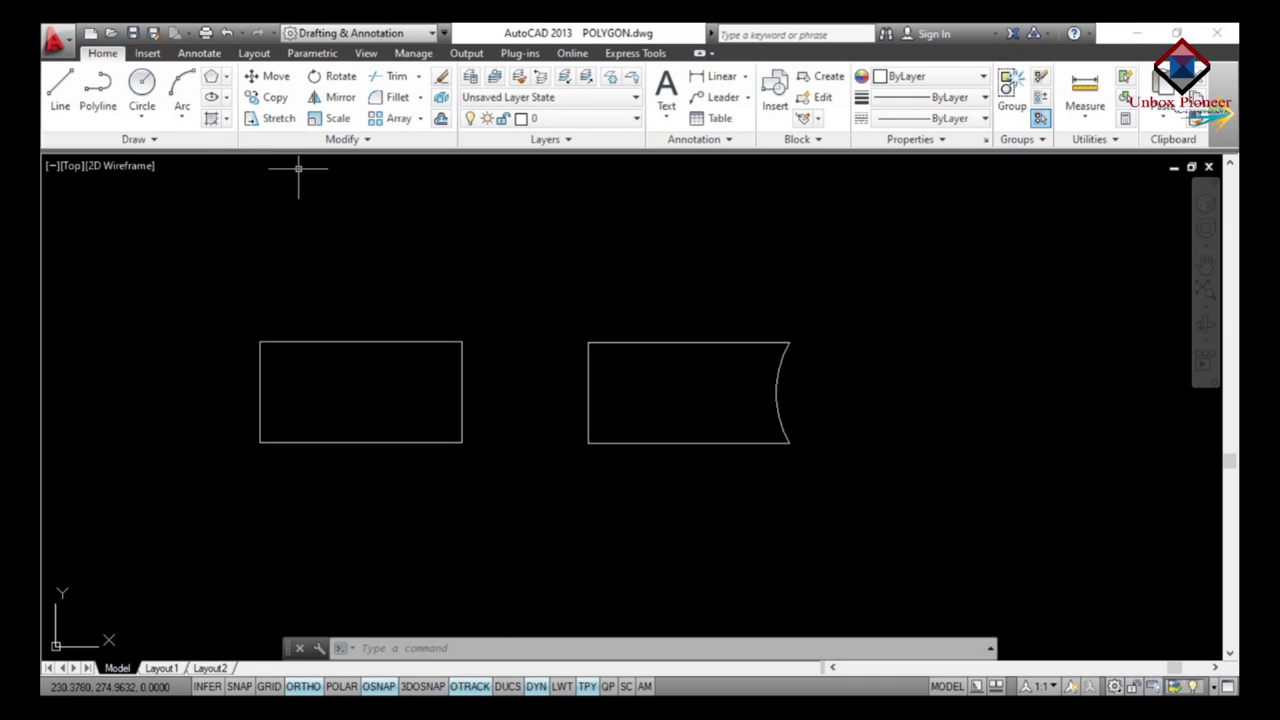
- Erase both polylines, the rectangular one and the one with the arc side
left_click(820, 477)
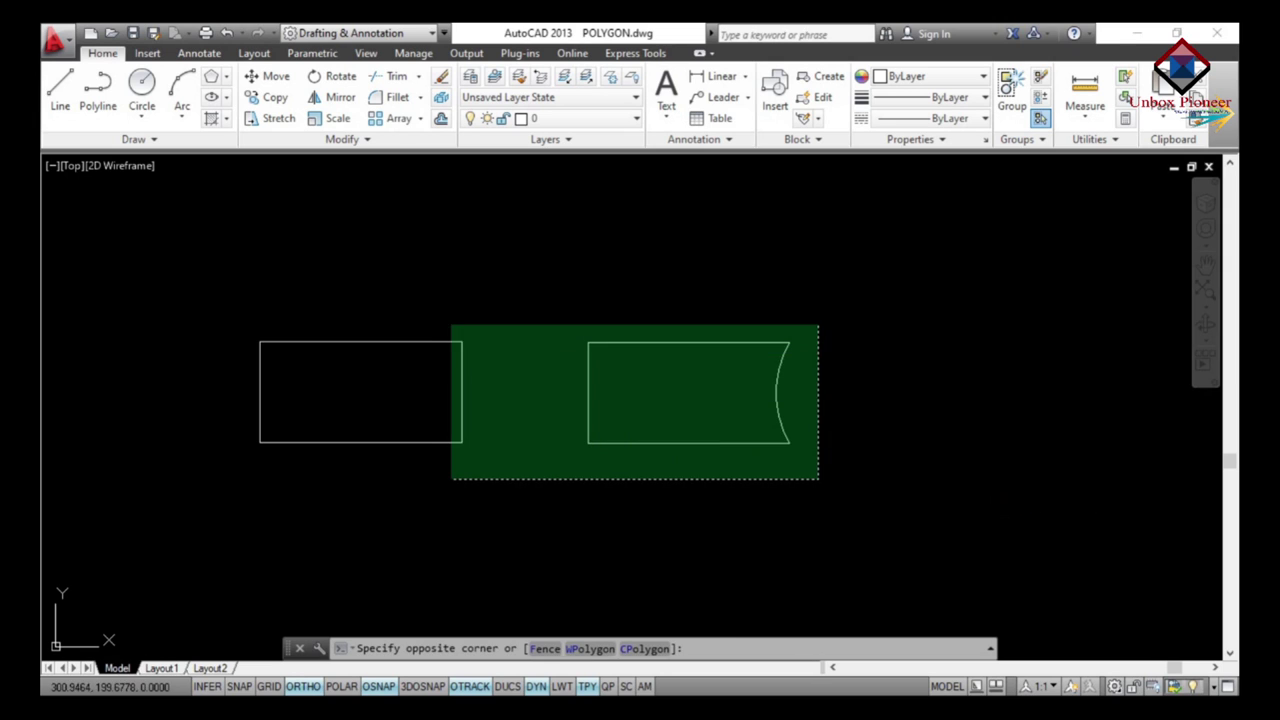
left_click(218, 302)
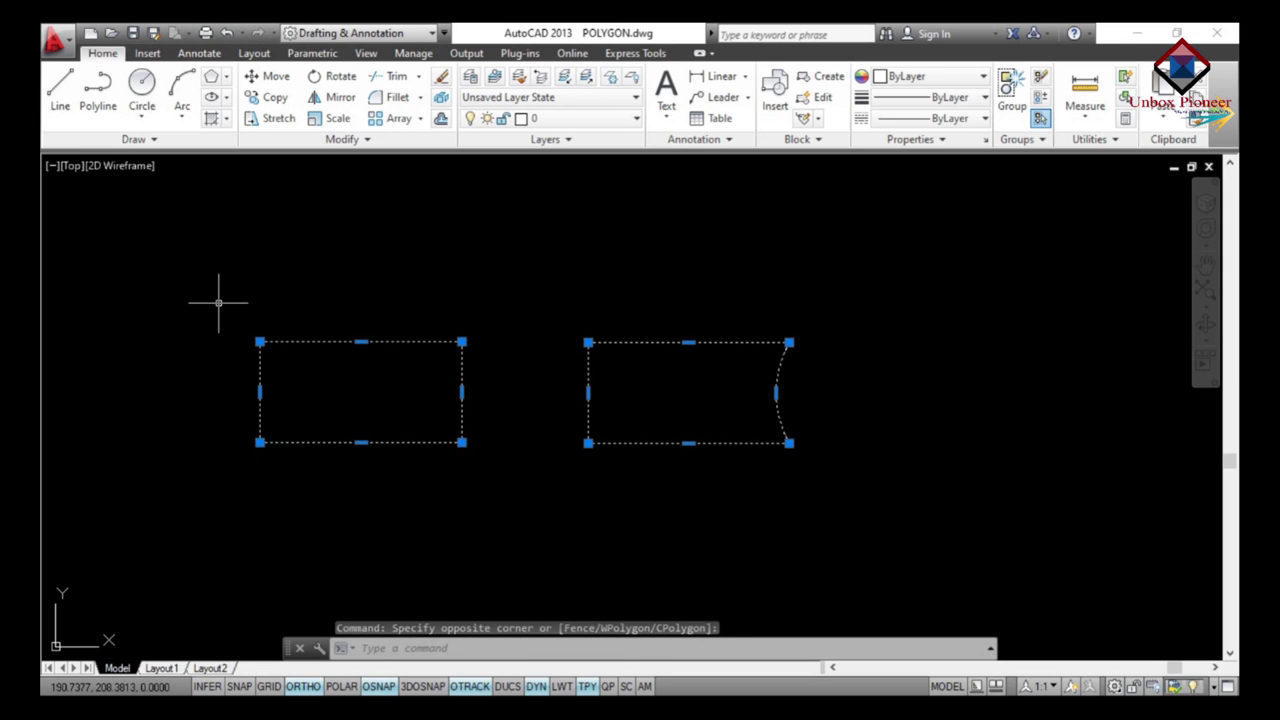
type("E")
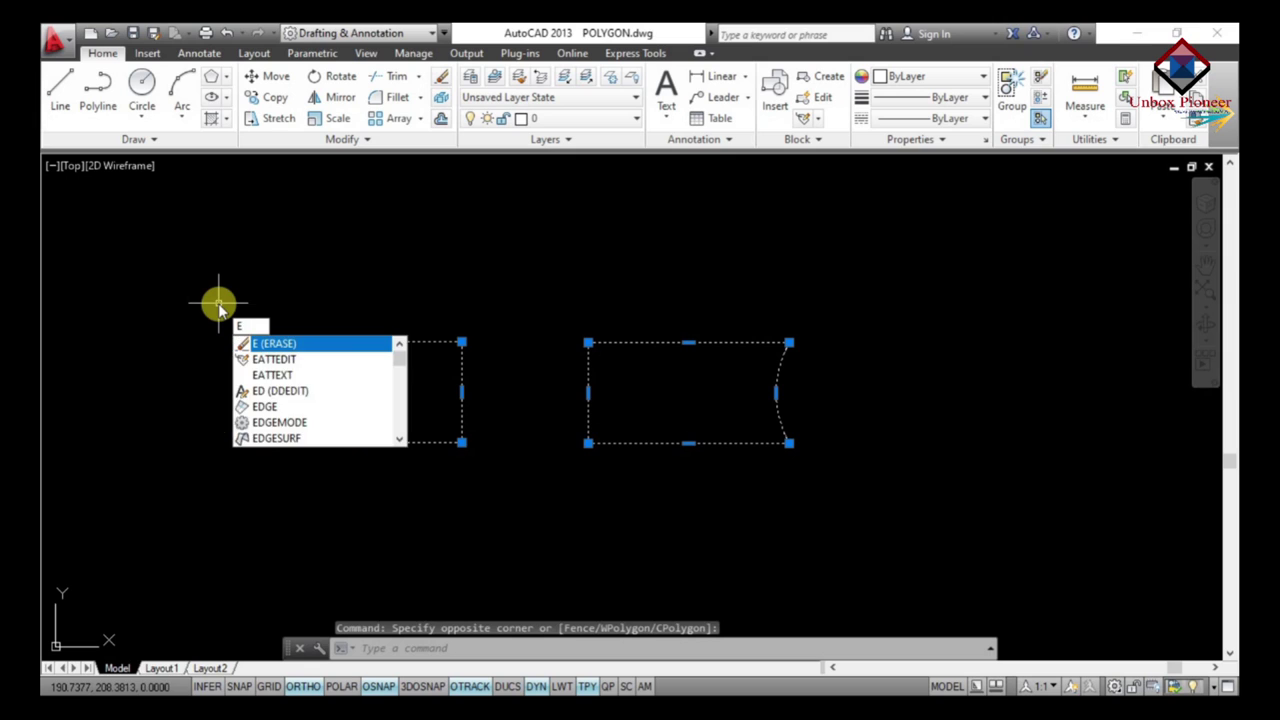
key("Return")
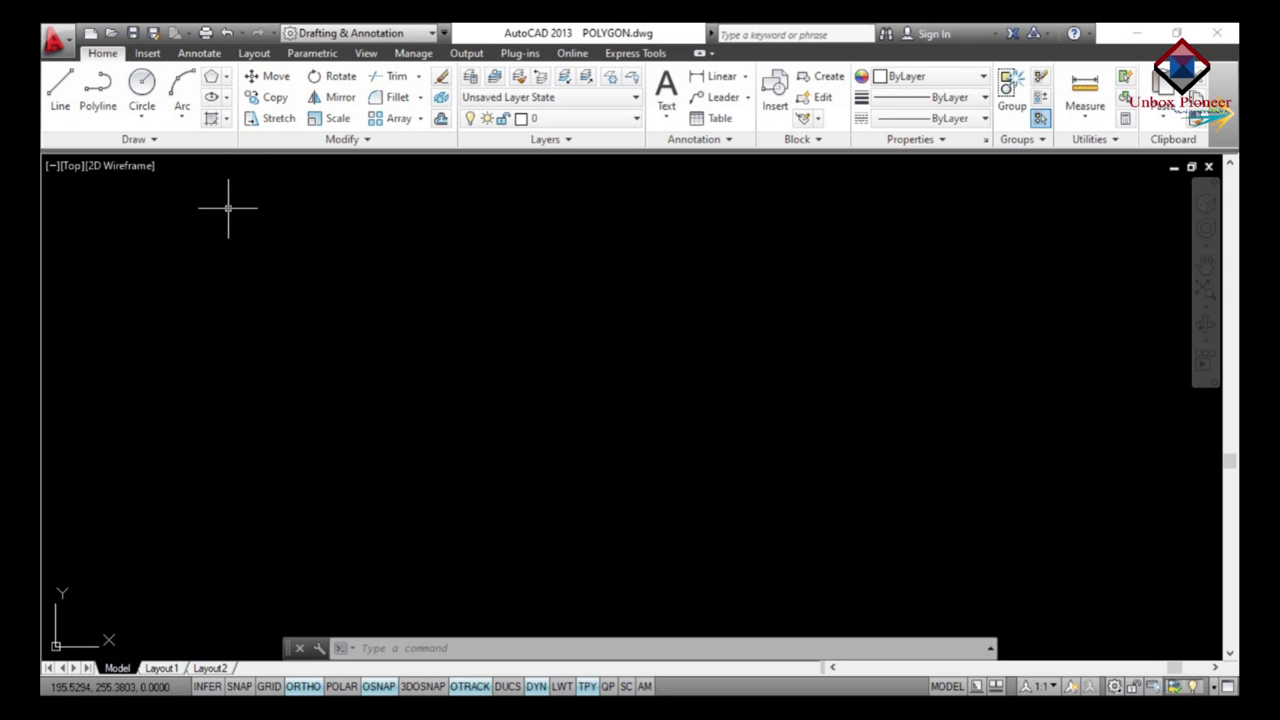
- Draw an upright rectangle about 64 units wide in the empty drawing area
type("rec")
key("Return")
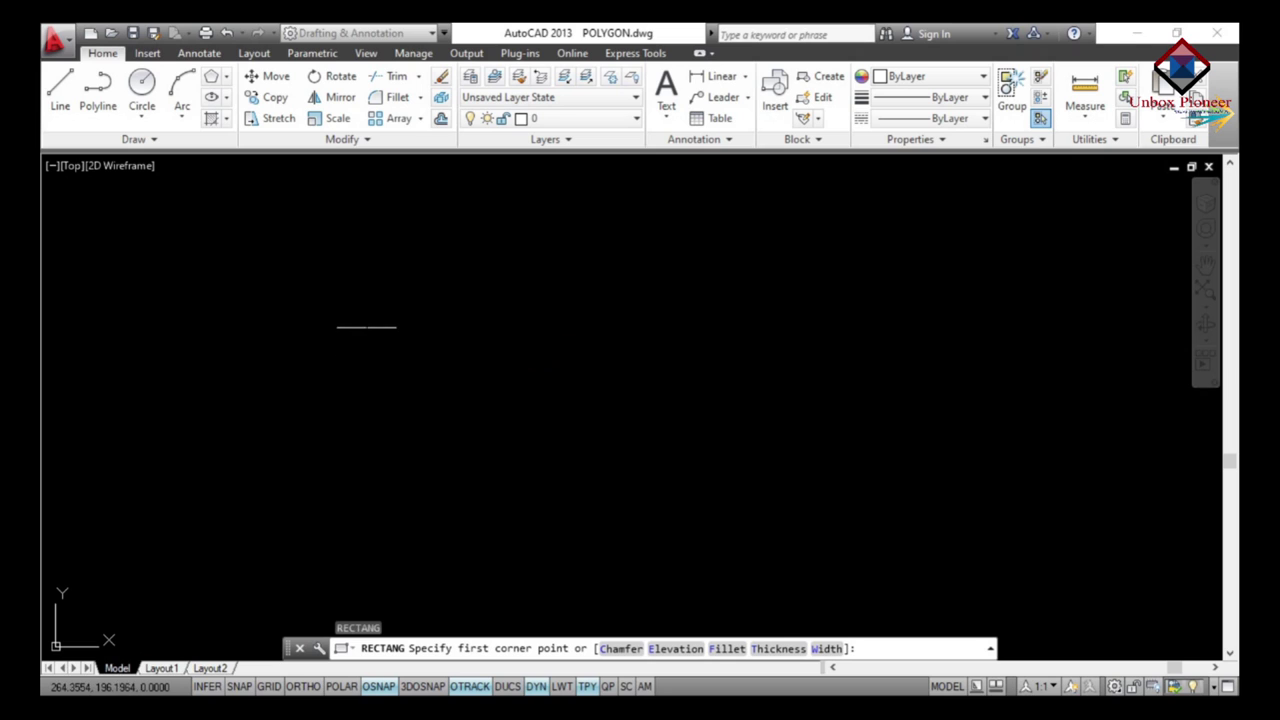
left_click(366, 327)
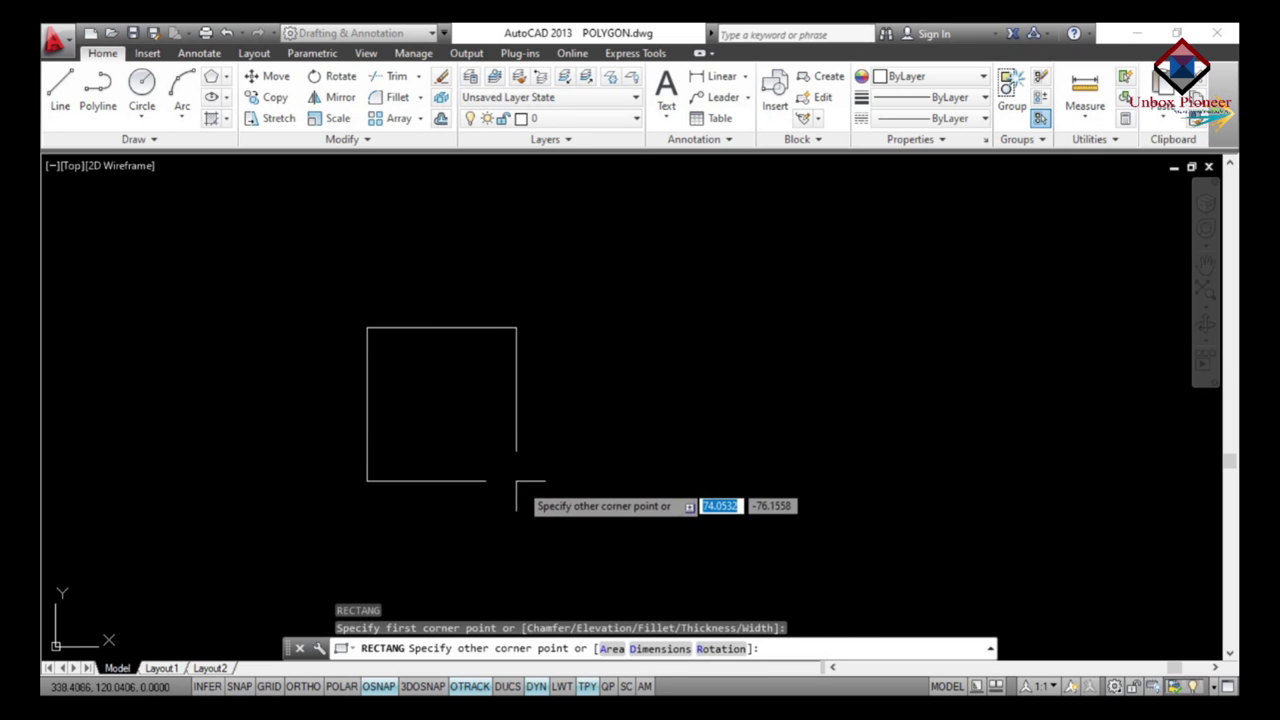
left_click(495, 507)
- Turn Ortho mode on and draw a vertical line about 63 units upward from the midpoint of the rectangle's upper edge
key("F8")
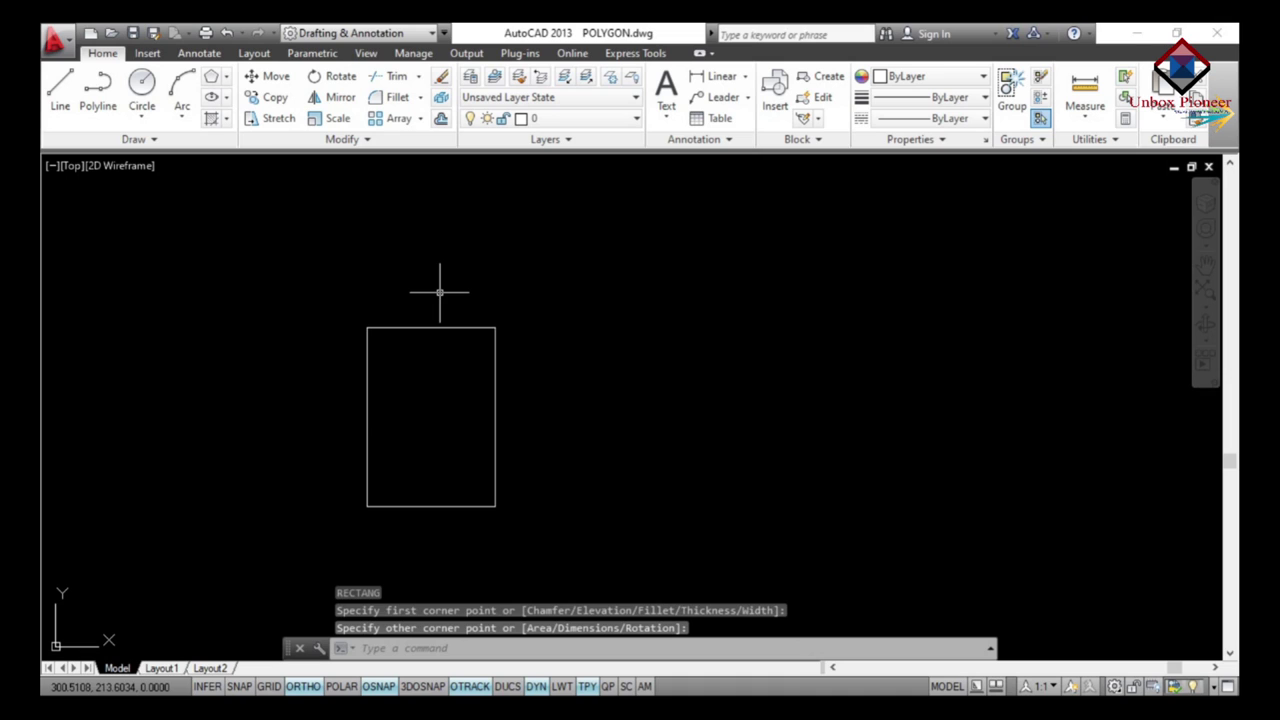
left_click(60, 90)
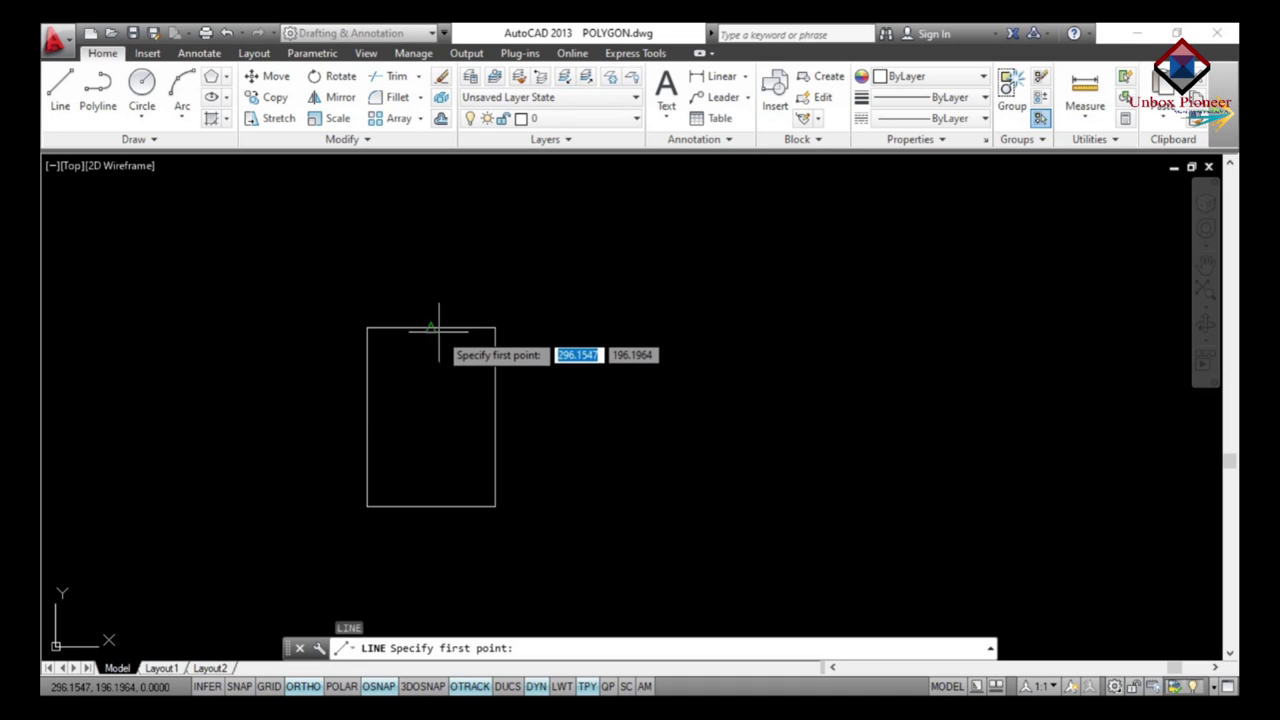
left_click(431, 327)
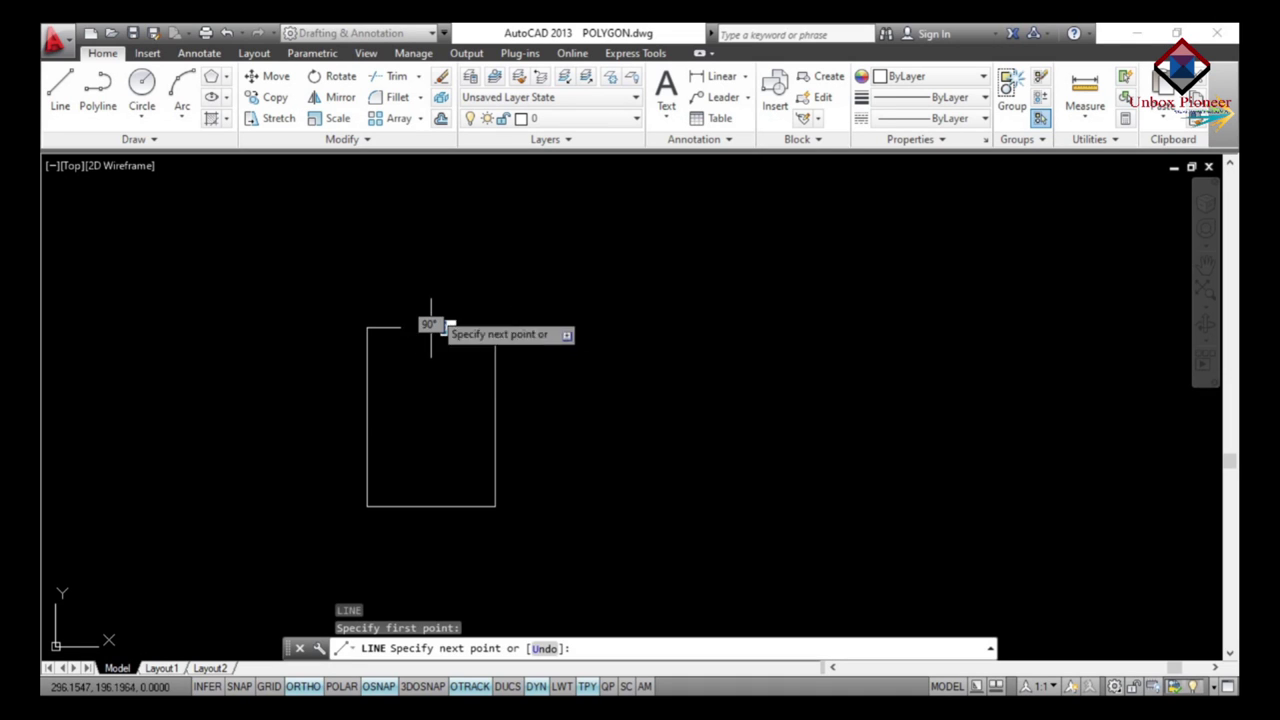
left_click(425, 200)
key("Escape")
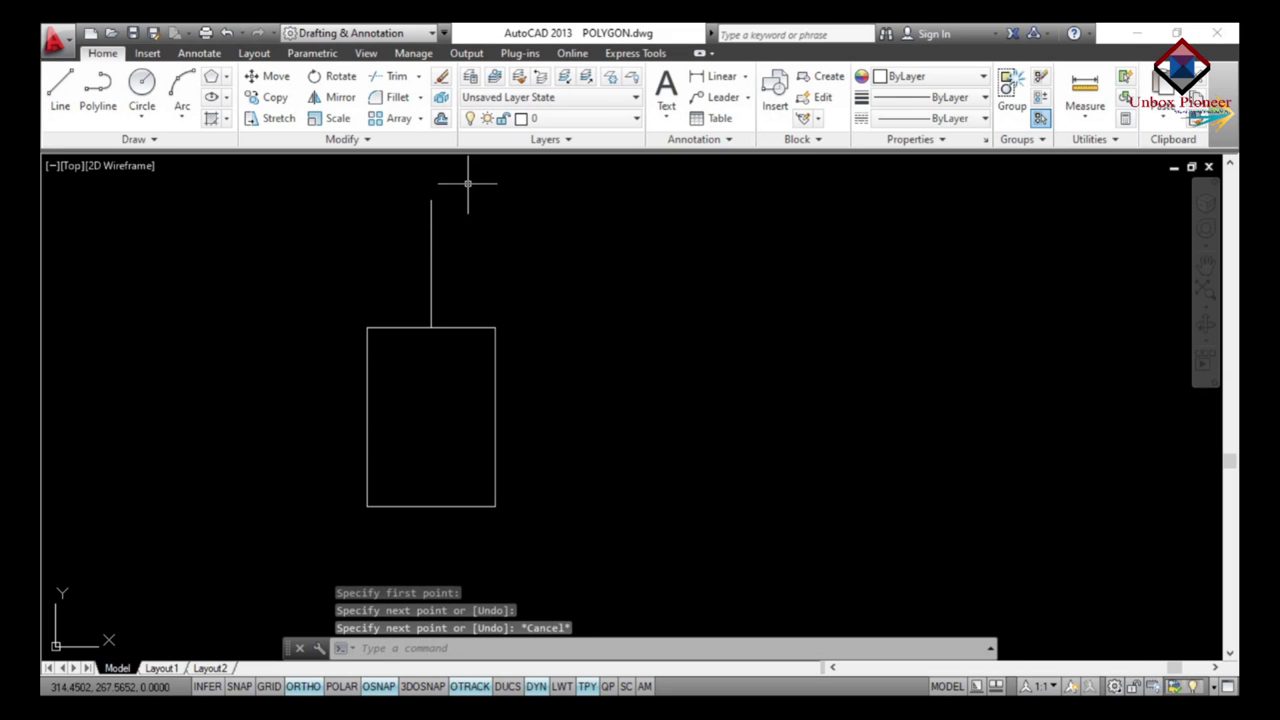
- Draw a 3-point arc from the rectangle's upper-left corner through the vertical line's upper end to the upper-right corner
left_click(187, 115)
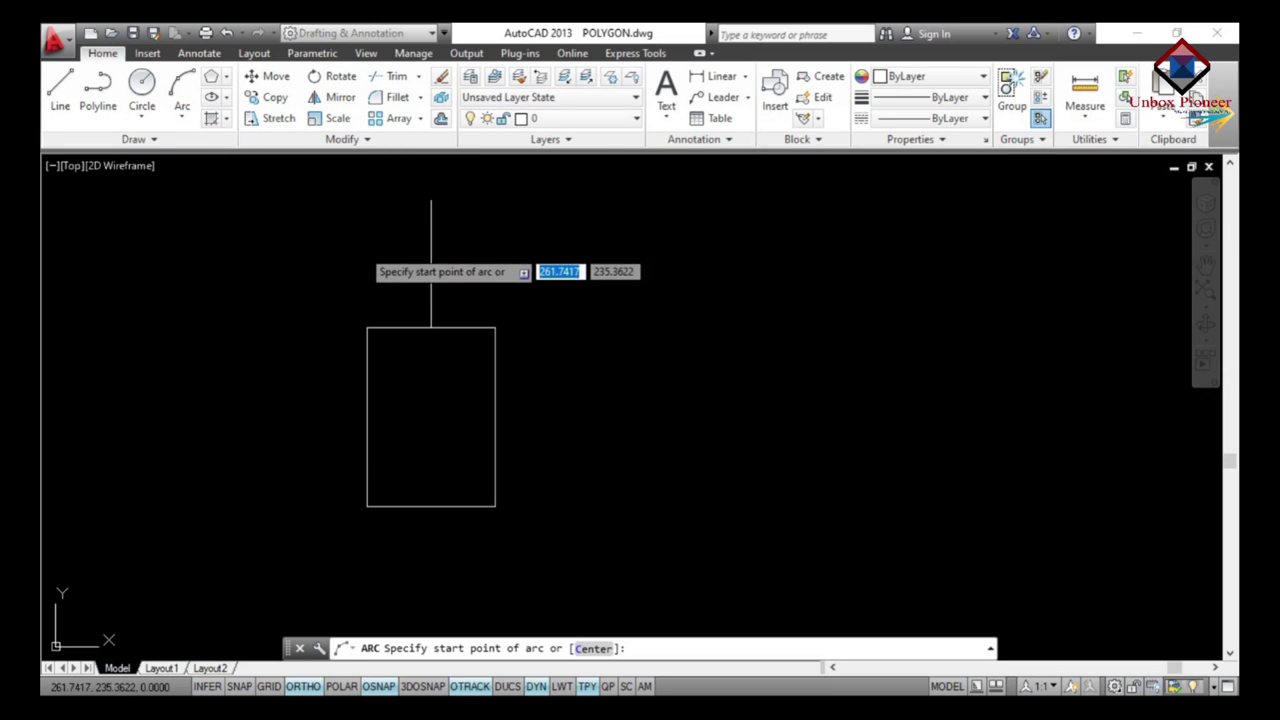
left_click(367, 327)
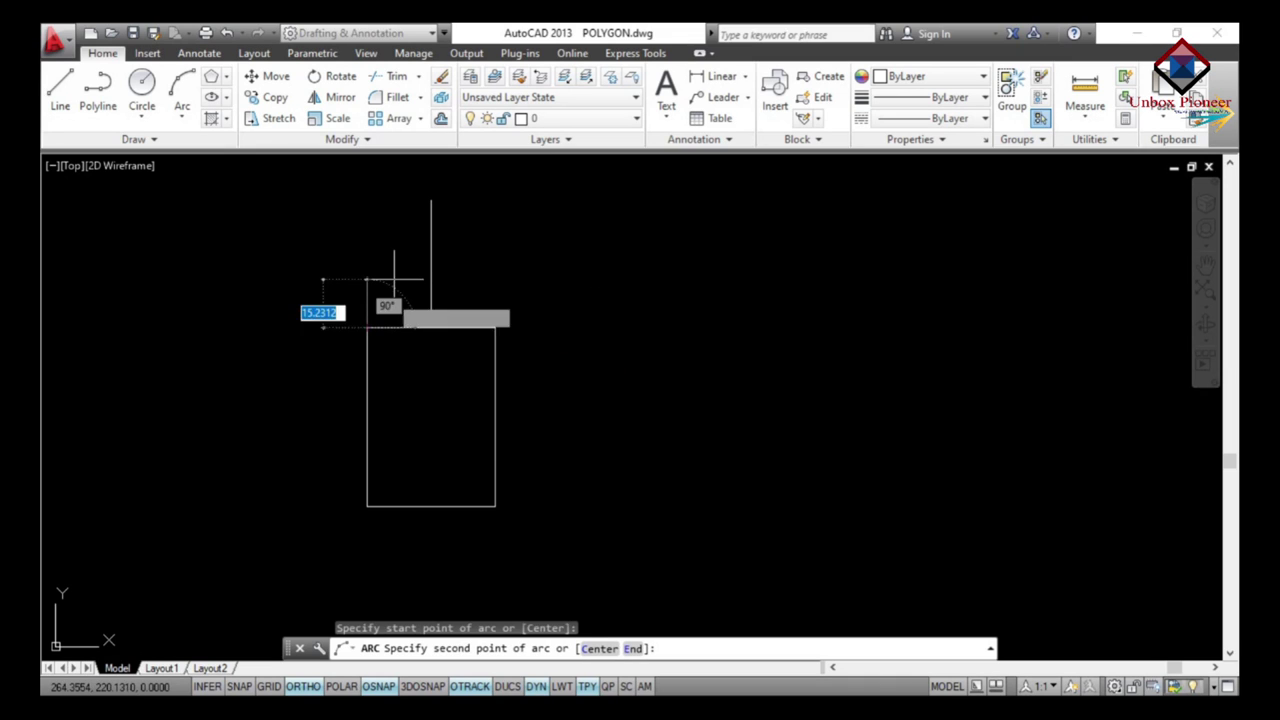
left_click(431, 201)
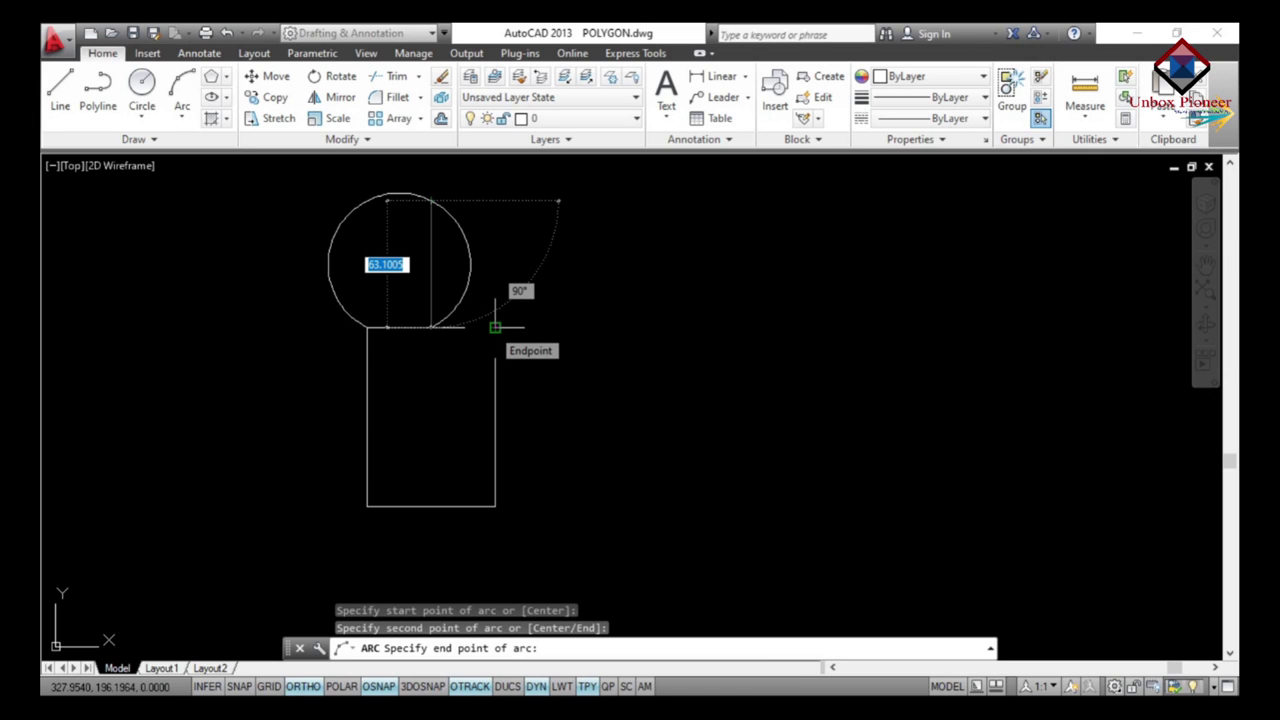
left_click(494, 327)
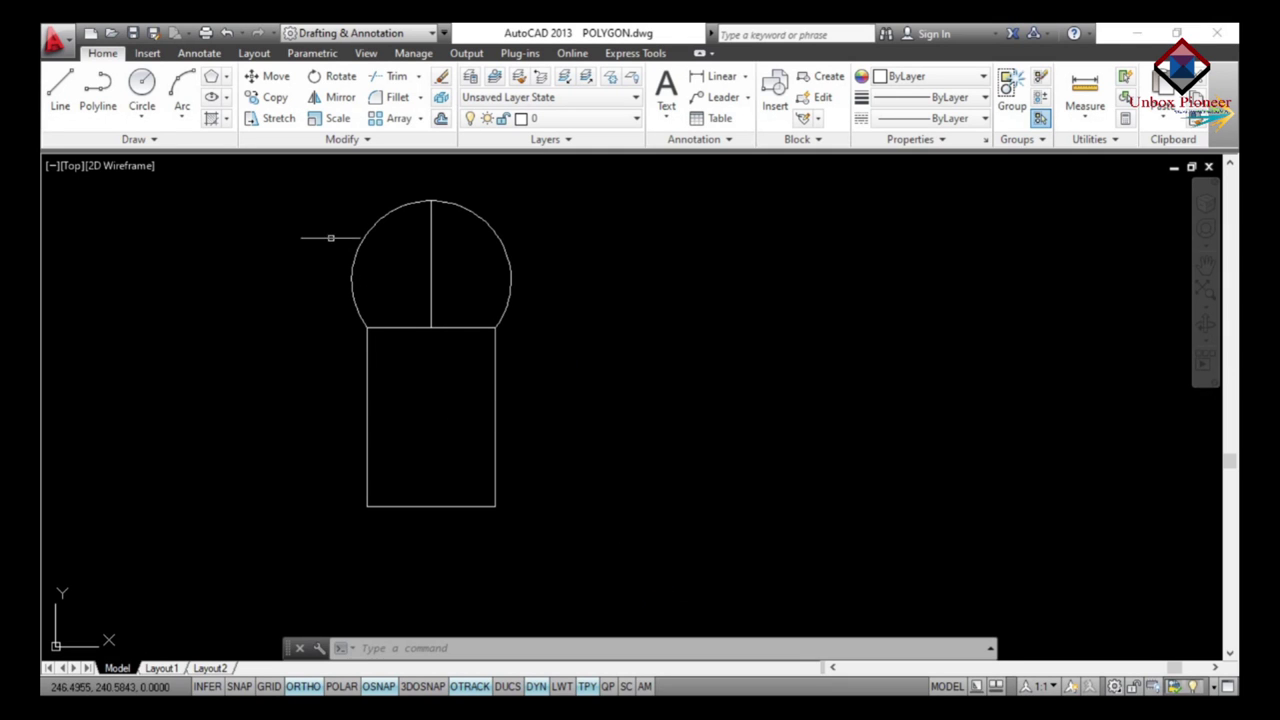
left_click(182, 118)
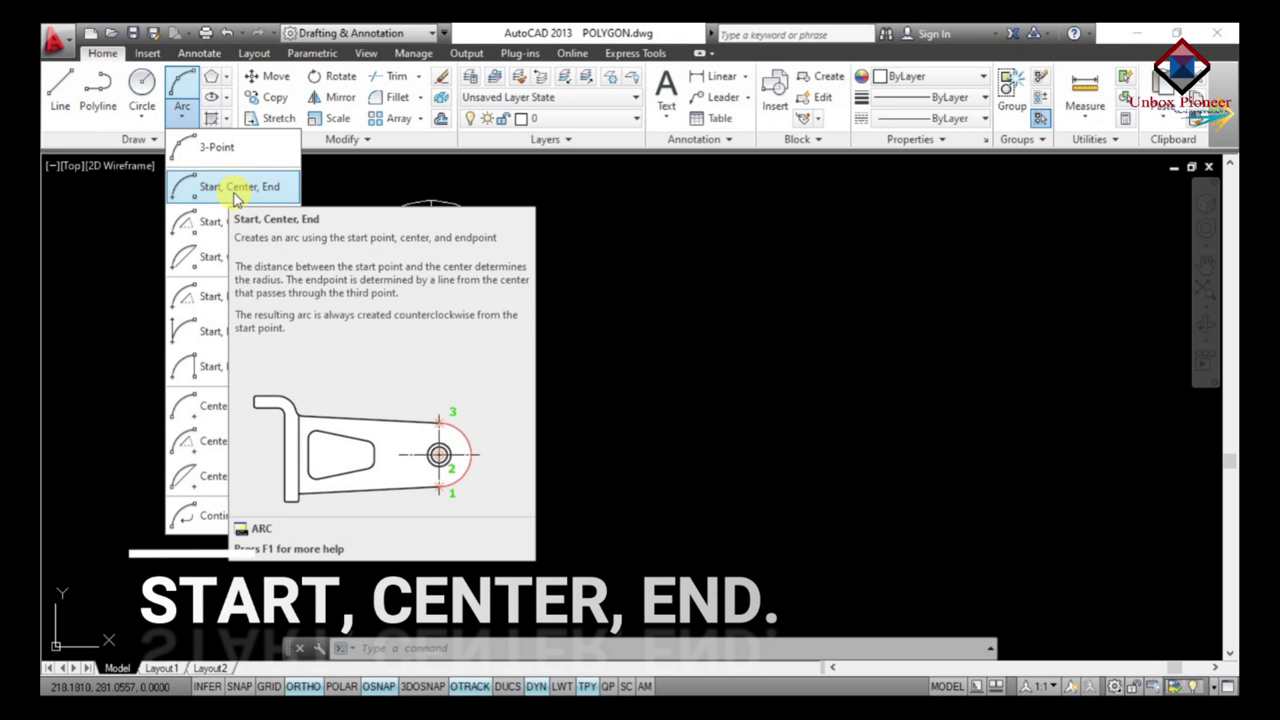
left_click(236, 190)
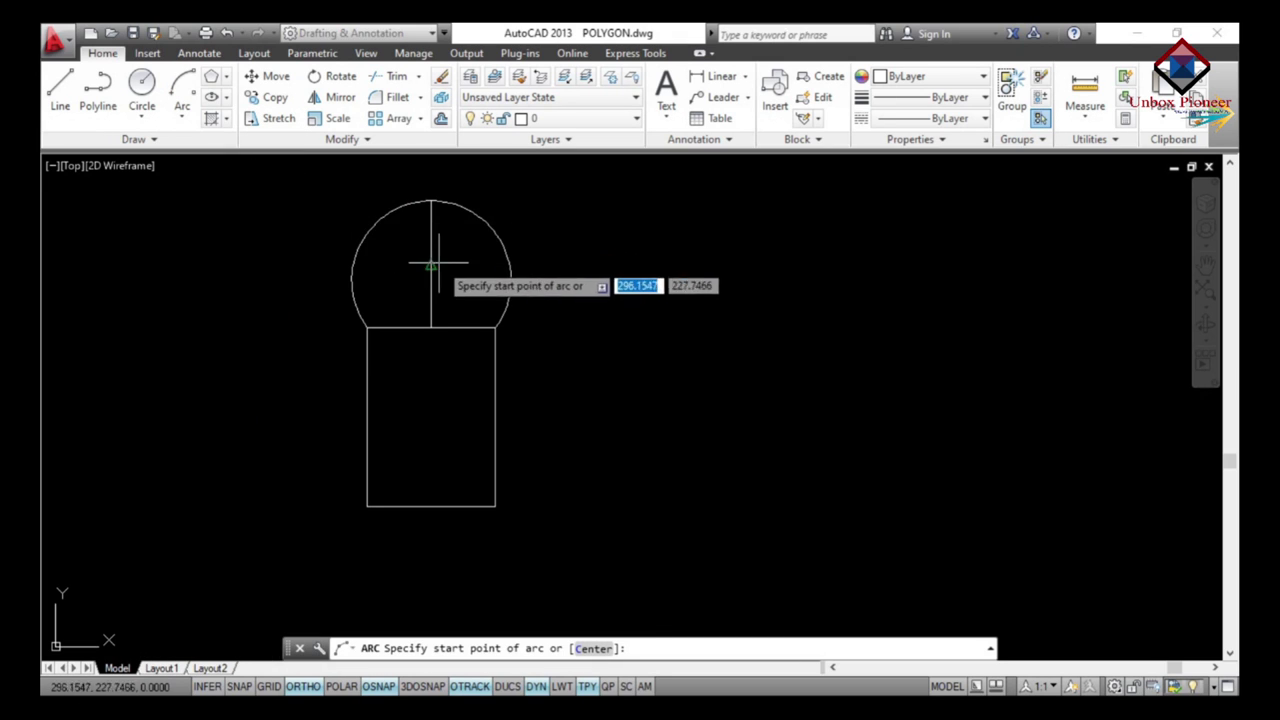
key("Escape")
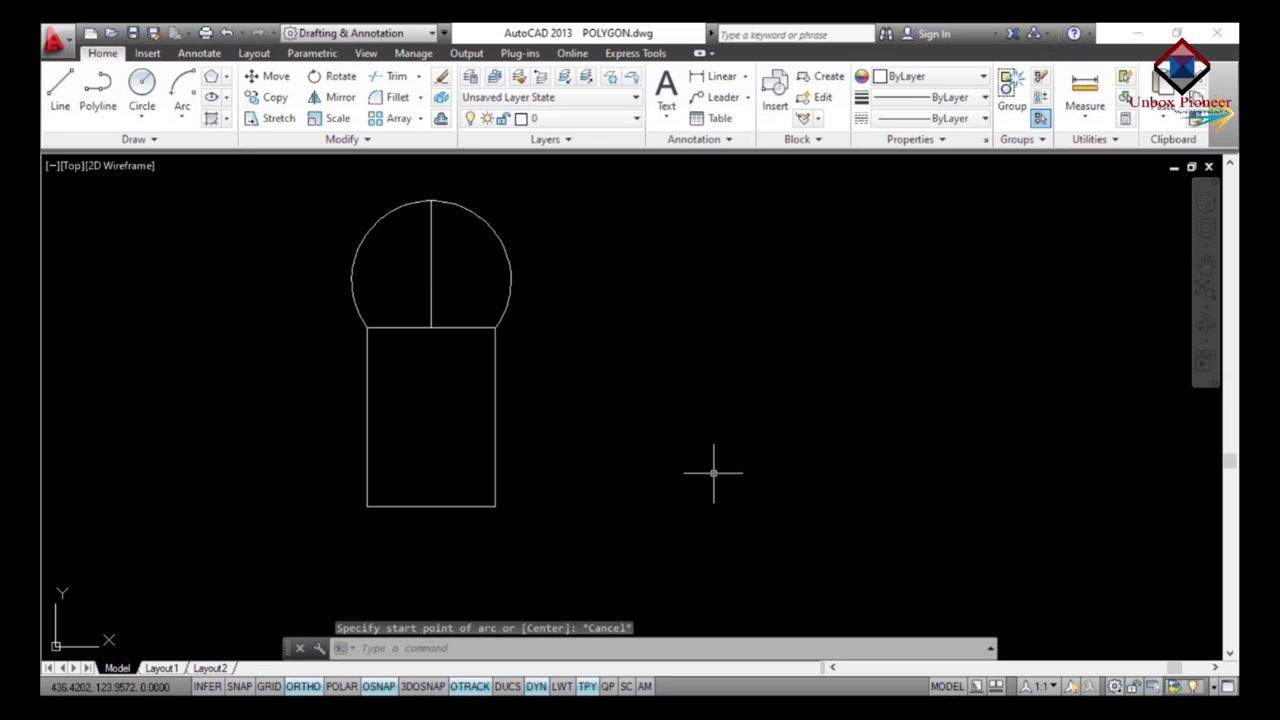
- Draw a horizontal line 100 units long in the empty area to the right of the rectangle
type("l")
key("Return")
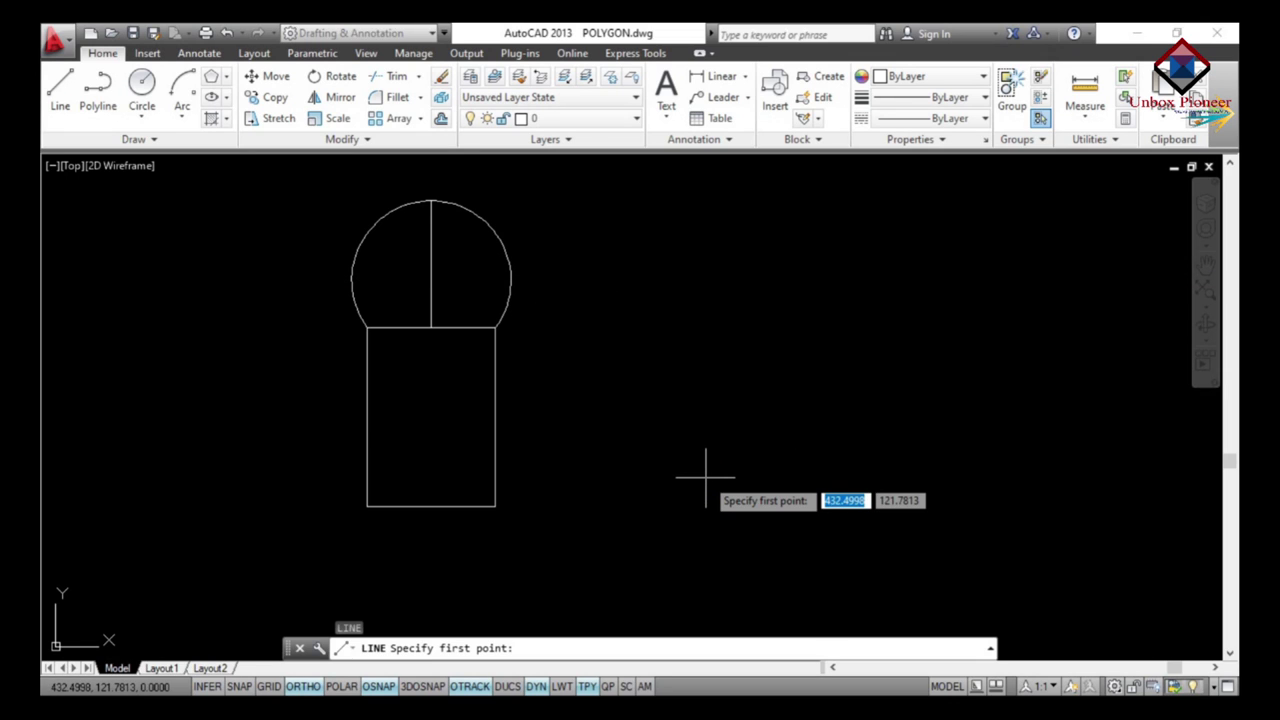
left_click(655, 458)
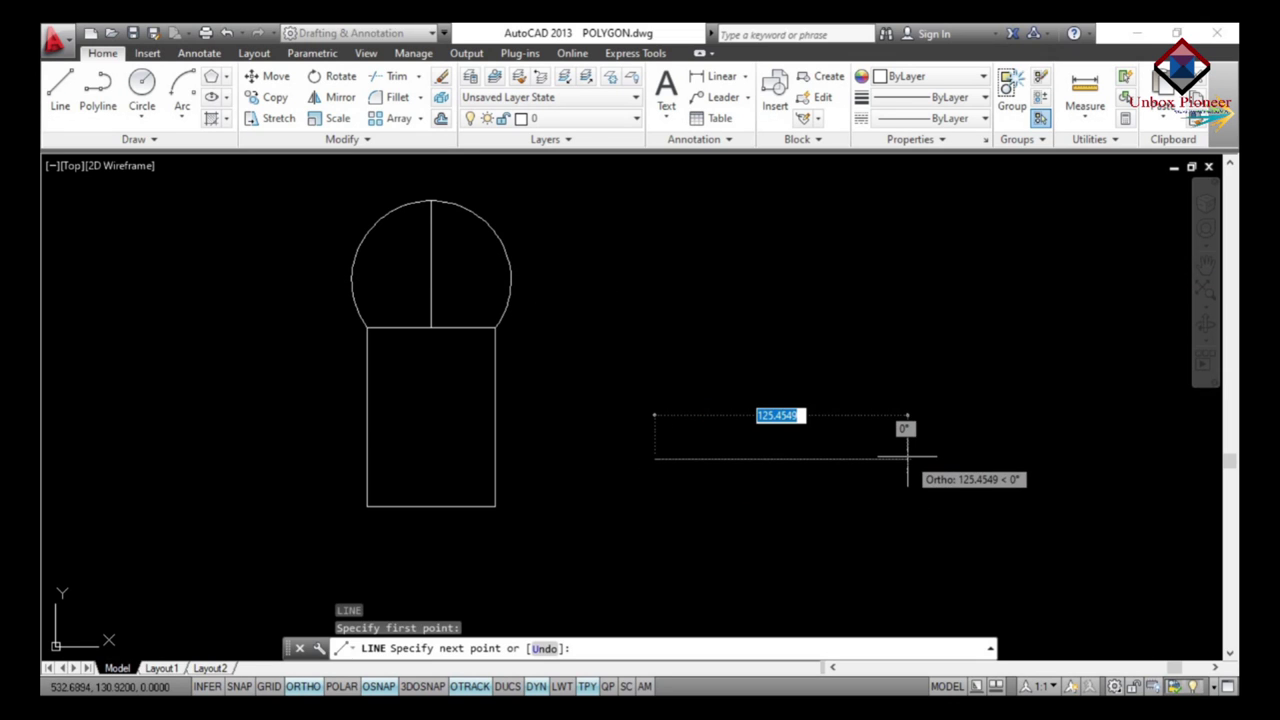
type("100")
key("Return")
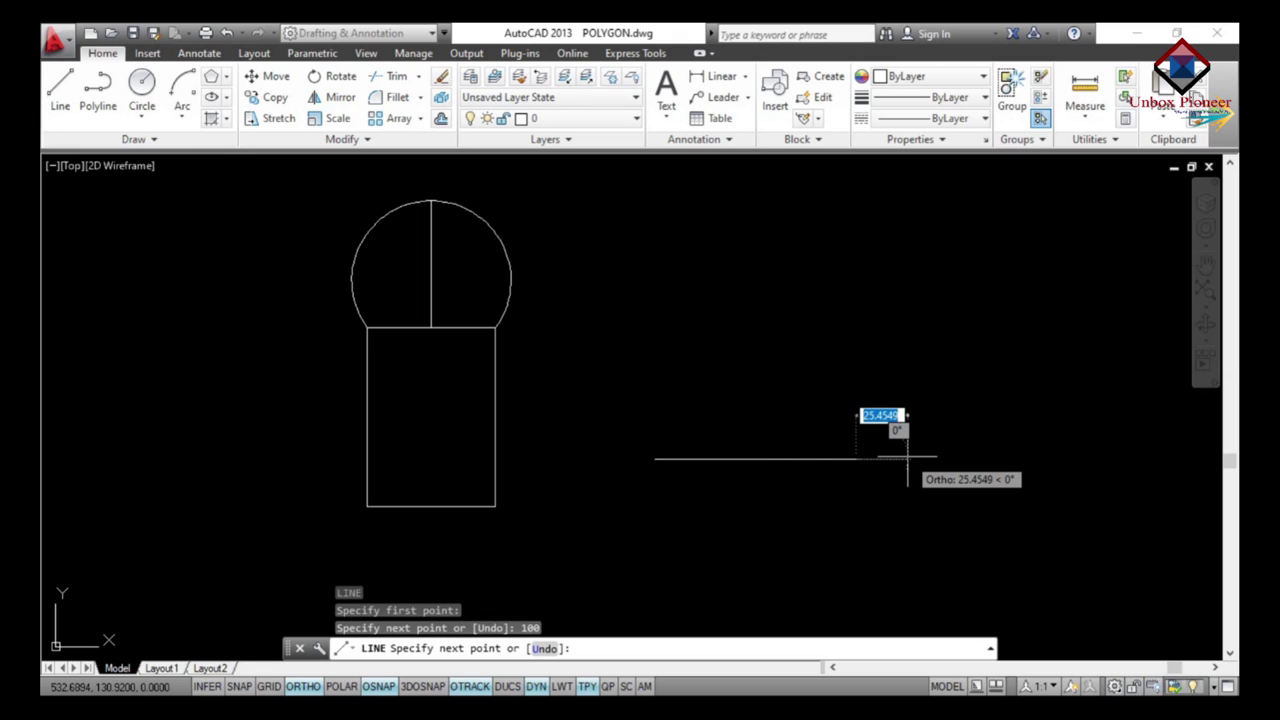
key("Escape")
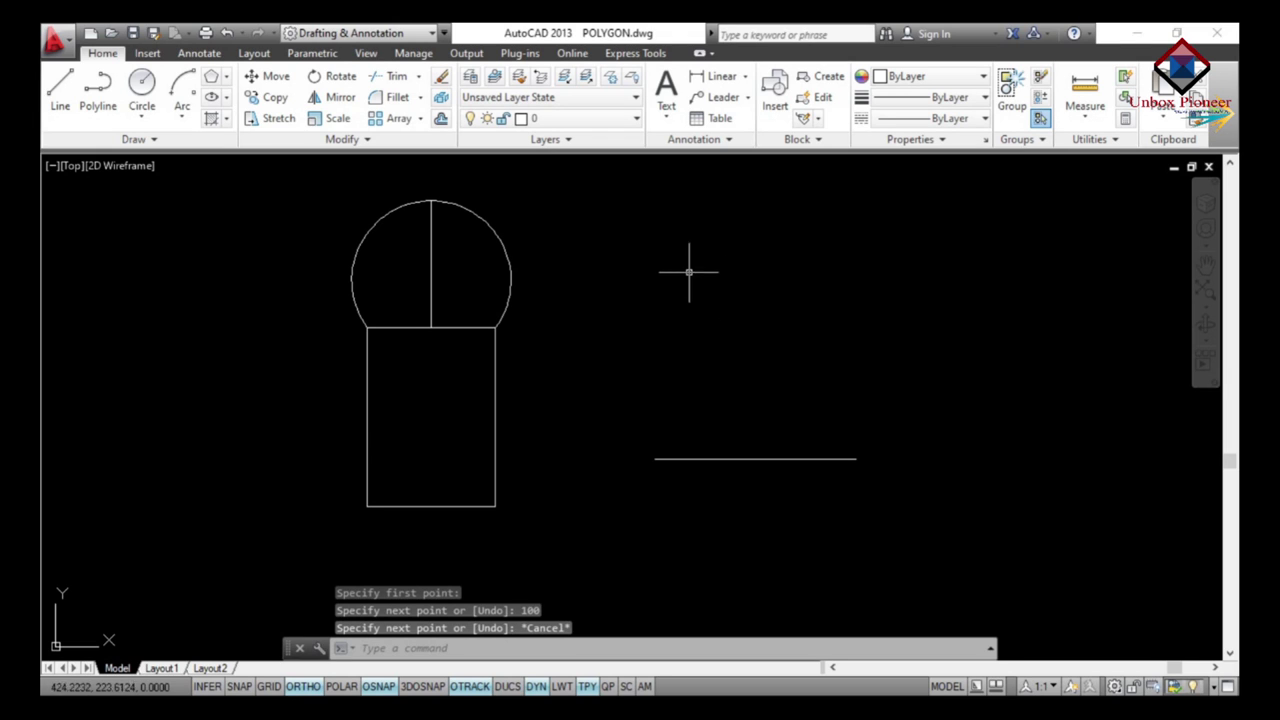
- Draw a Start, Center, End arc from the horizontal line's left endpoint, centred on its midpoint, to its right endpoint
left_click(182, 116)
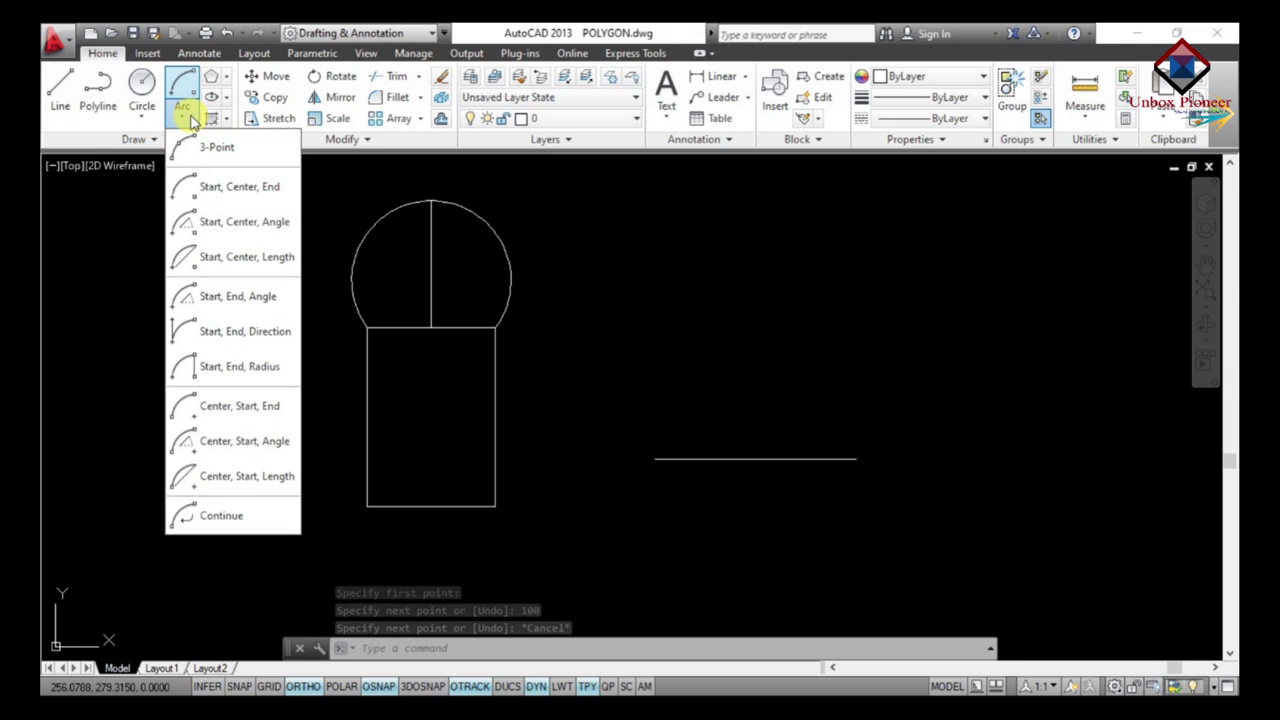
left_click(251, 186)
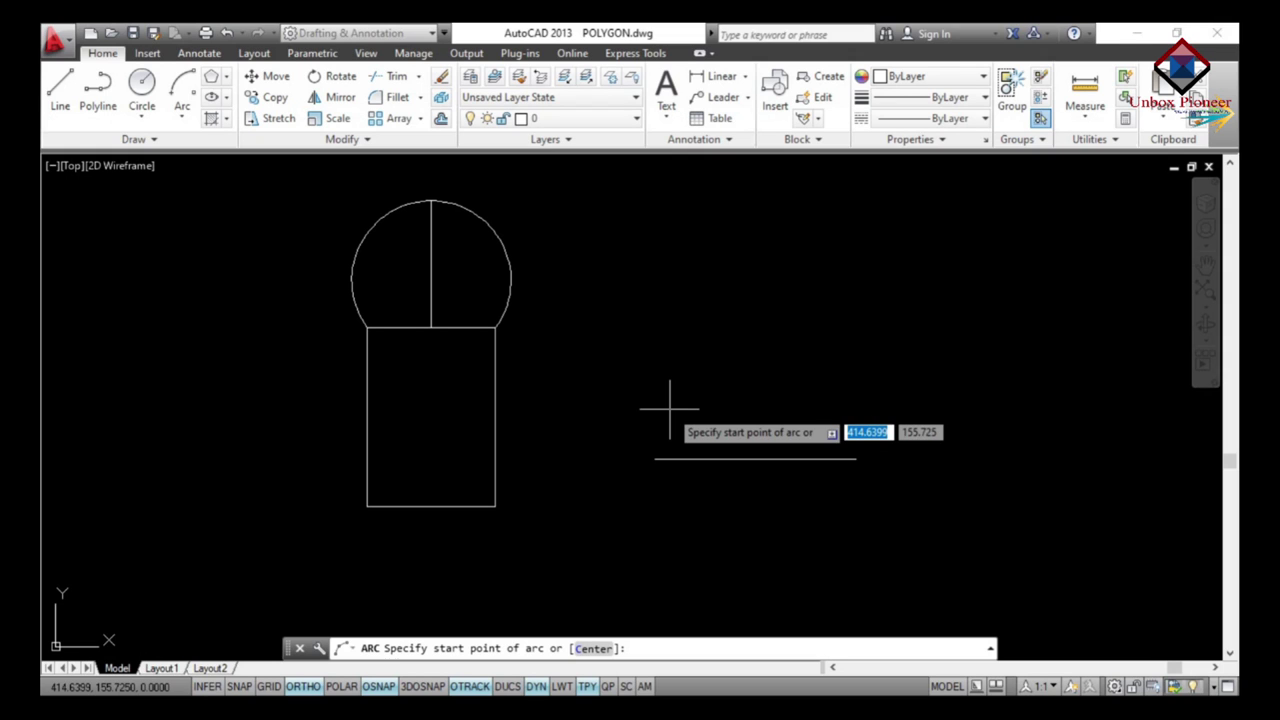
left_click(655, 459)
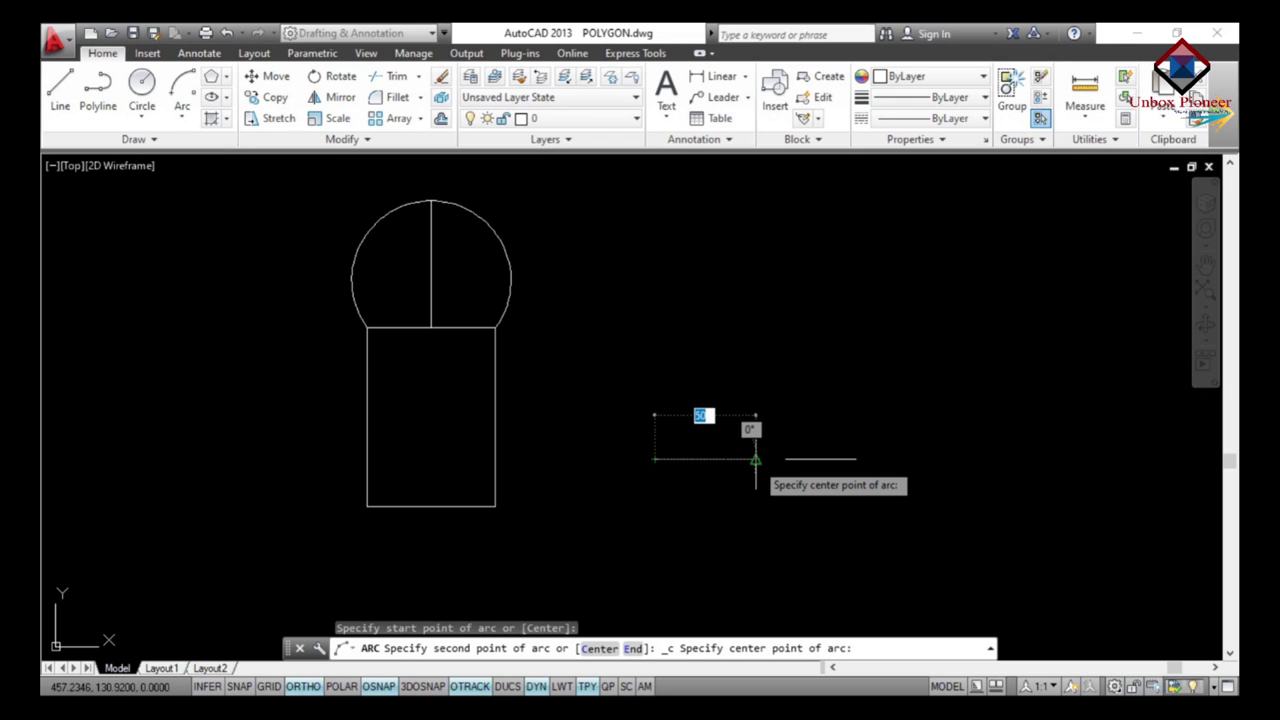
left_click(755, 459)
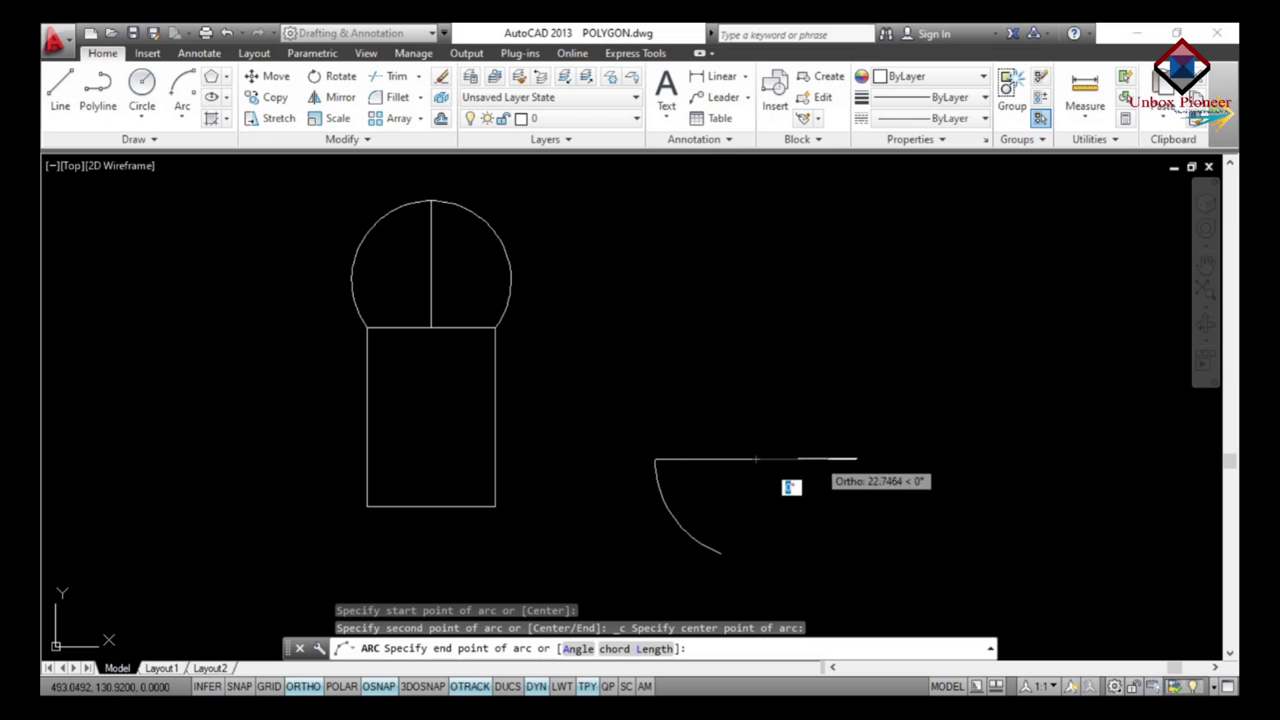
left_click(856, 459)
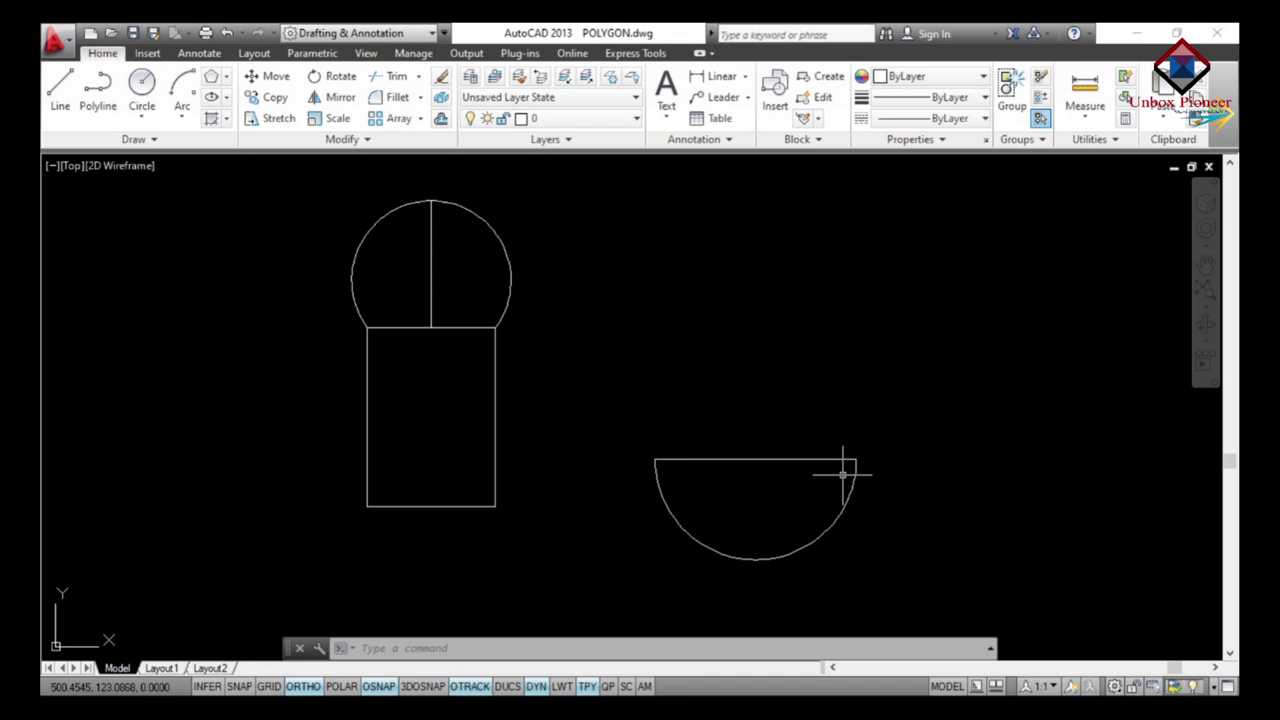
- Undo the Start, Center, End arc below the horizontal line and keep Ortho mode on
key("F8")
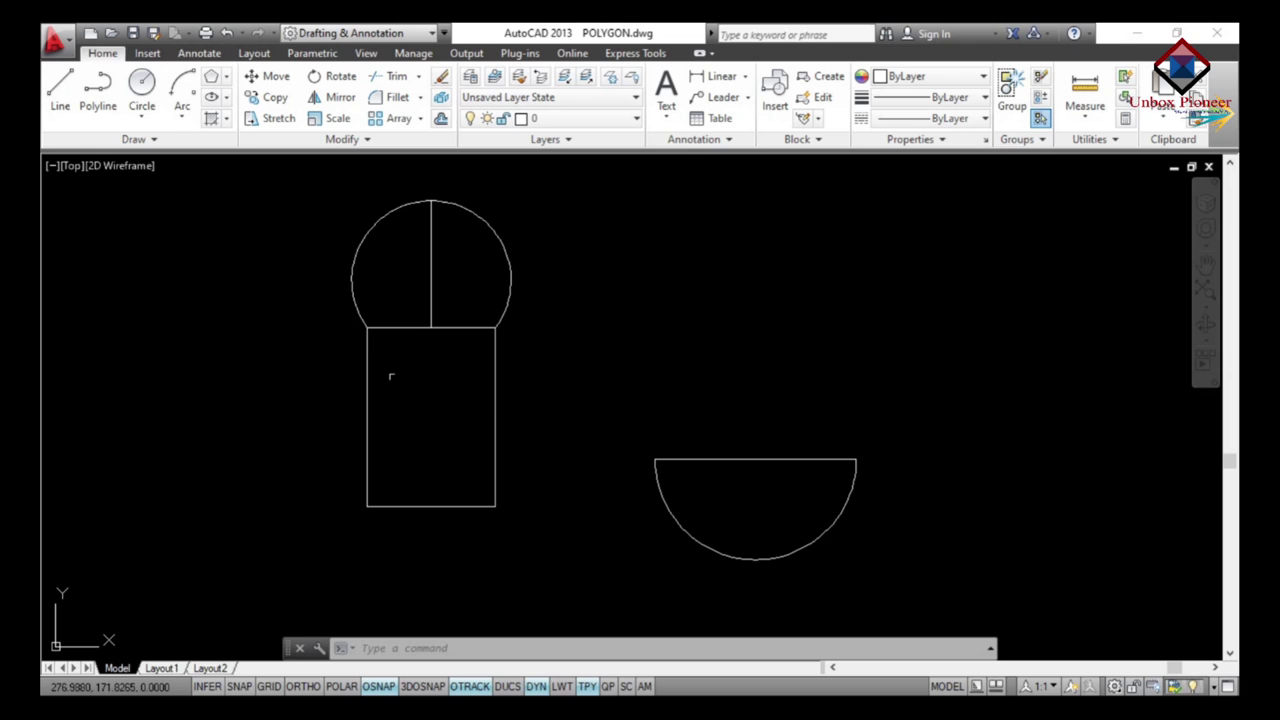
left_click(182, 112)
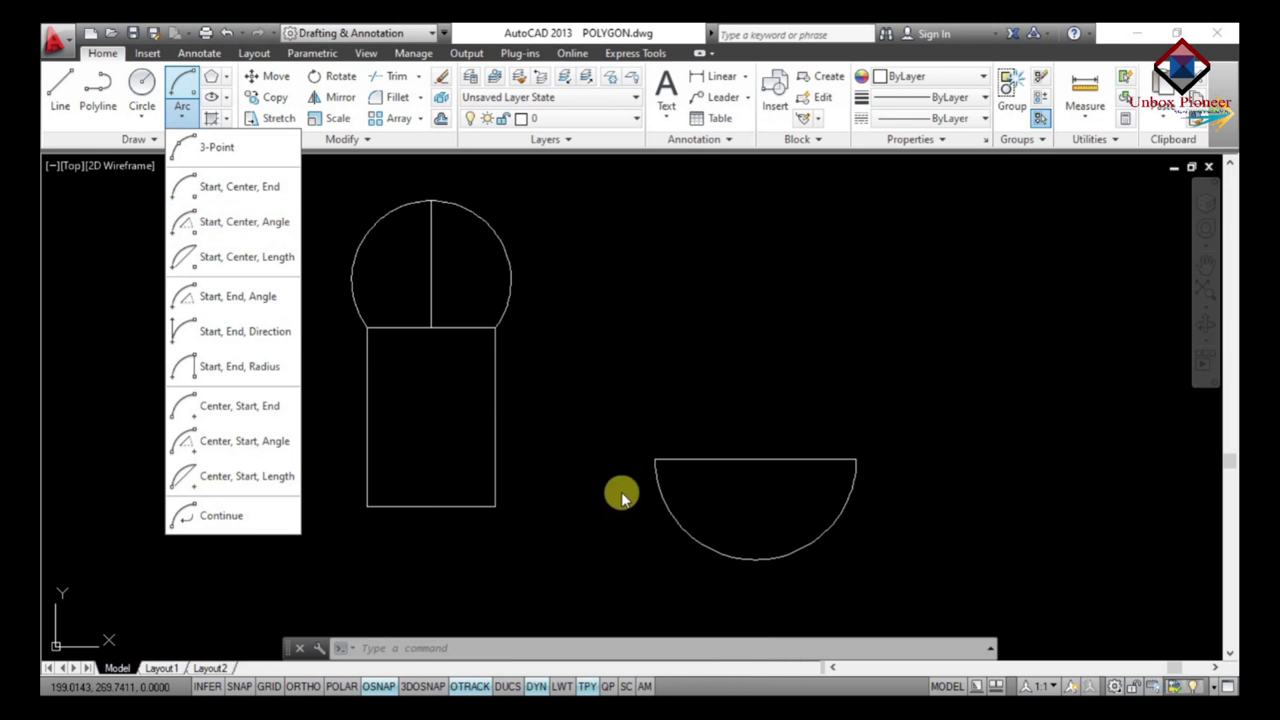
key("F8")
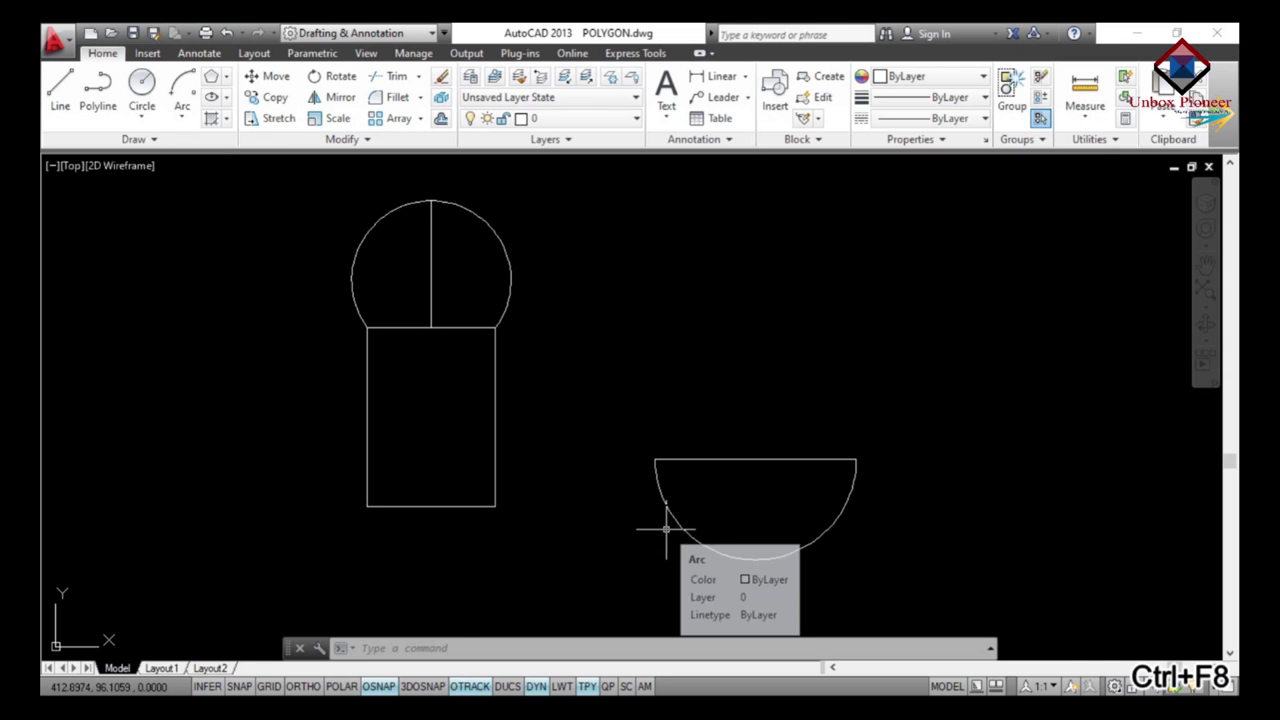
key("ctrl+z")
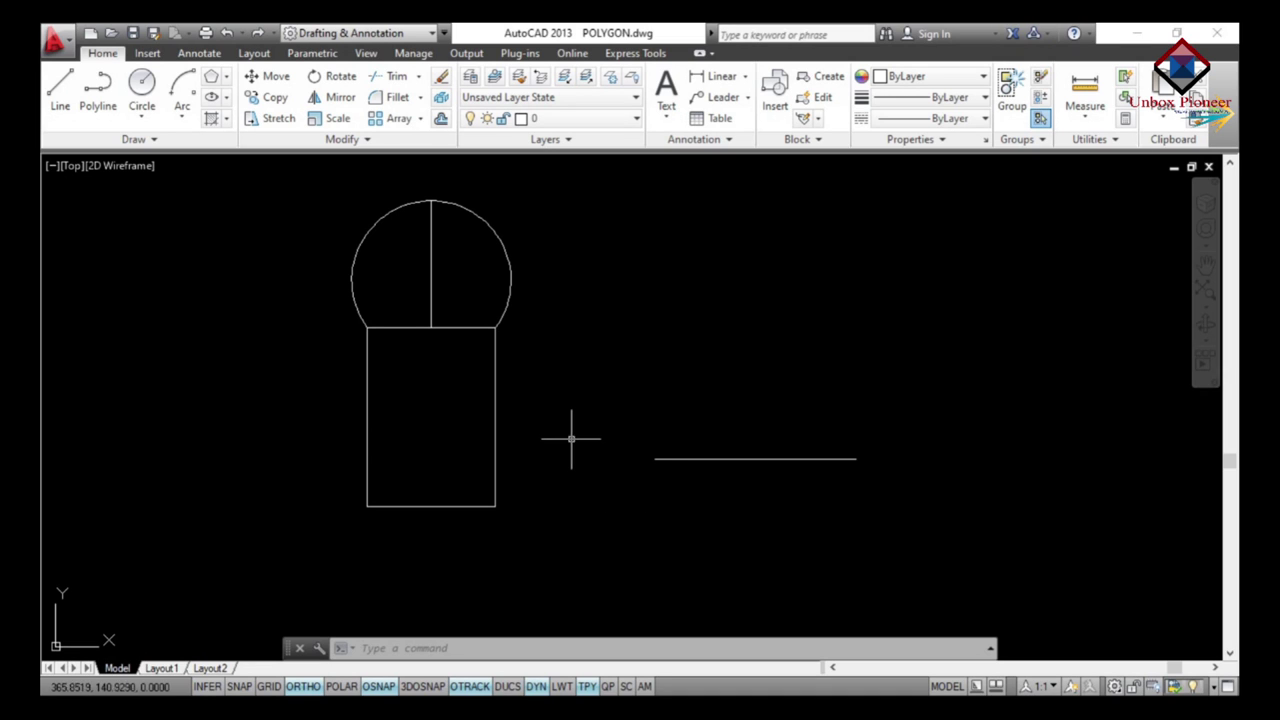
- Draw a Start, Center, Angle arc from the horizontal line's left endpoint, centred on its midpoint, with a 90° included angle
left_click(177, 120)
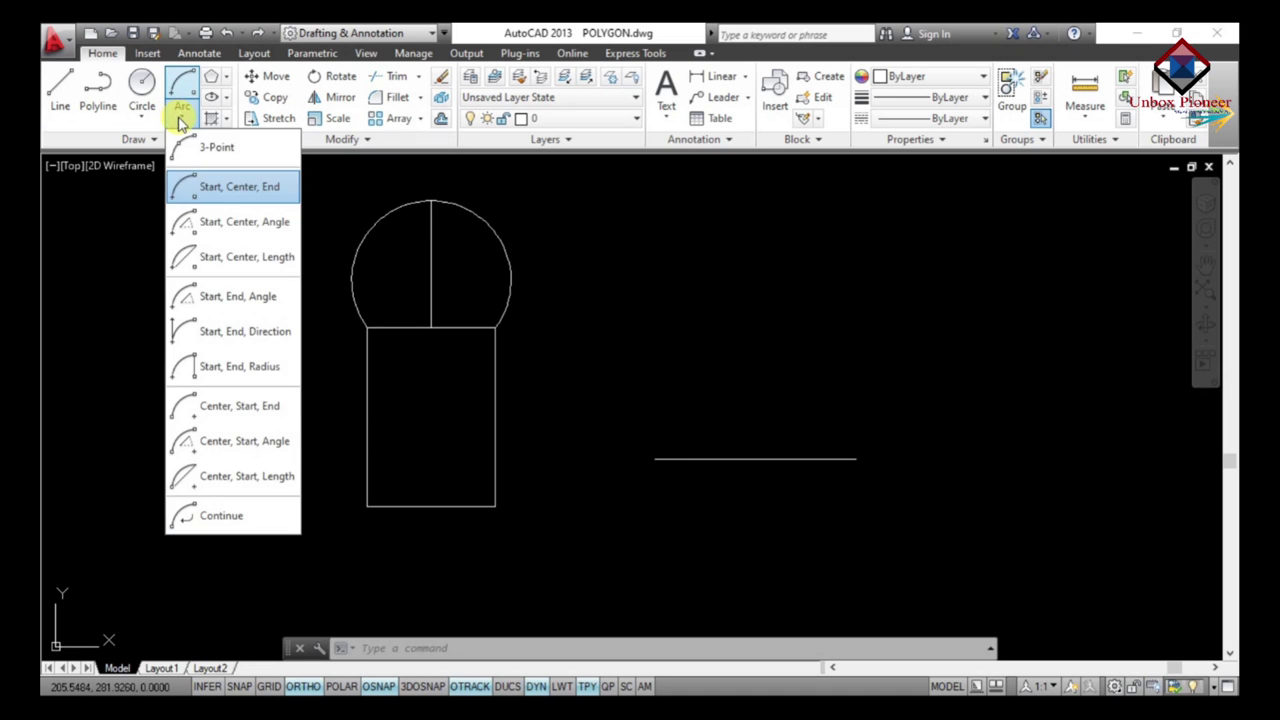
left_click(239, 230)
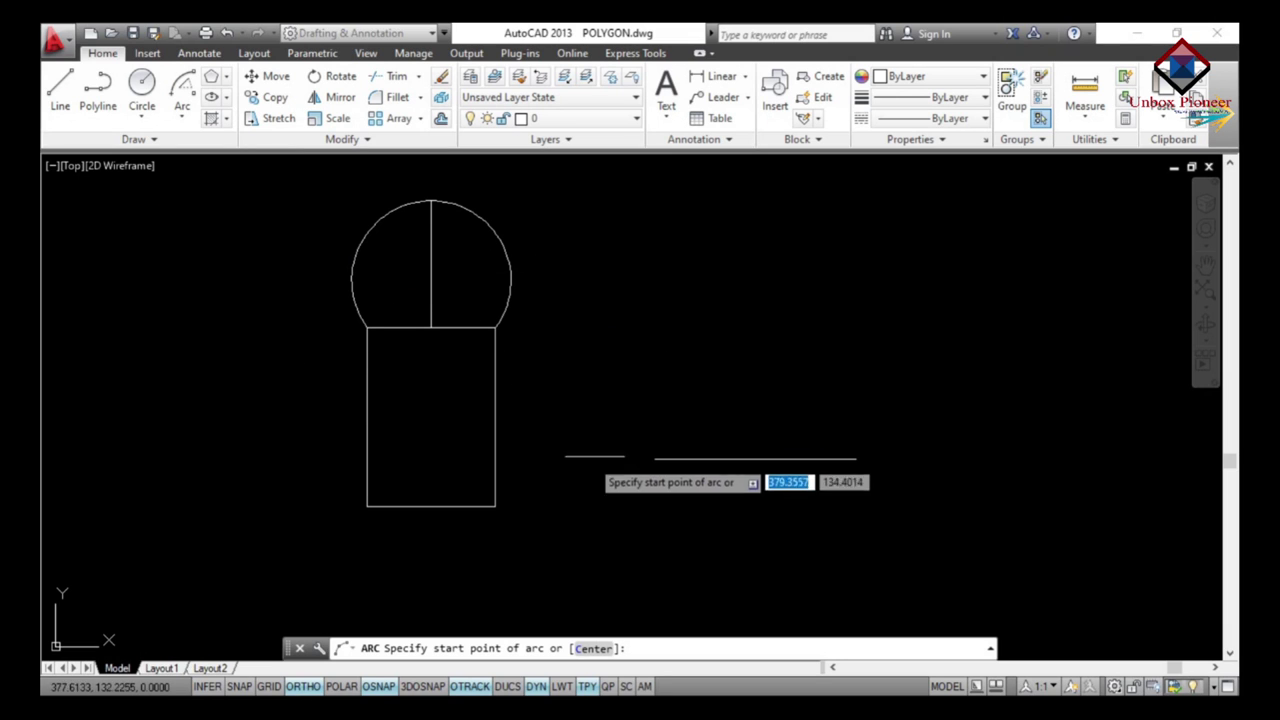
left_click(654, 460)
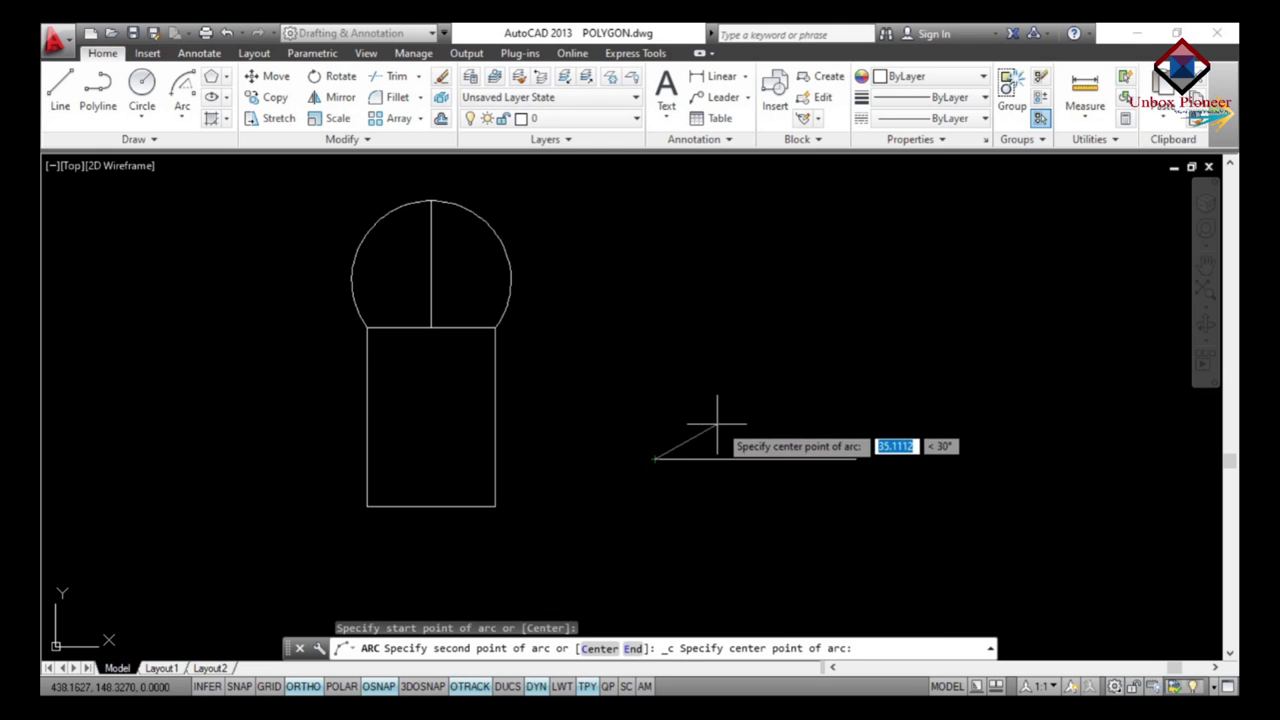
left_click(755, 460)
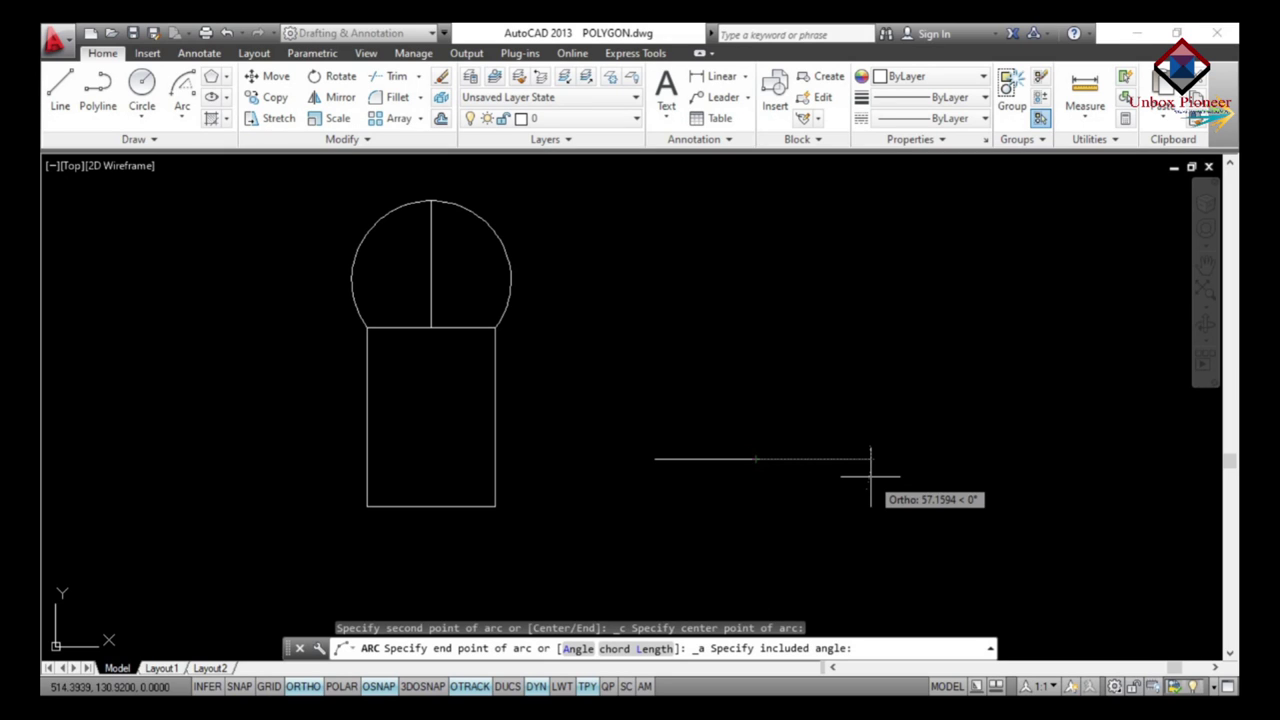
left_click(814, 366)
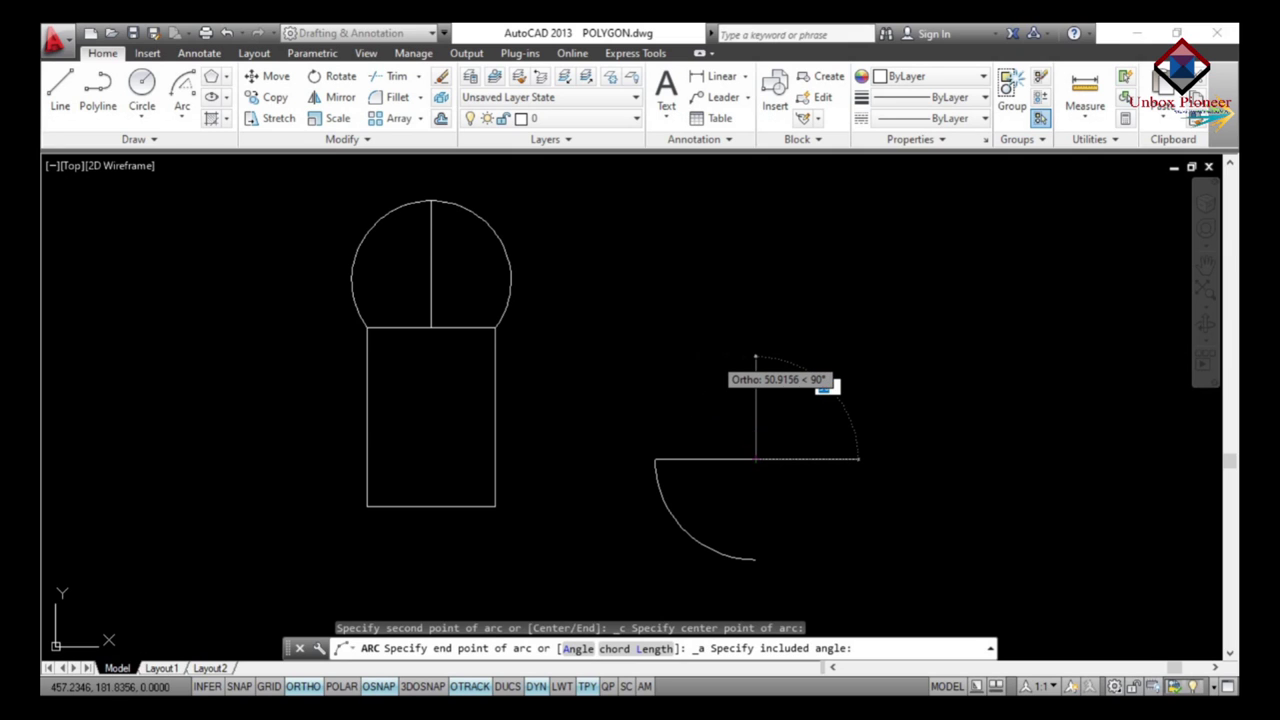
type("9")
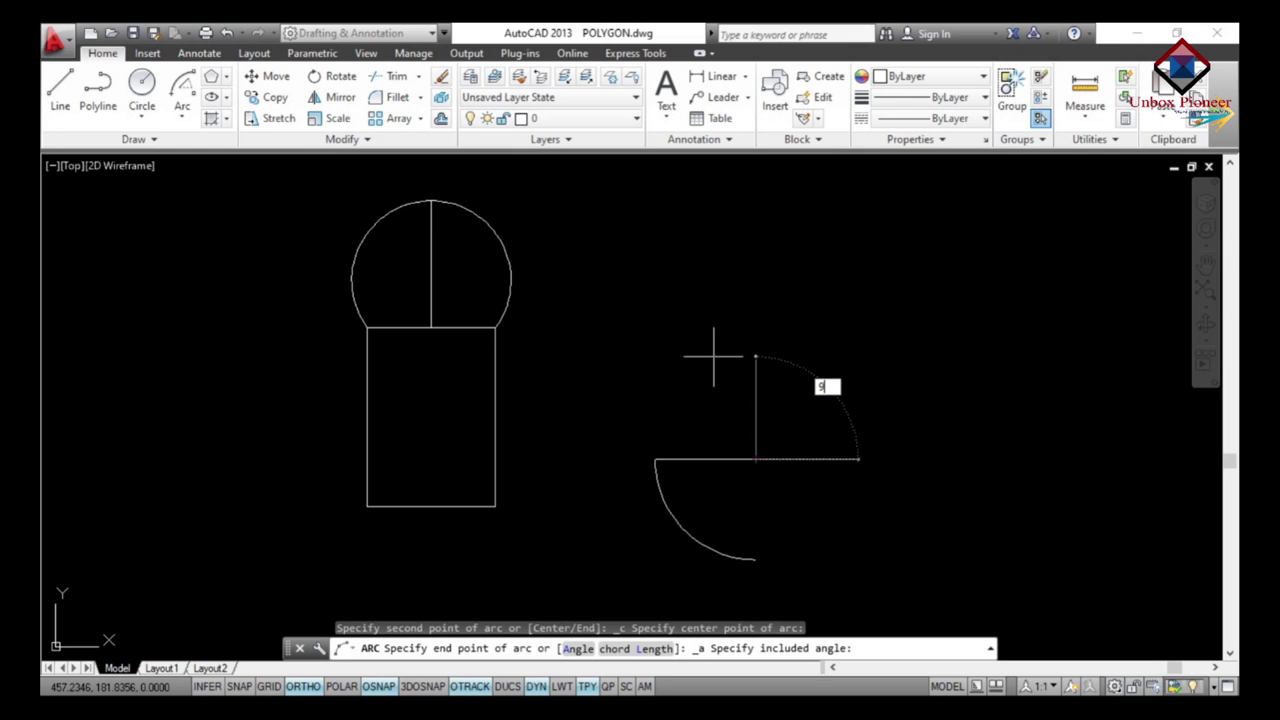
type("0")
key("Return")
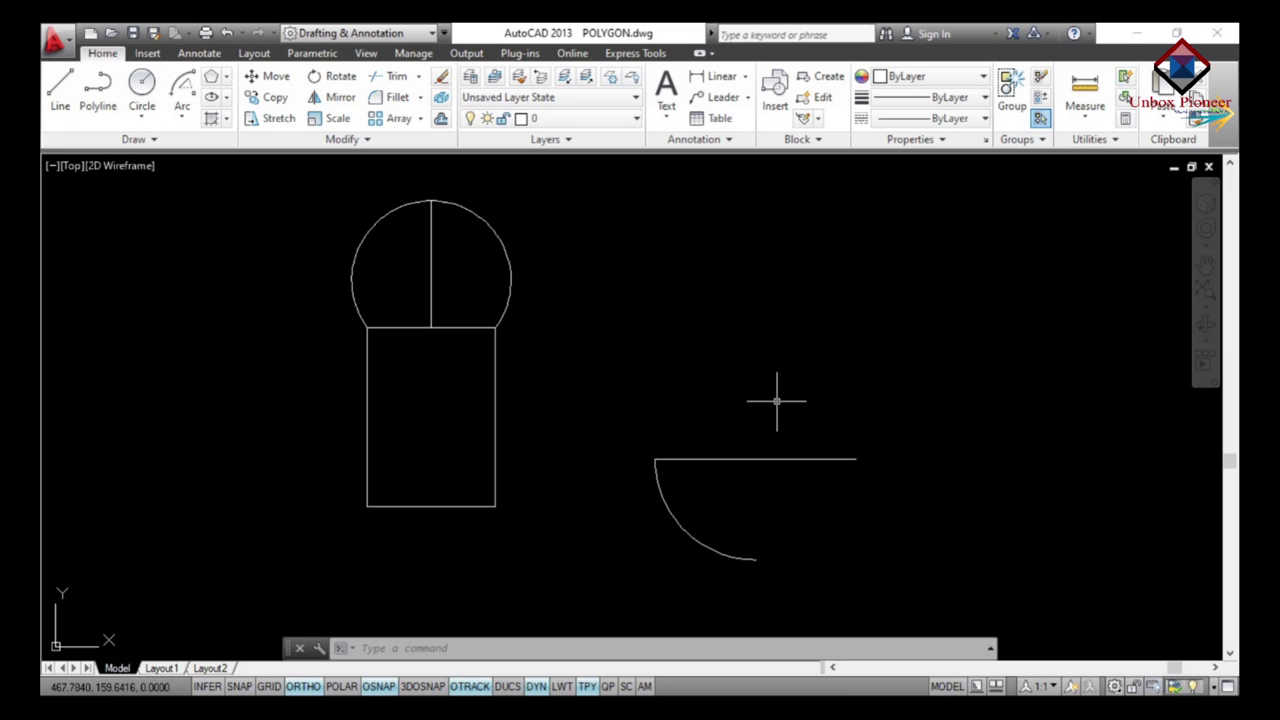
- Undo that arc and draw a 90° Start, Center, Angle arc from the horizontal line's right endpoint, centred on its midpoint
key("ctrl+z")
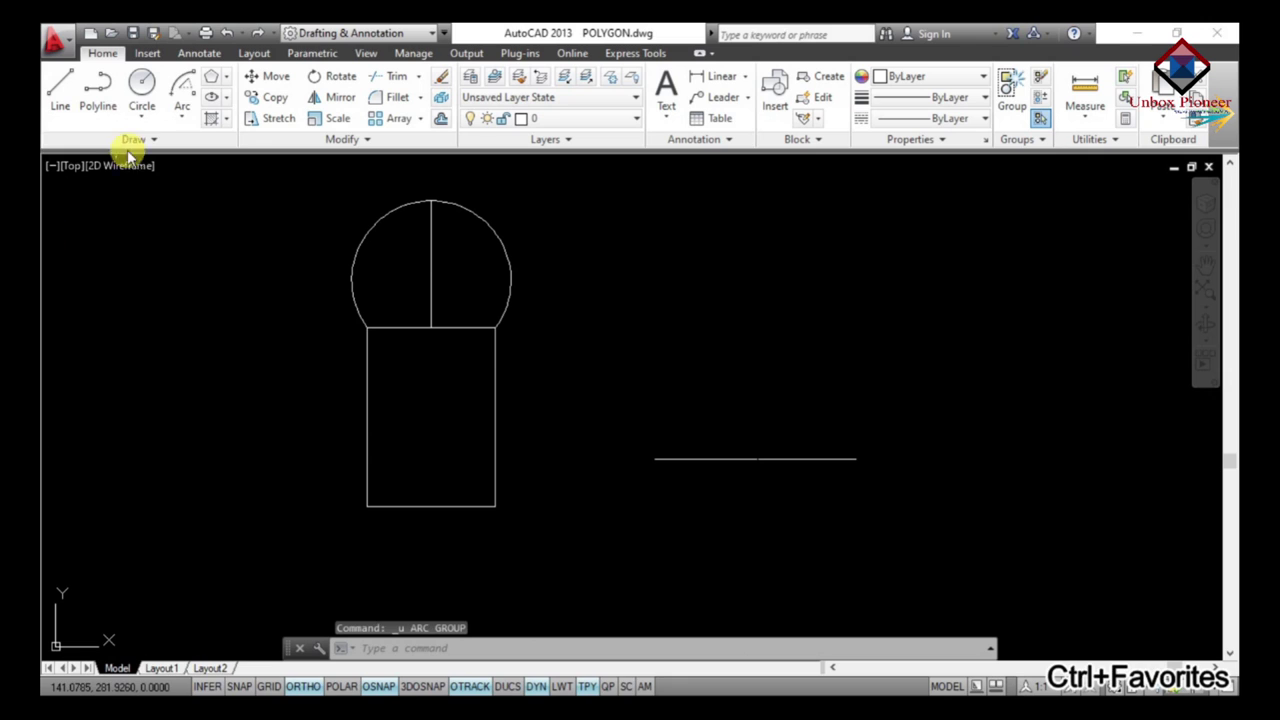
left_click(178, 113)
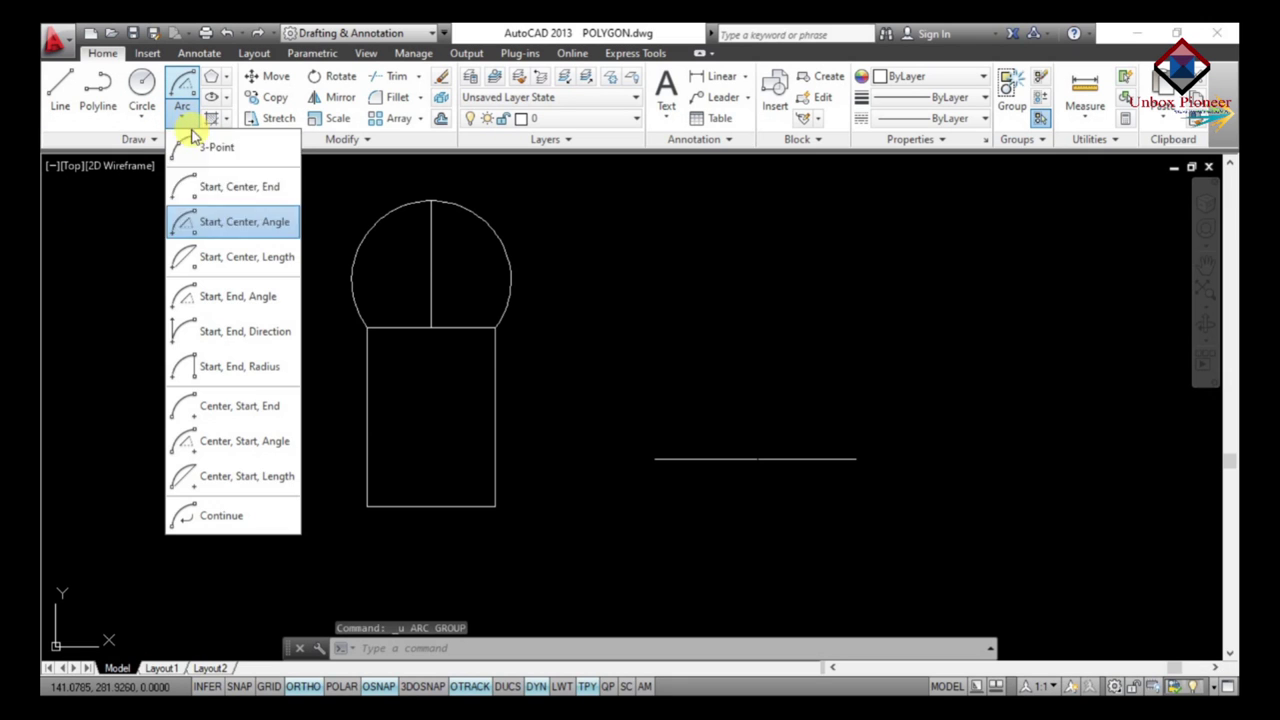
left_click(214, 223)
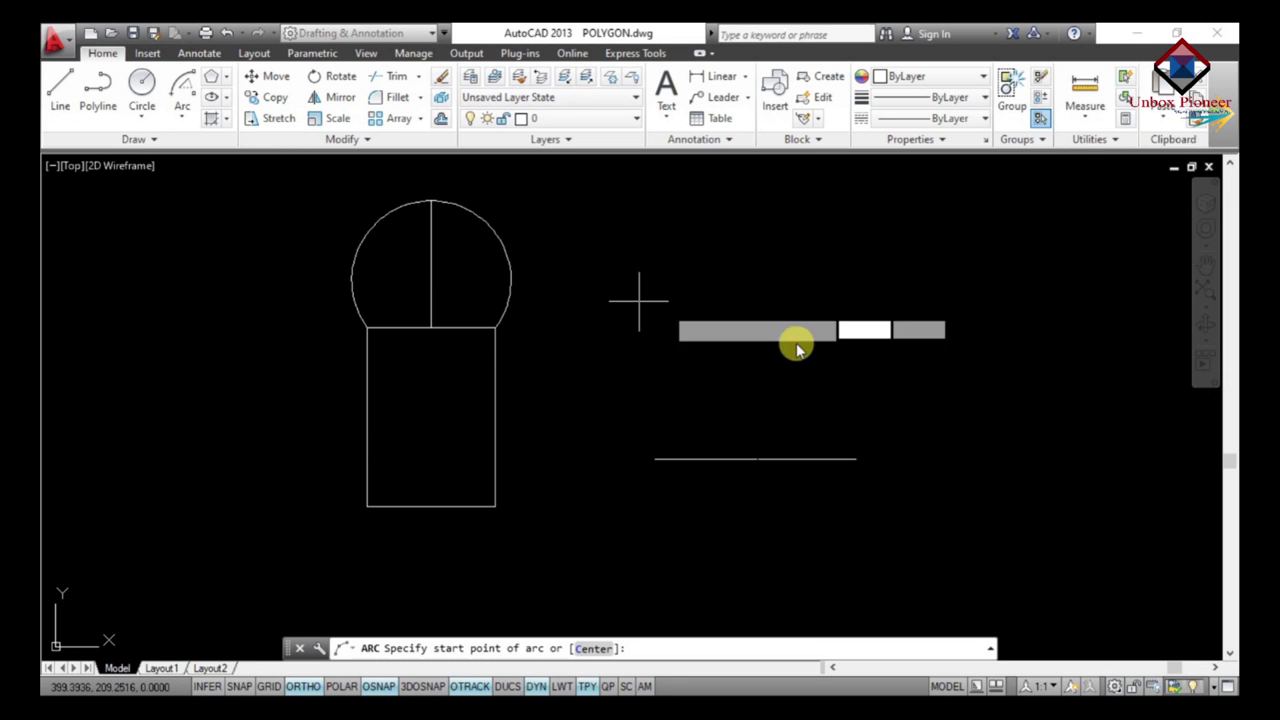
left_click(856, 459)
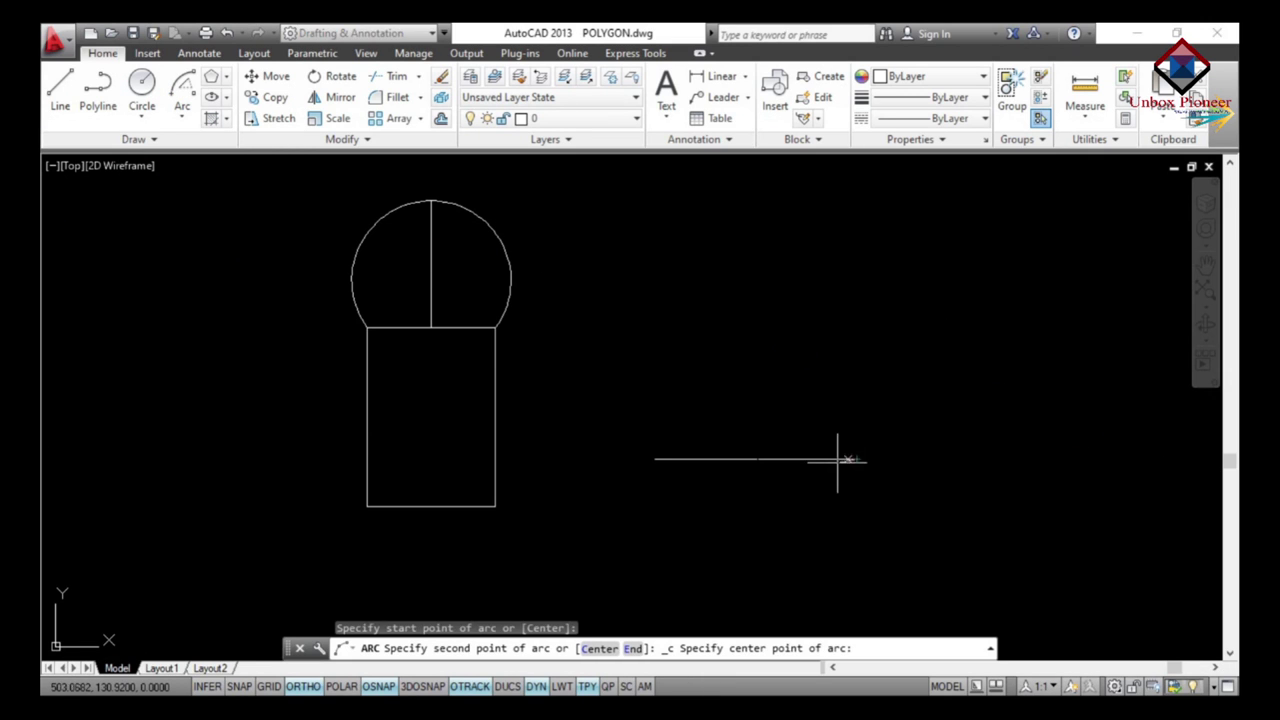
left_click(755, 459)
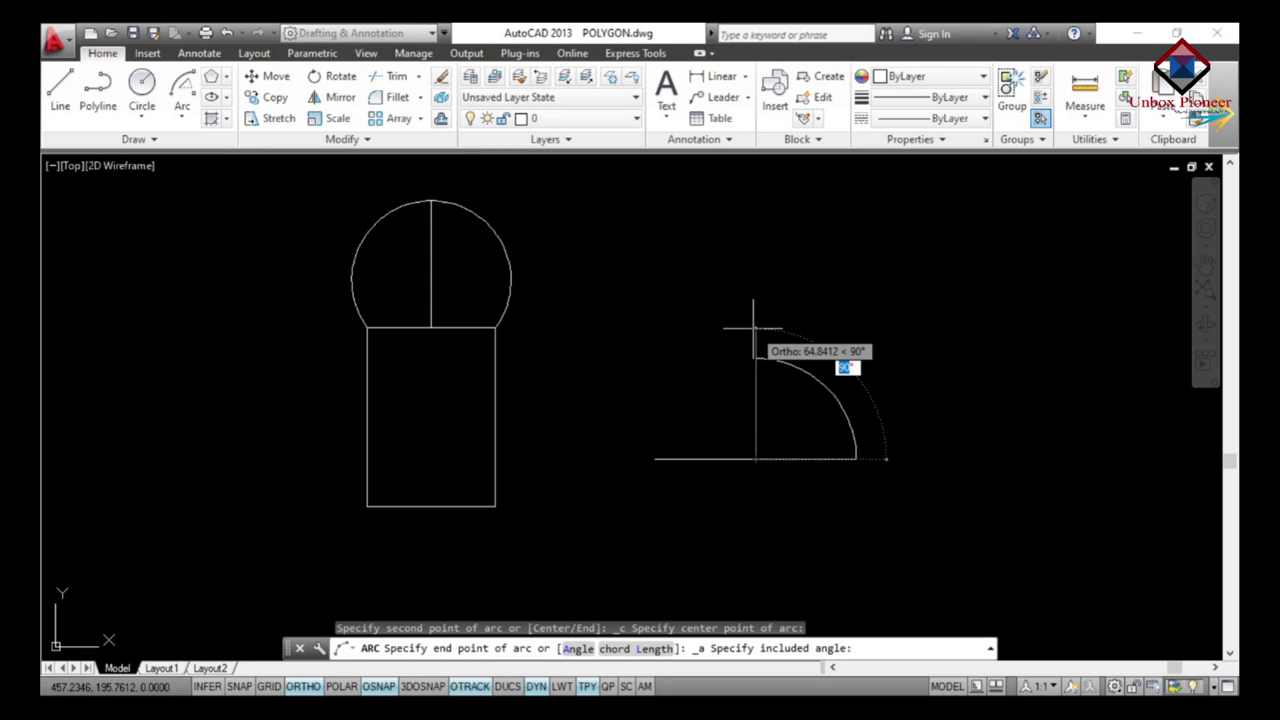
type("90")
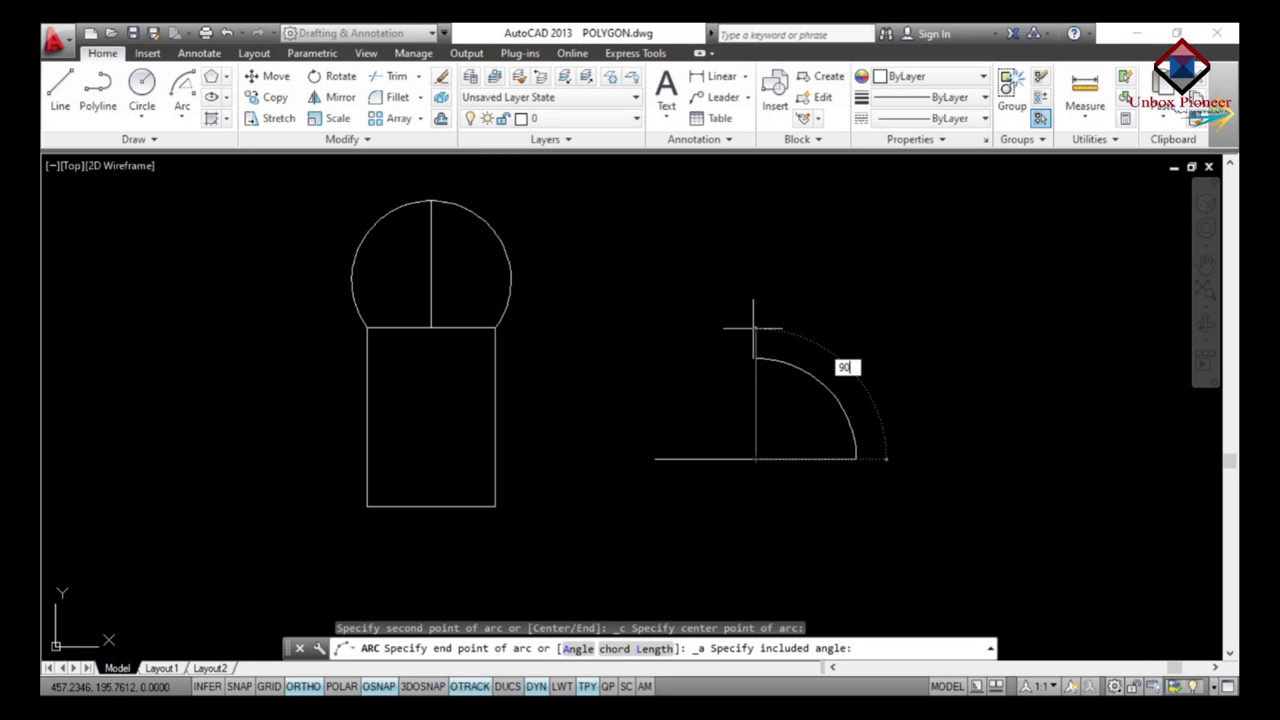
key("Return")
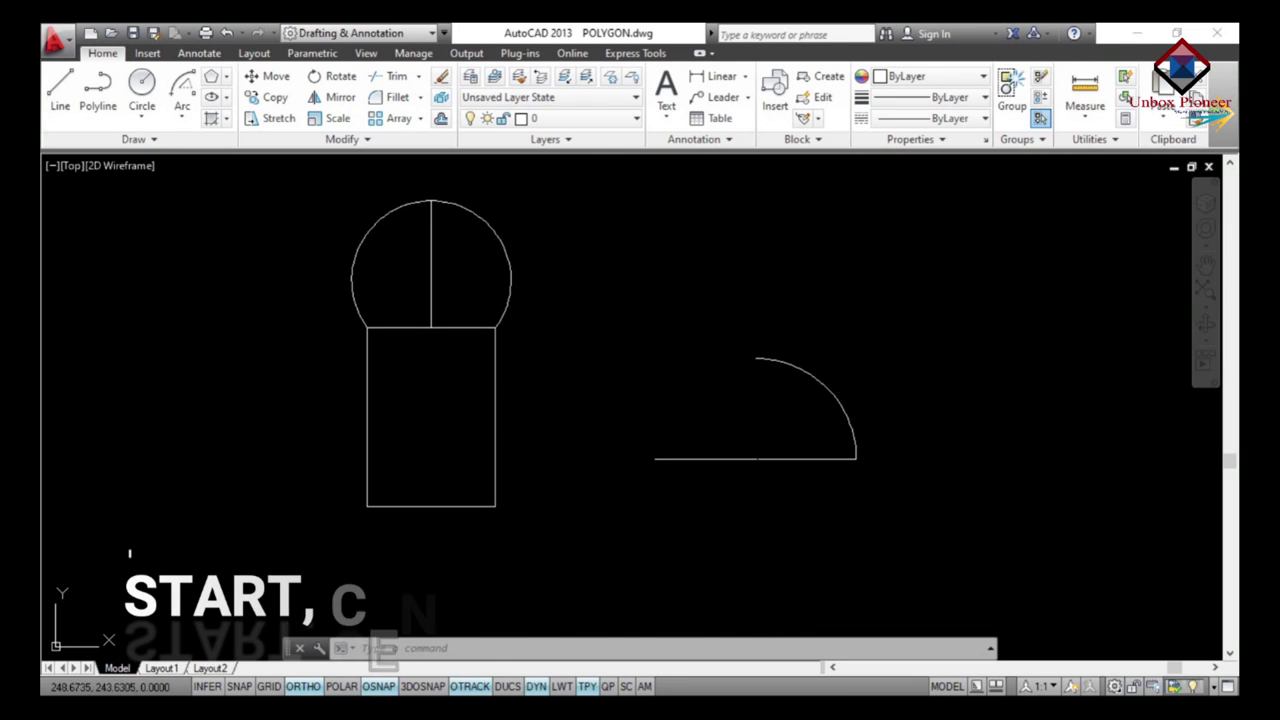
- Undo the 90° arc above the horizontal line
left_click(182, 118)
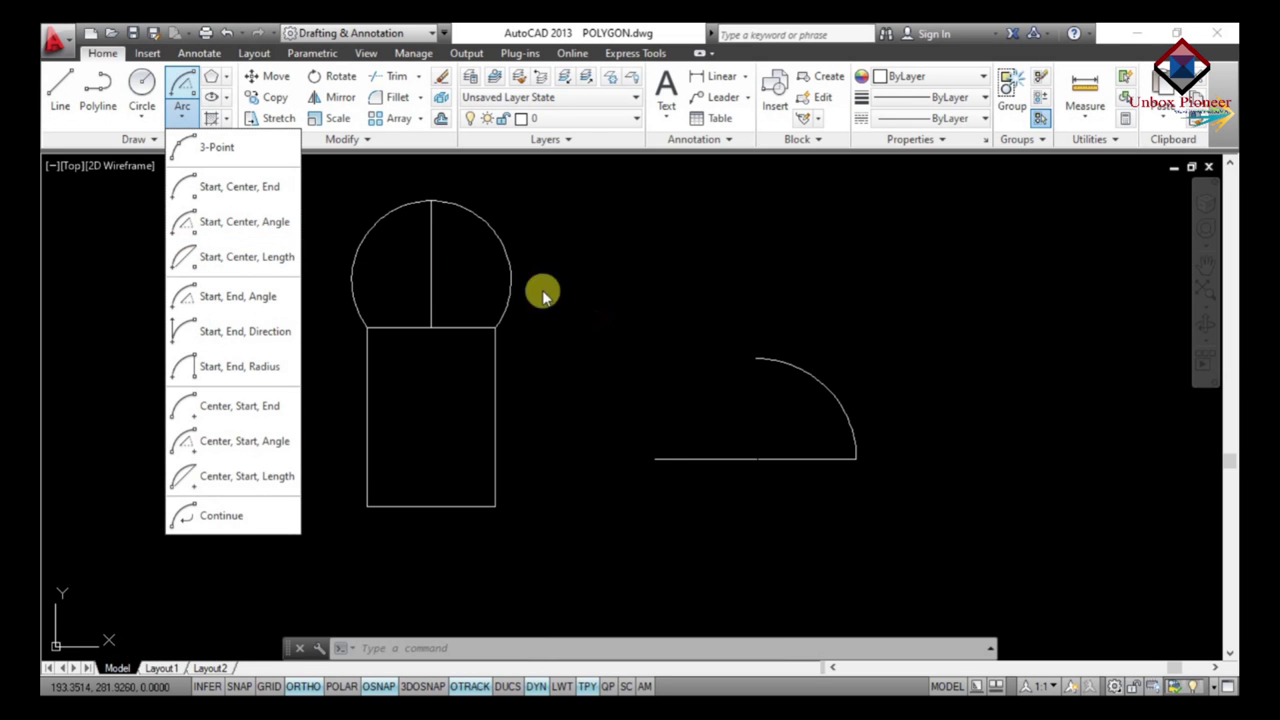
key("ctrl+F8")
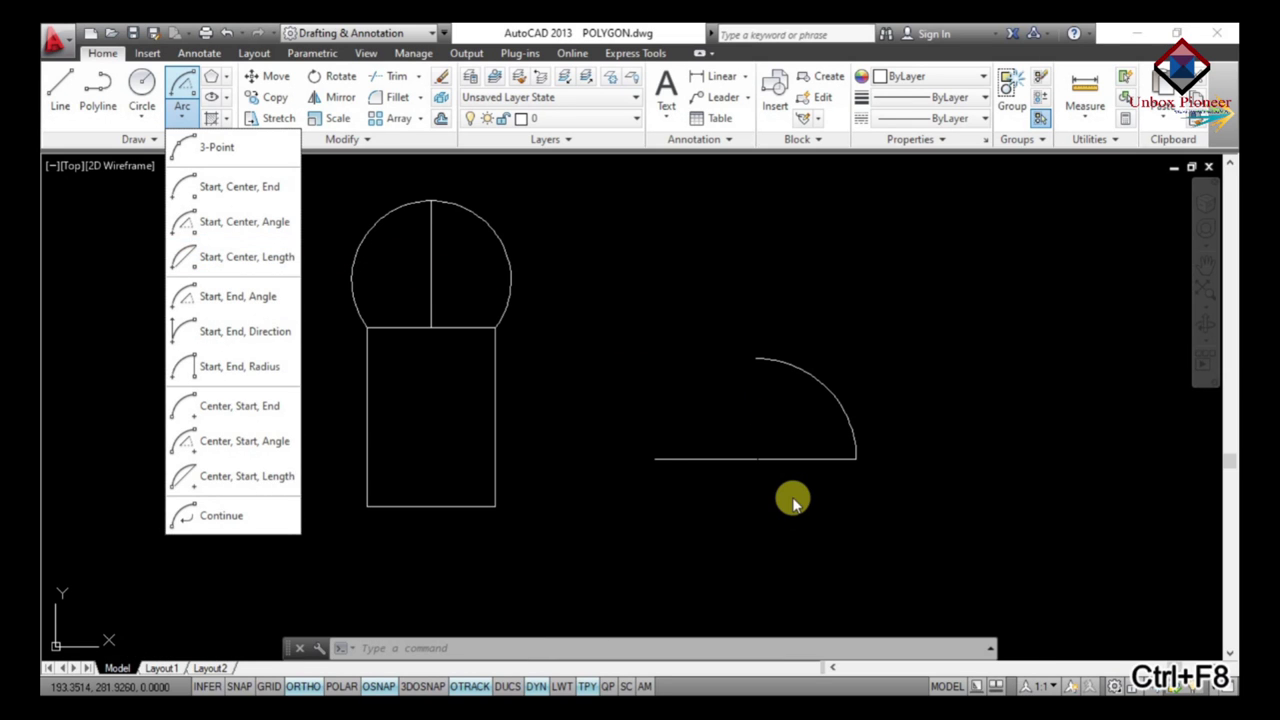
left_click(792, 500)
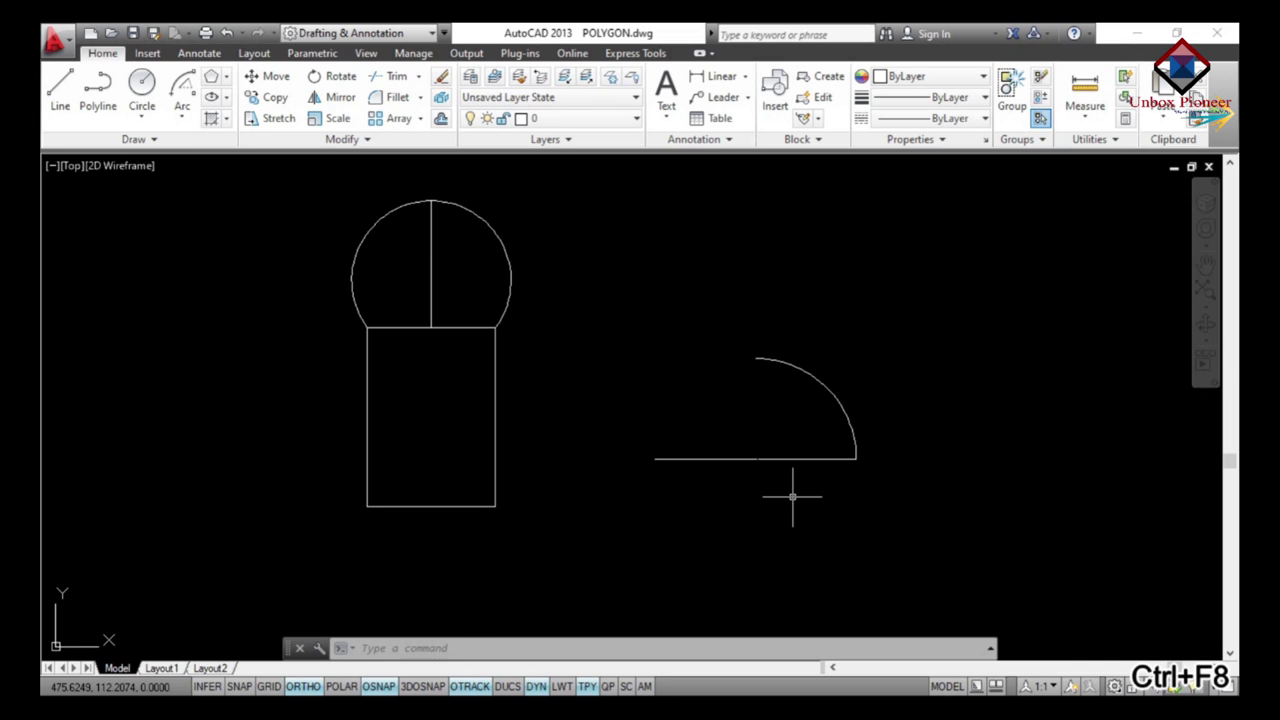
key("ctrl+z")
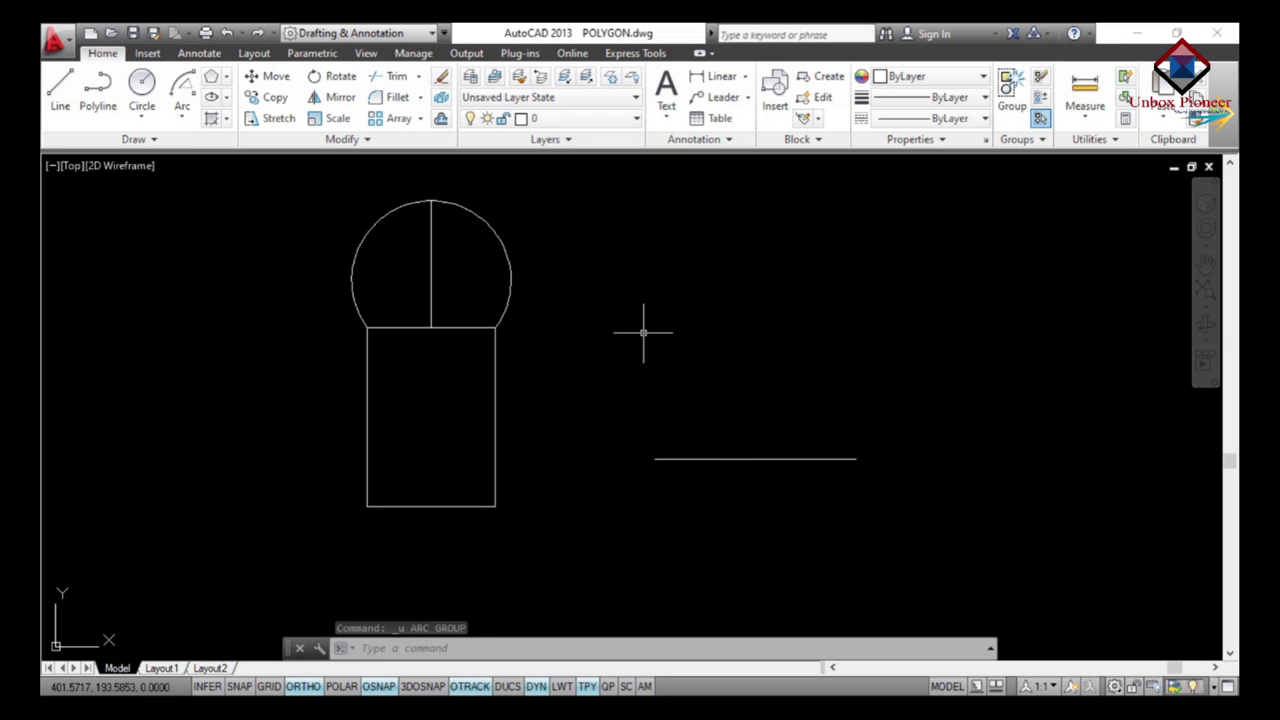
- Draw a Start, Center, Length arc from the horizontal line's right endpoint, centred on its midpoint, with a chord length of 45
left_click(182, 116)
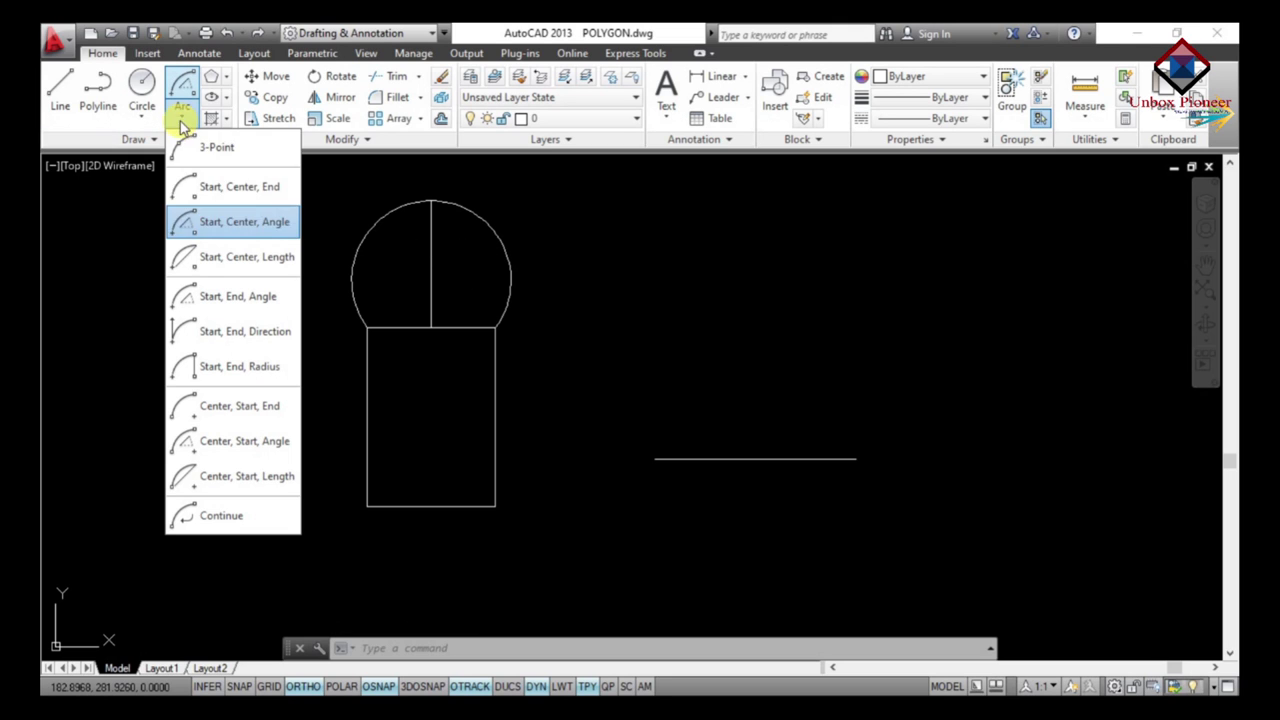
left_click(241, 258)
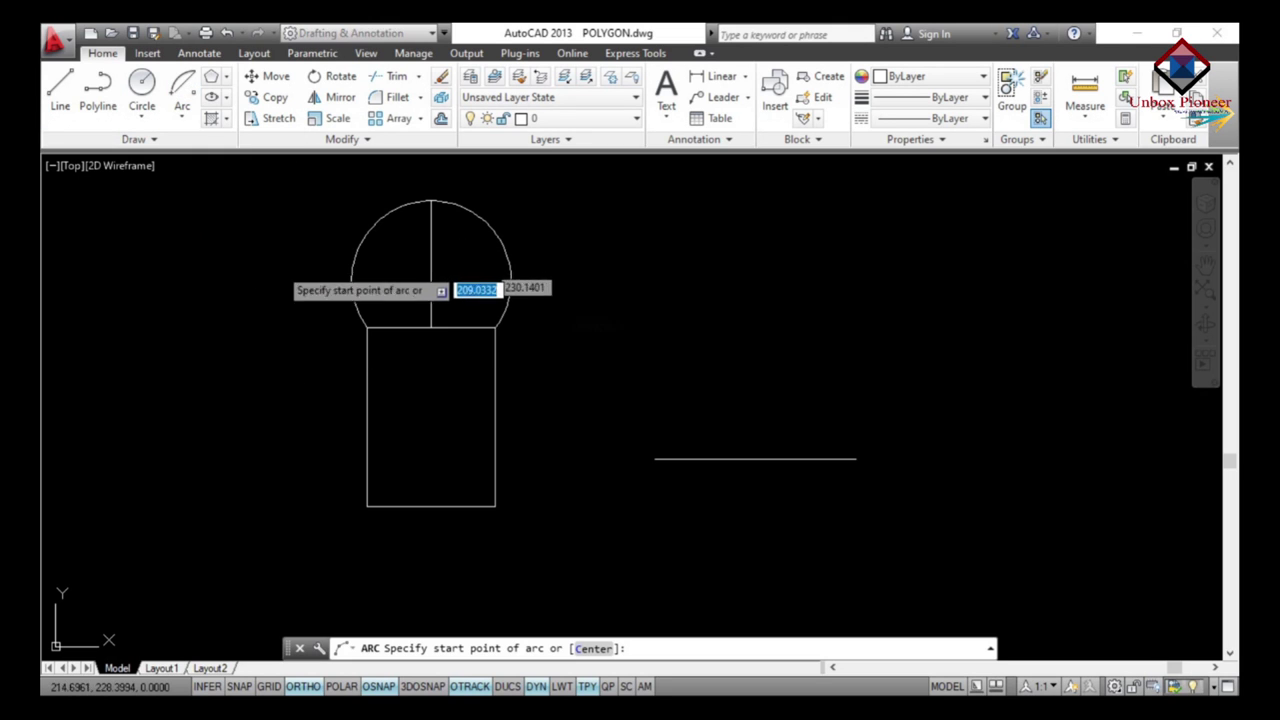
left_click(857, 459)
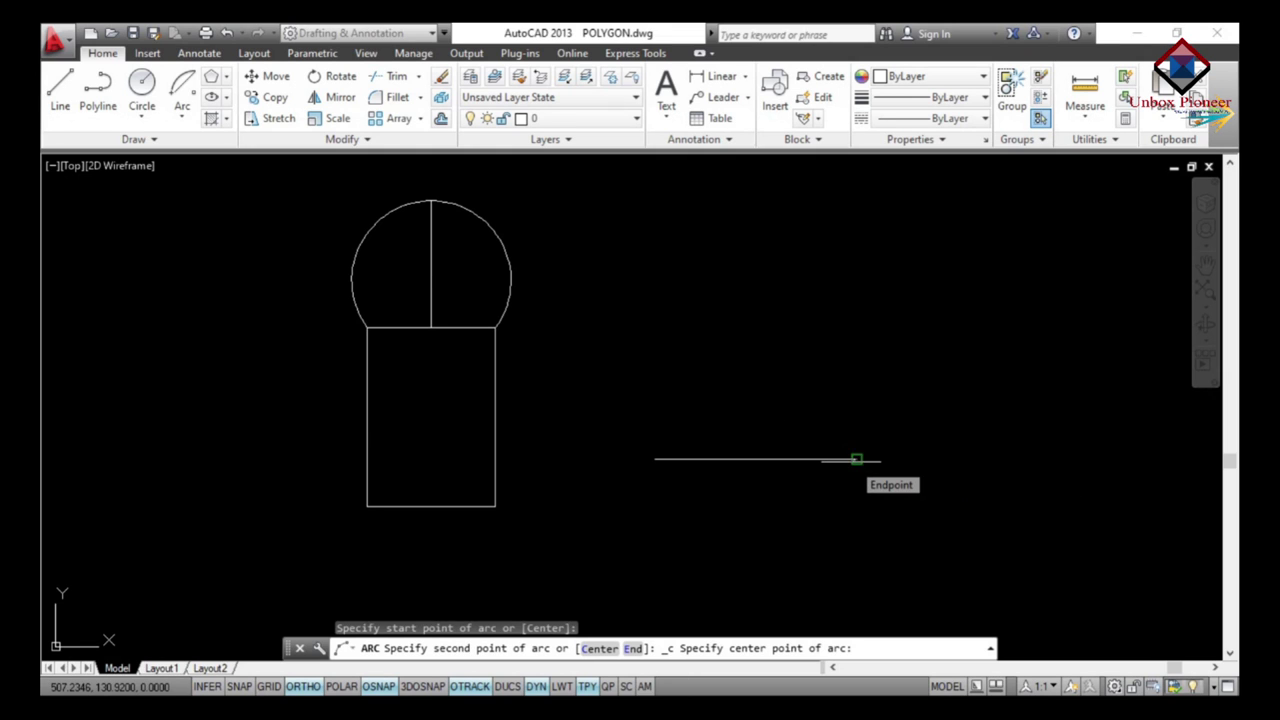
left_click(755, 459)
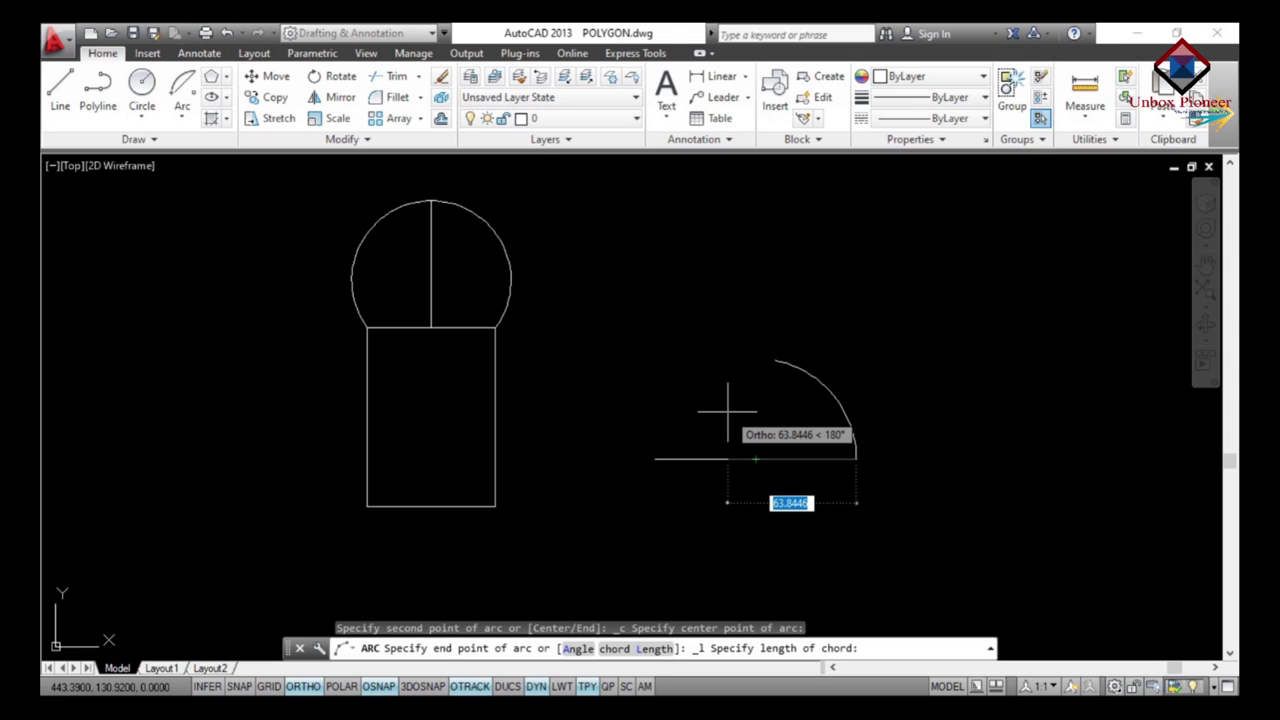
type("45")
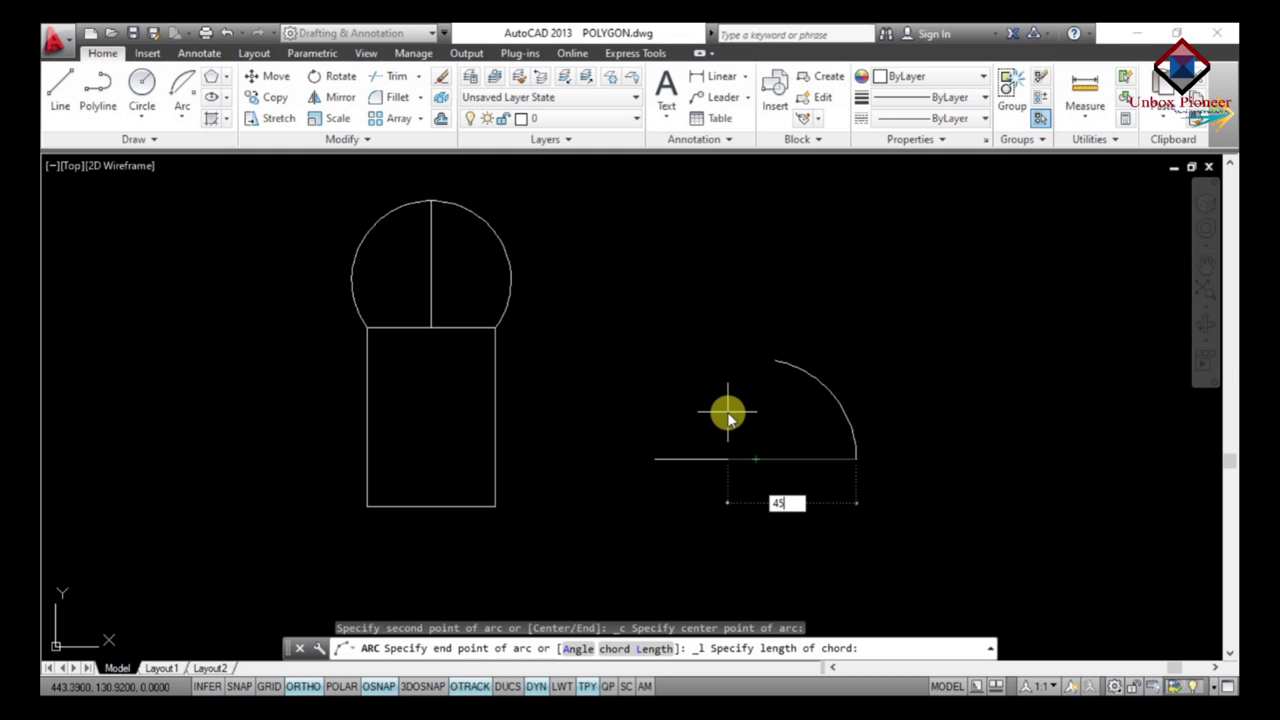
key("Return")
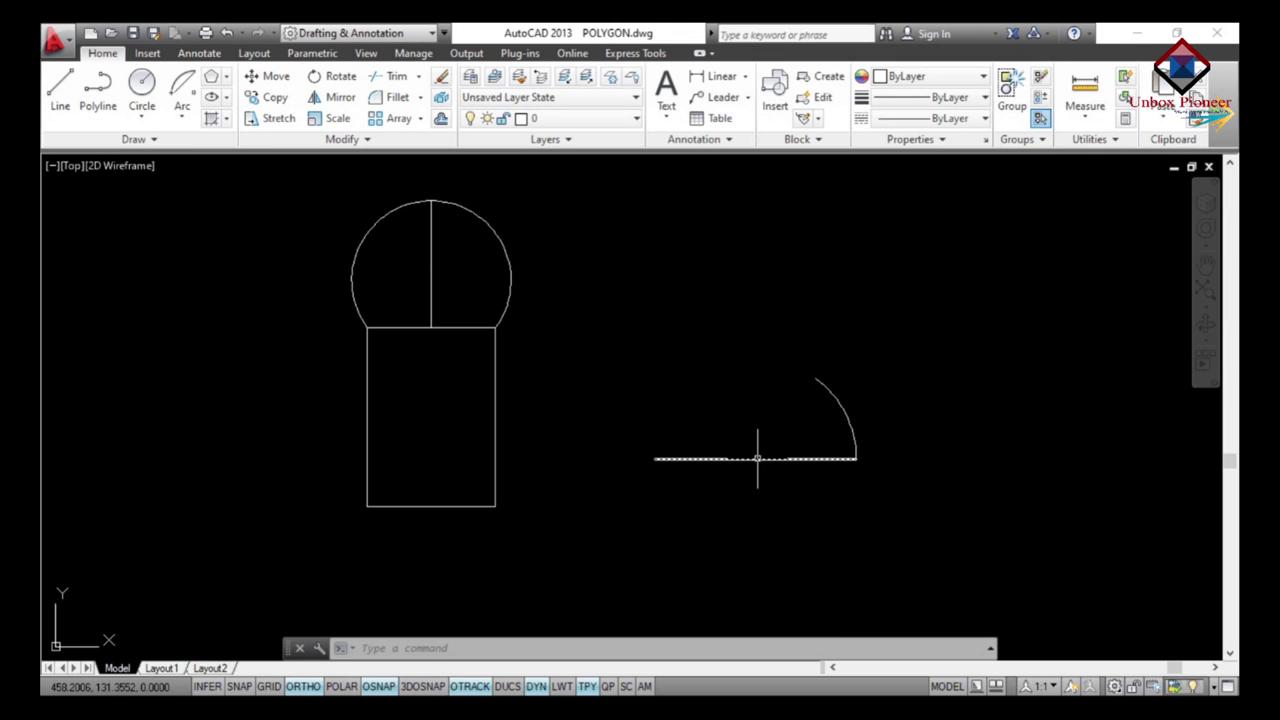
mouse_move(757, 459)
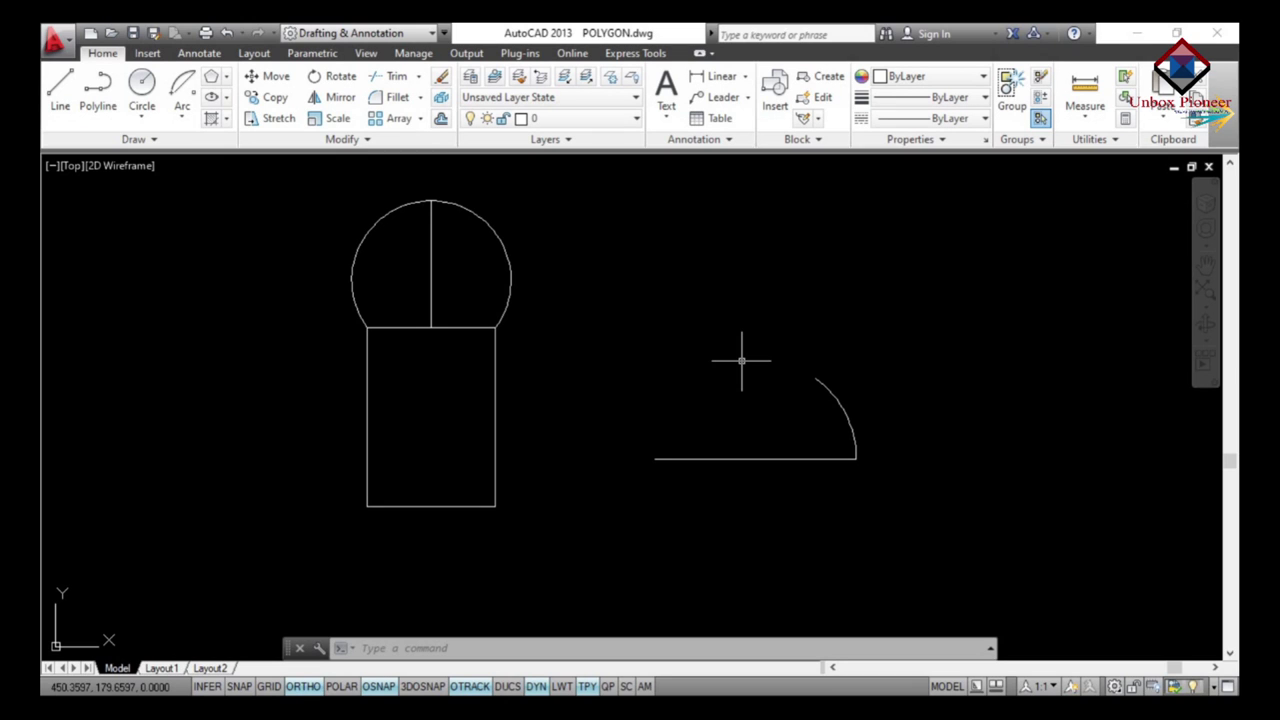
- Undo the Start, Center, Length arc with the 45-unit chord
left_click(182, 120)
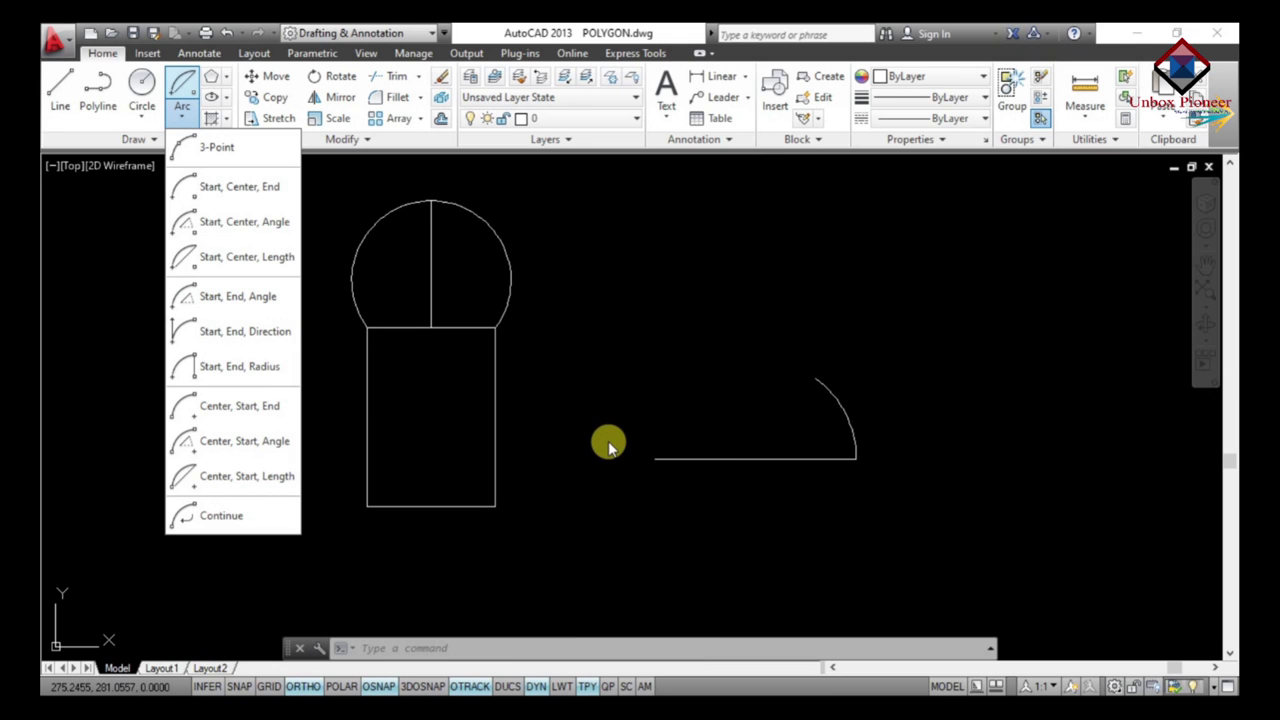
left_click(909, 277)
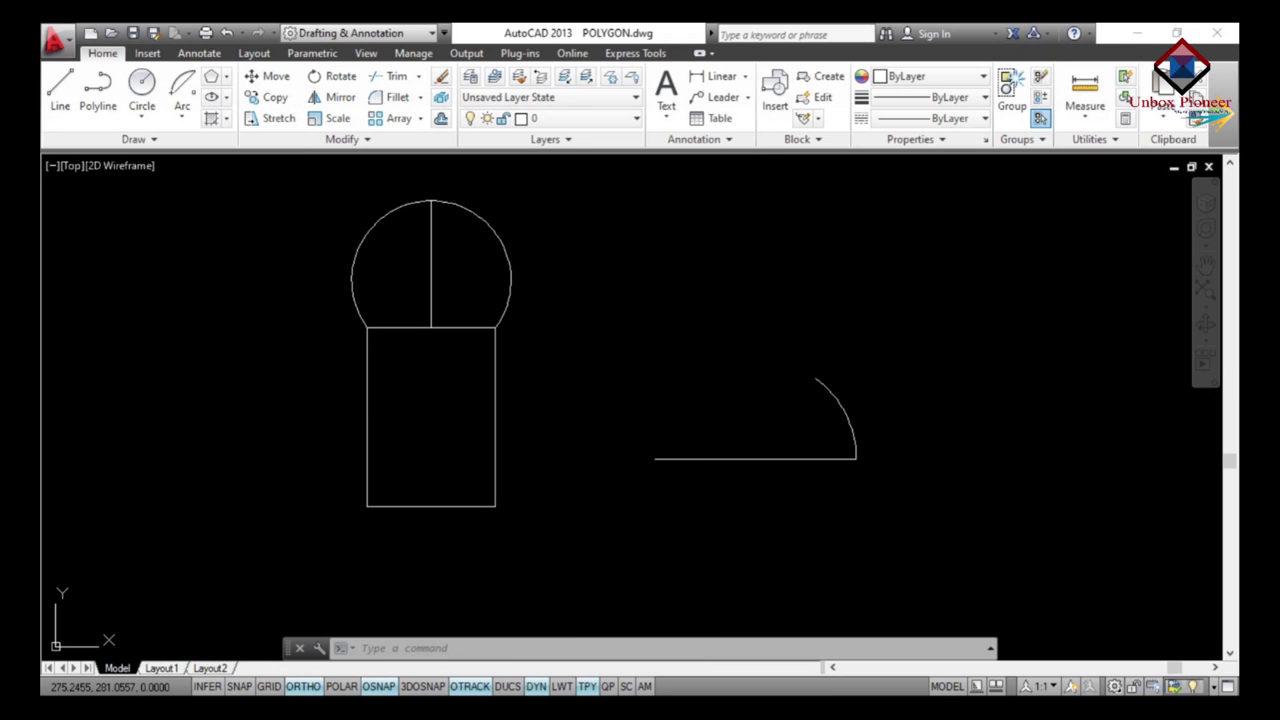
key("ctrl+z")
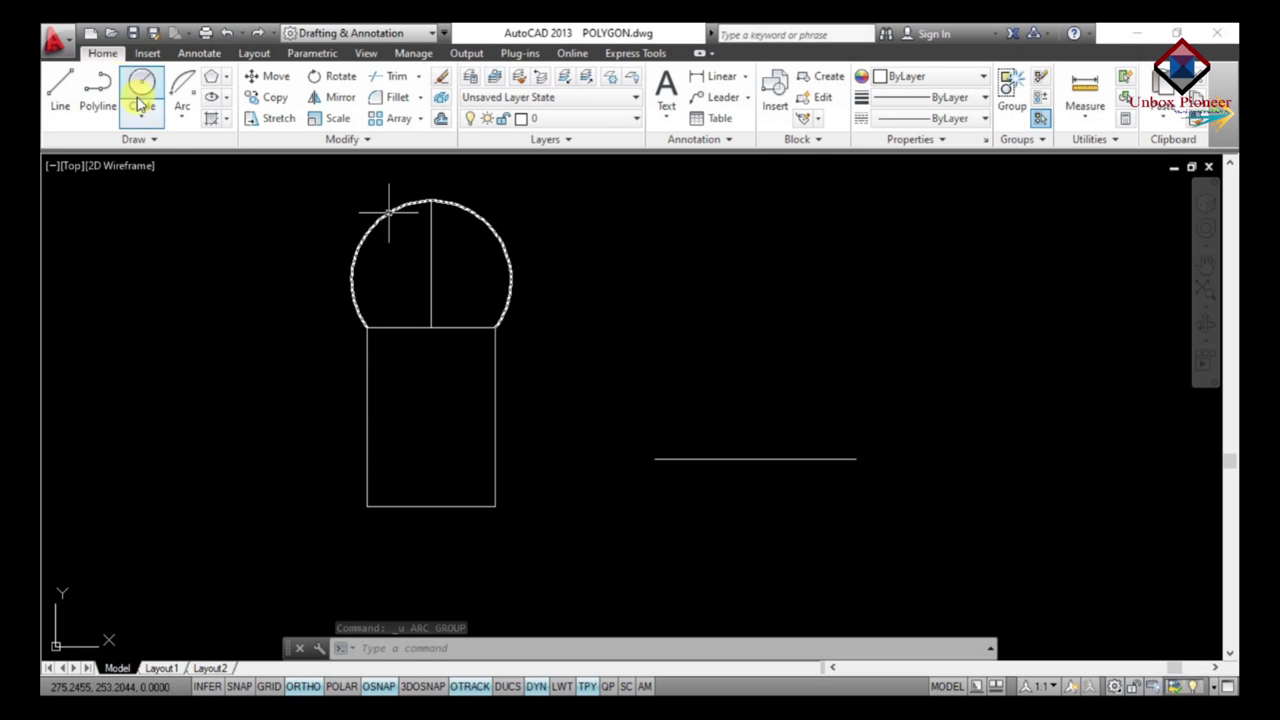
- Draw a Start, End, Angle arc from the horizontal line's right endpoint to its left endpoint with a 90° included angle, and undo it
left_click(183, 119)
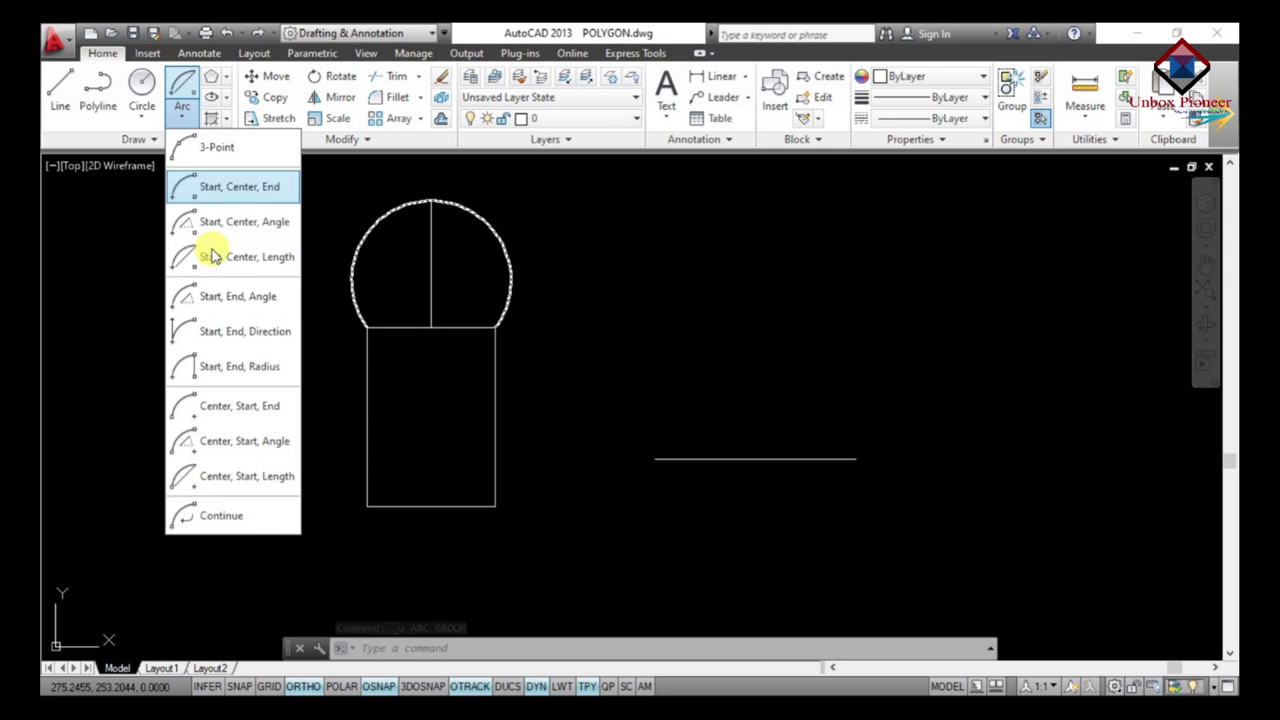
left_click(248, 300)
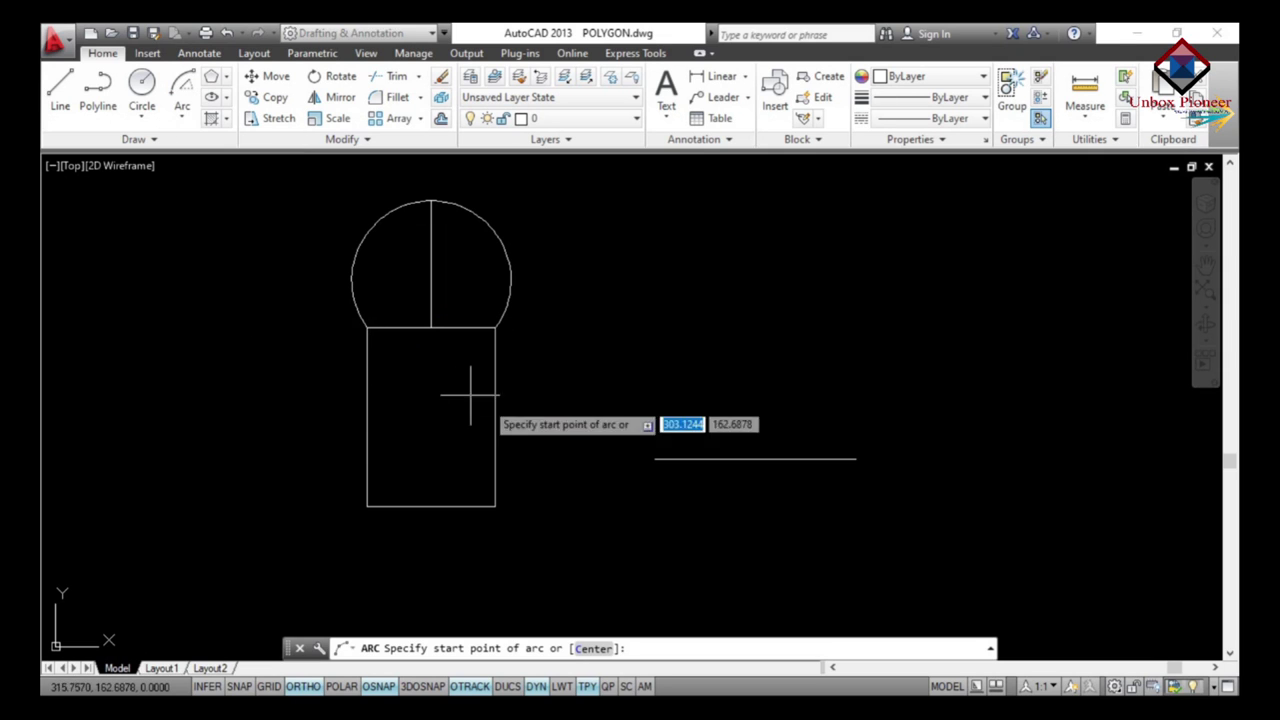
left_click(856, 459)
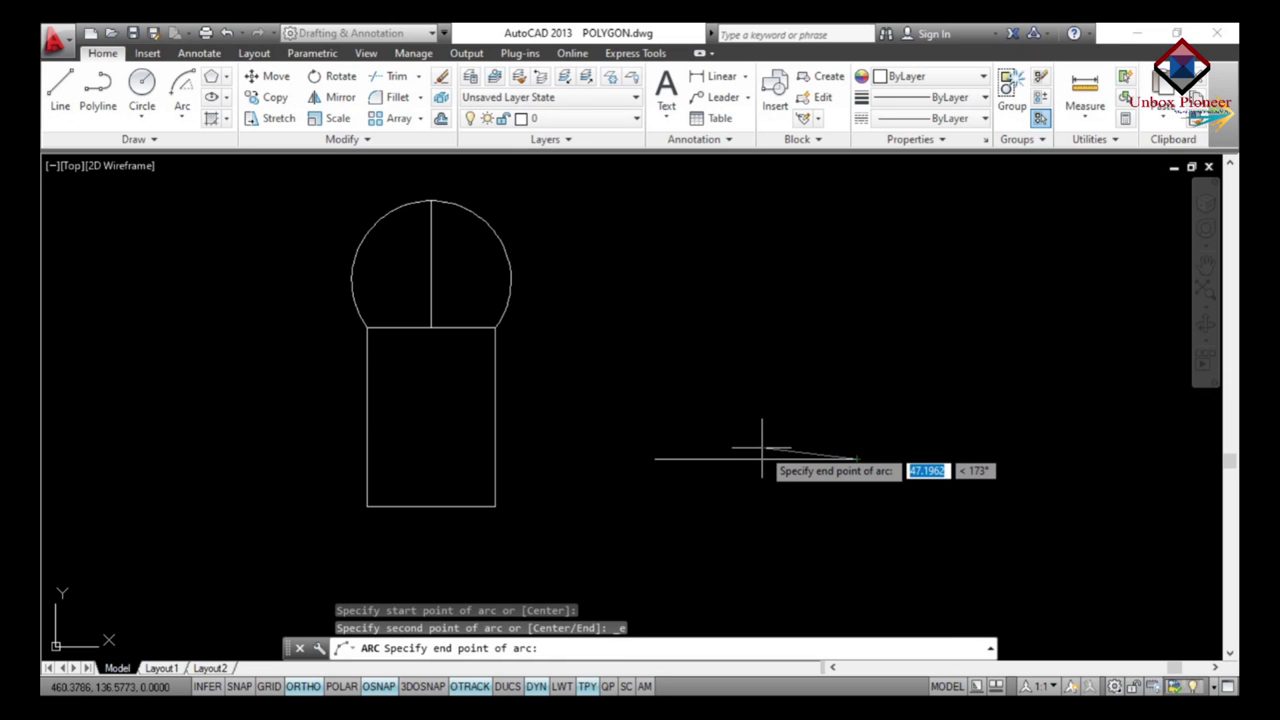
left_click(654, 459)
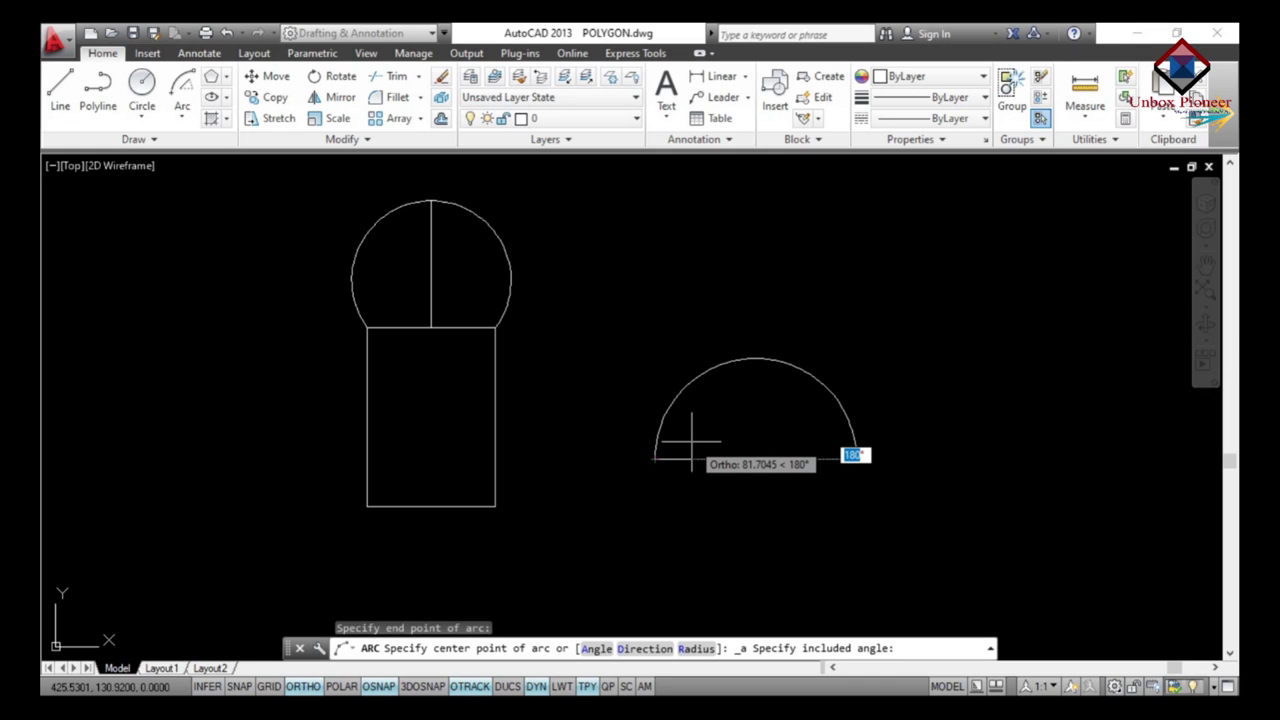
type("90")
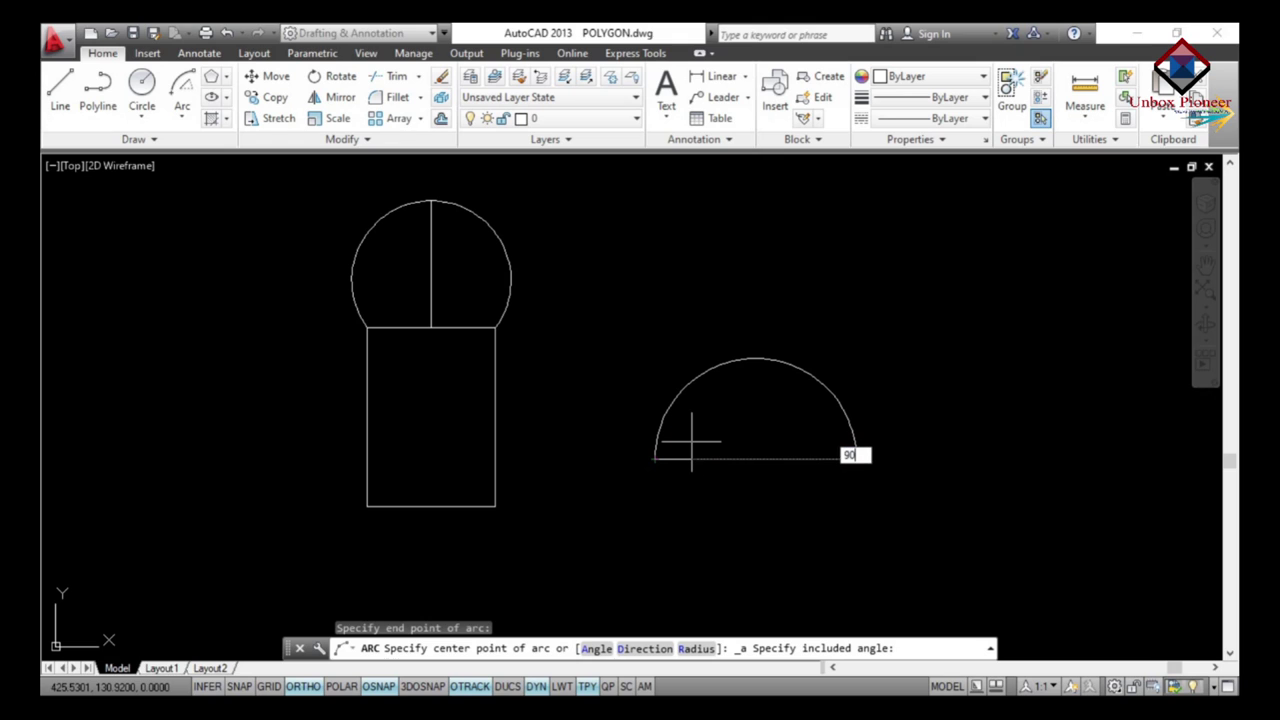
key("Return")
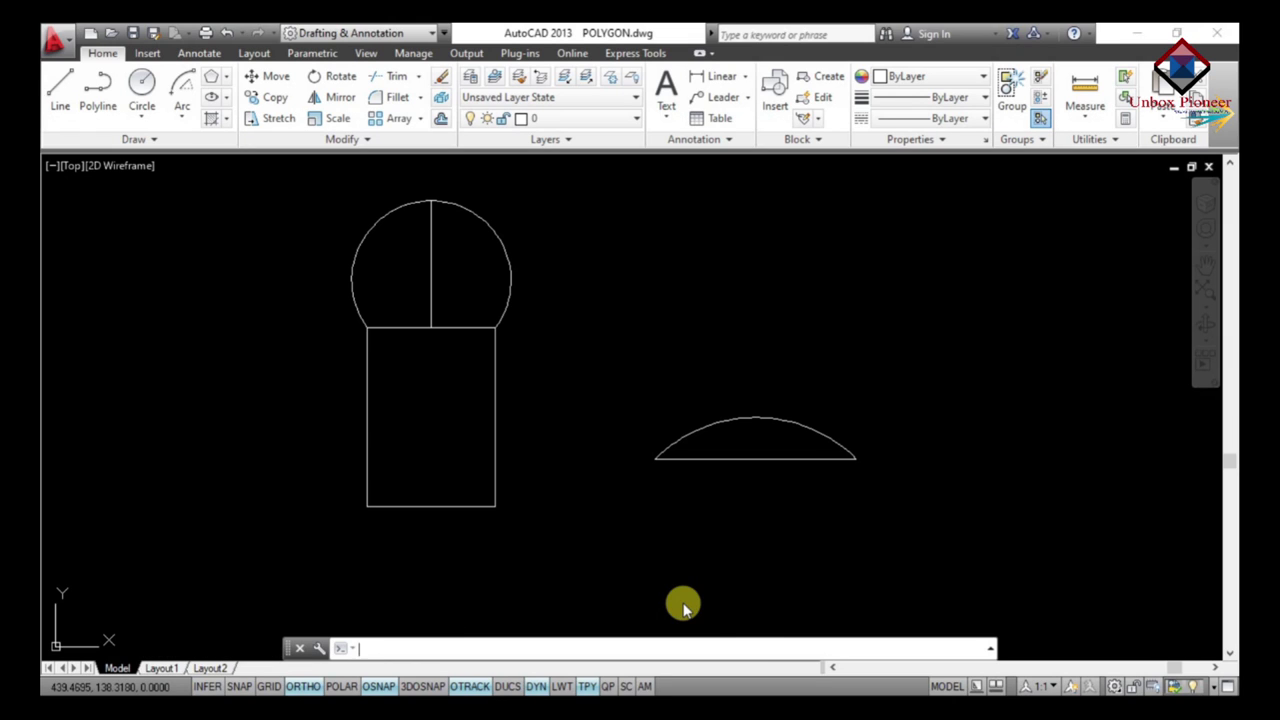
key("ctrl+z")
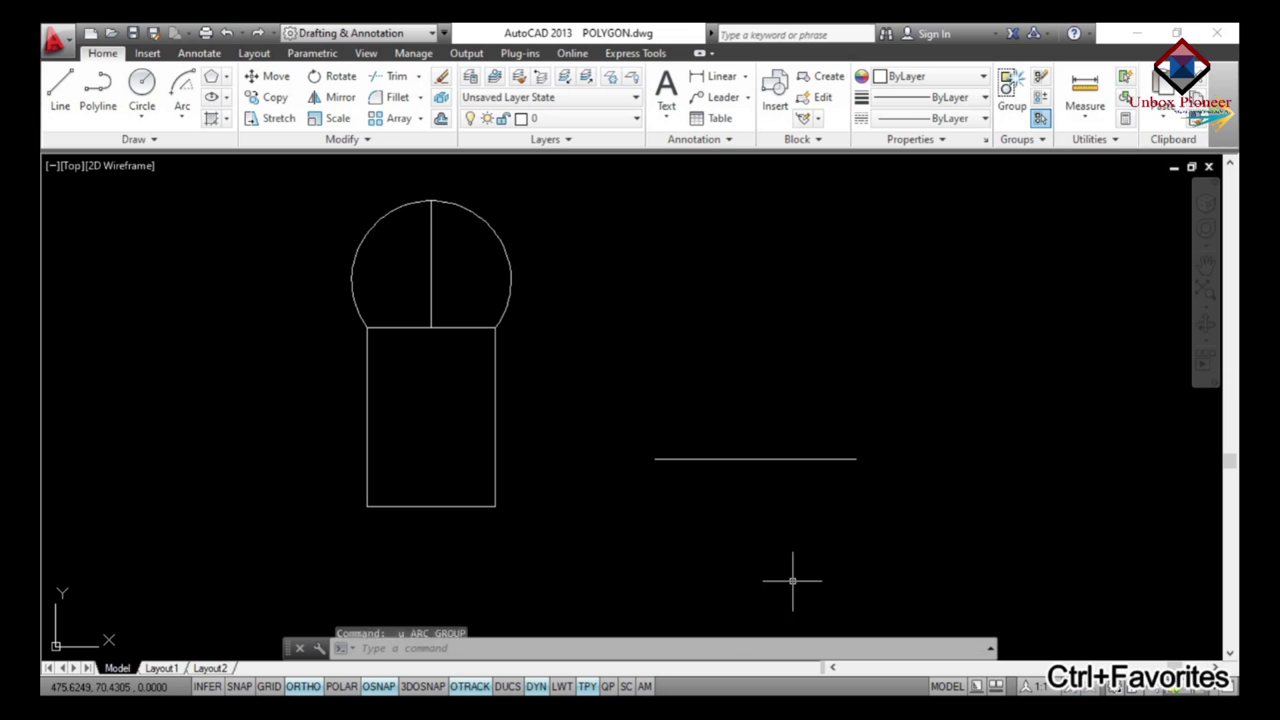
- Draw a Start, End, Direction arc from the horizontal line's right endpoint to its left endpoint, with Ortho off and a 90° tangent direction
left_click(181, 110)
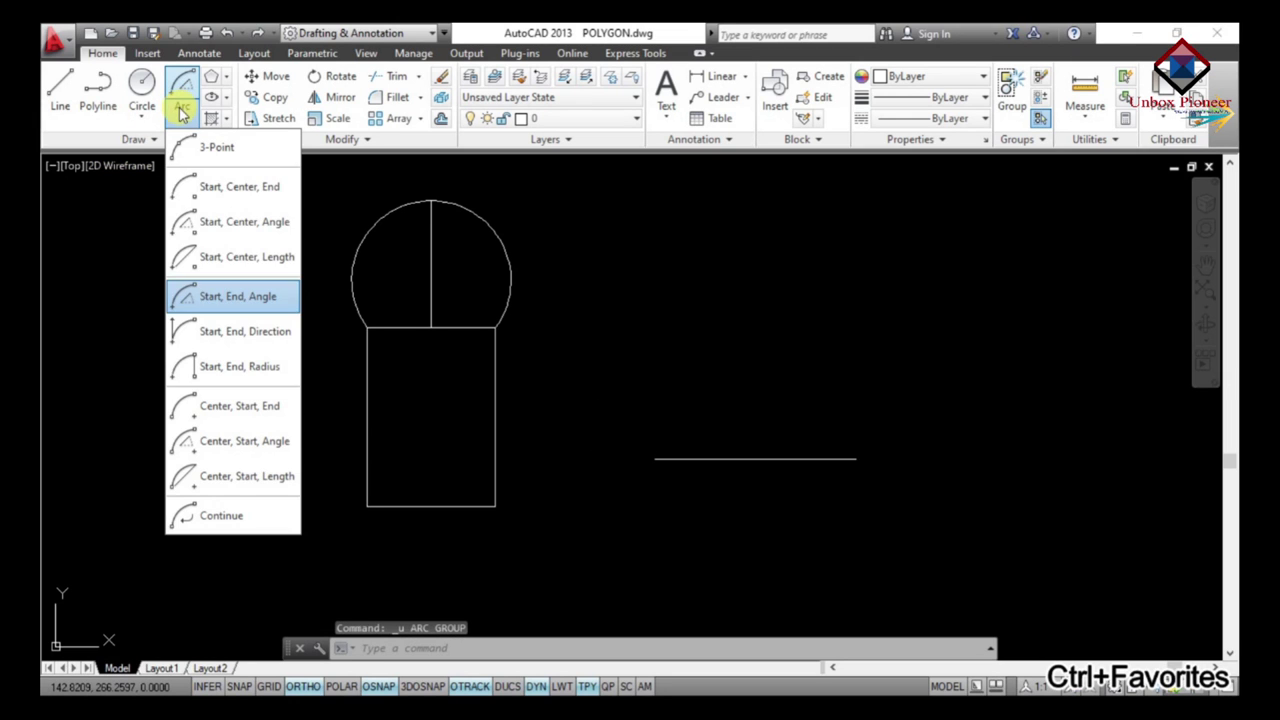
left_click(238, 342)
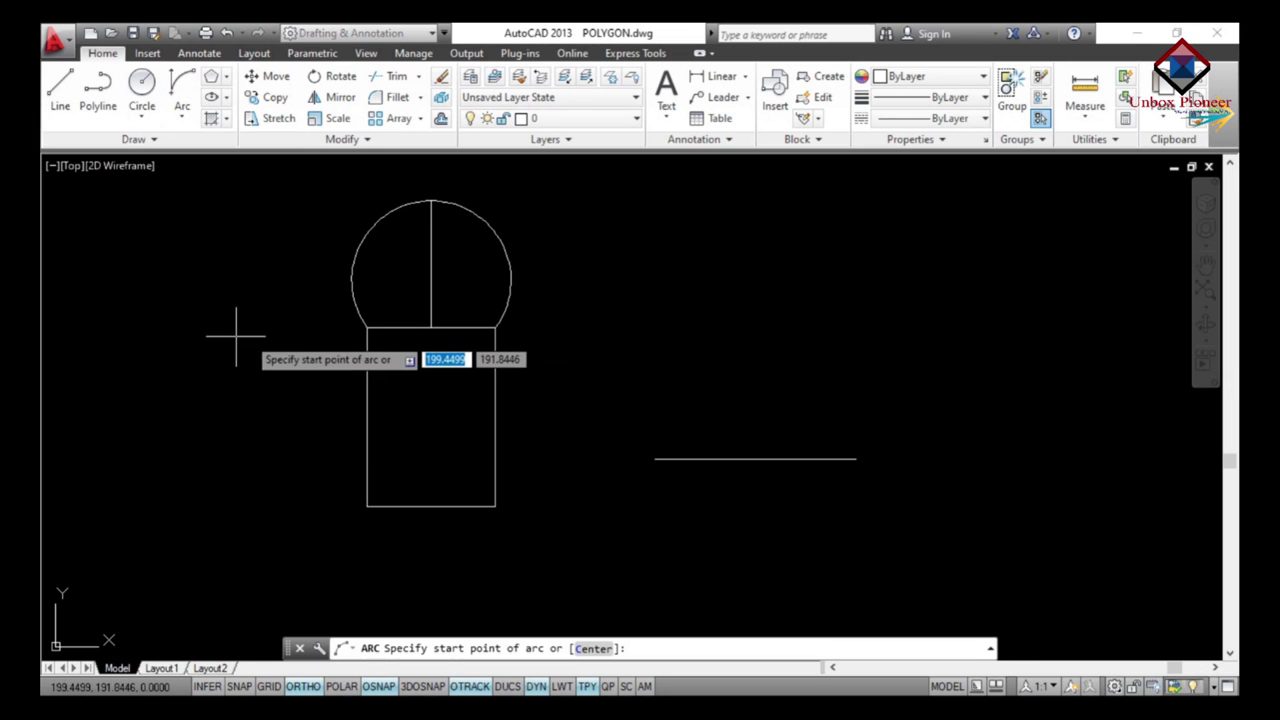
left_click(856, 459)
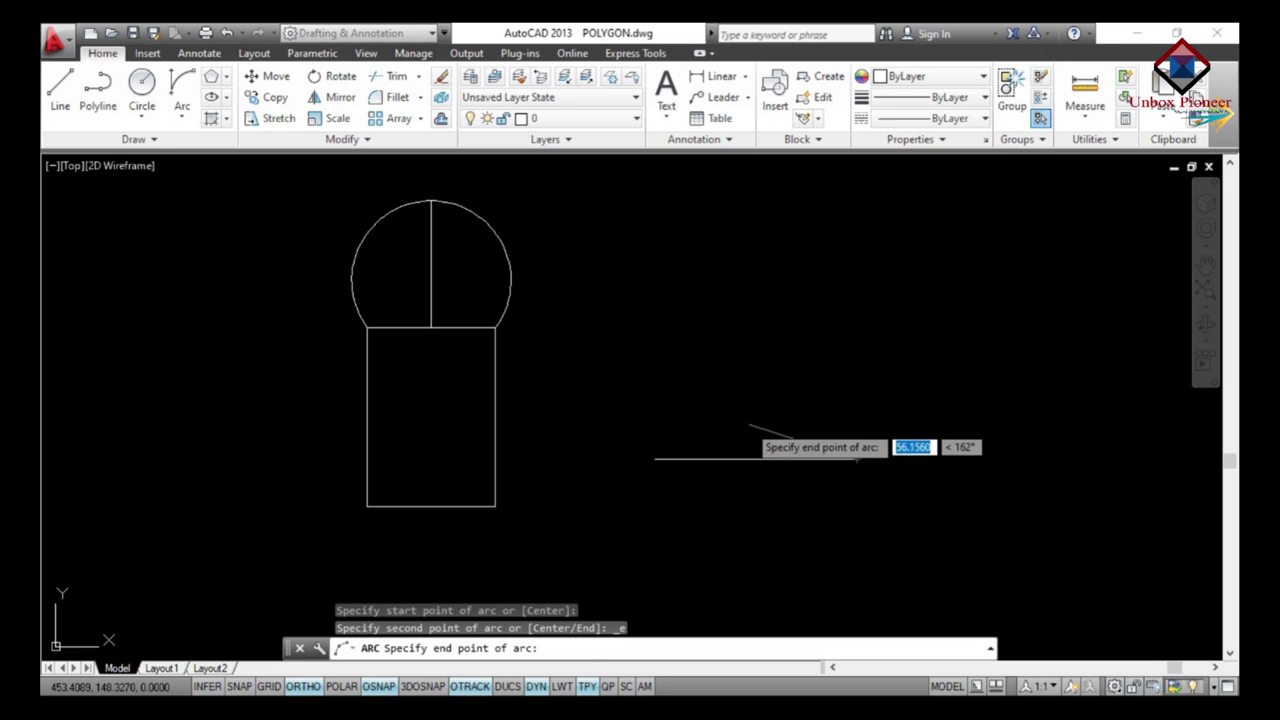
left_click(655, 459)
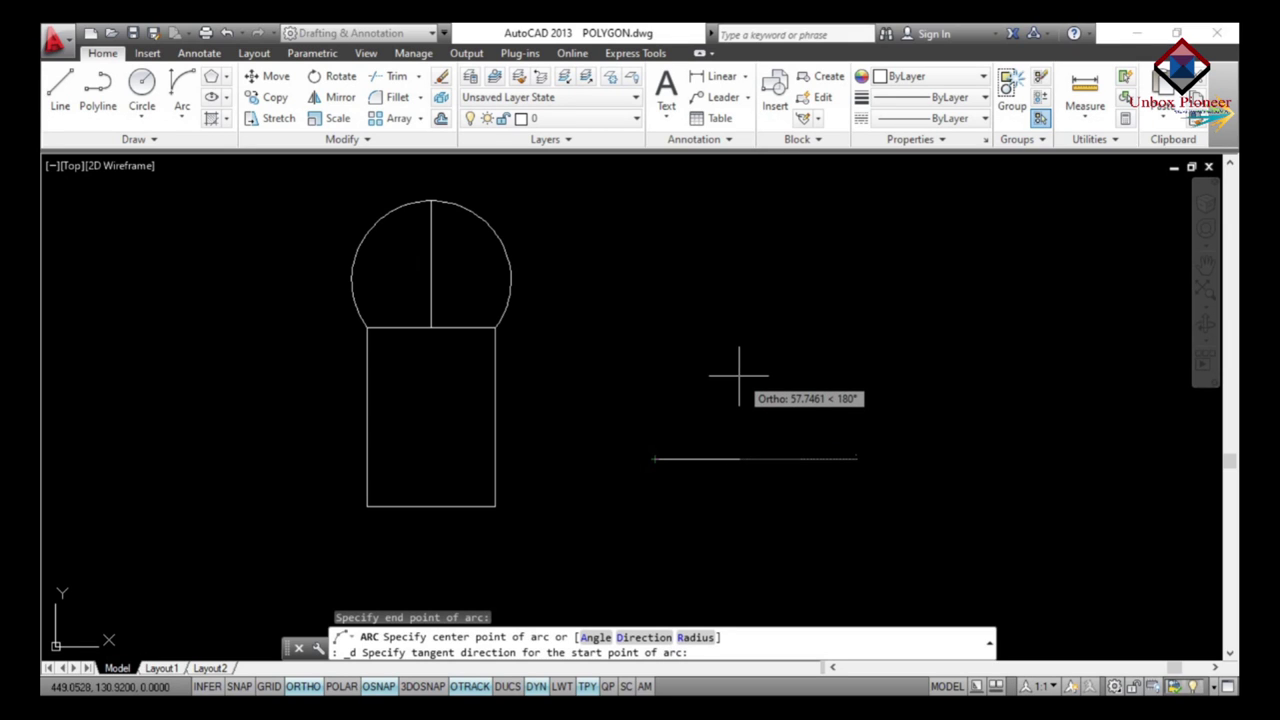
left_click(298, 686)
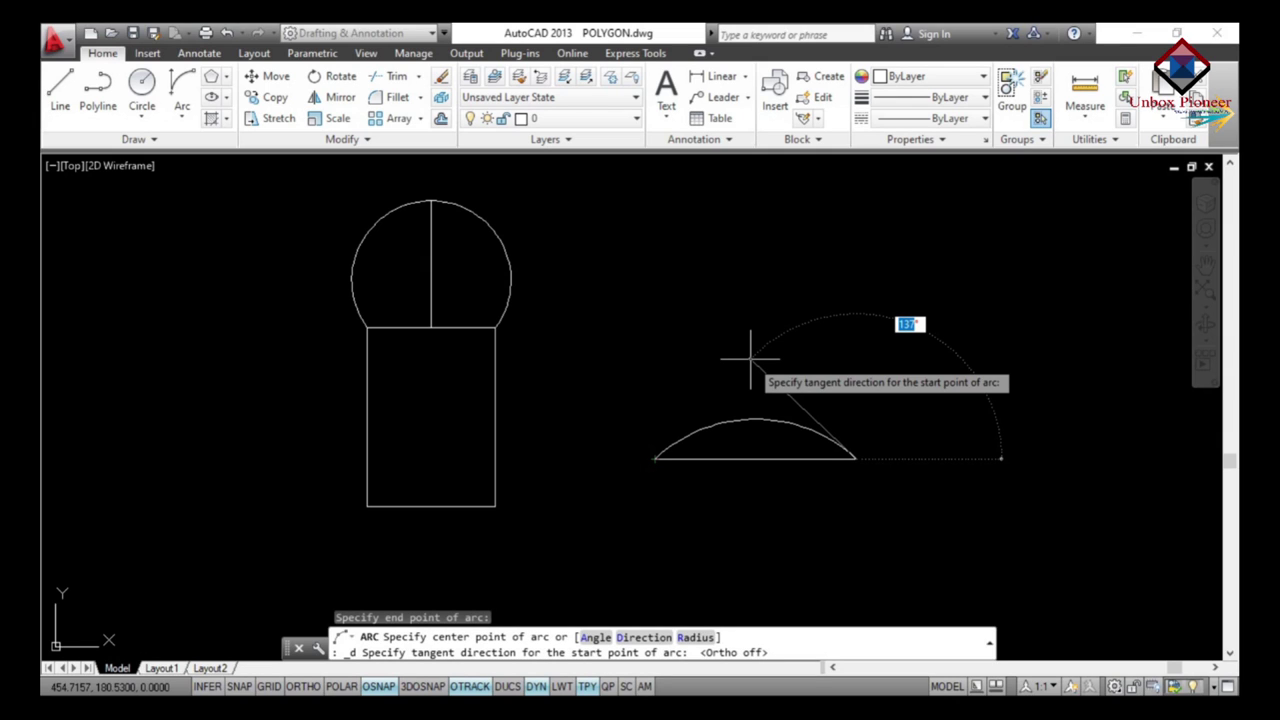
type("90")
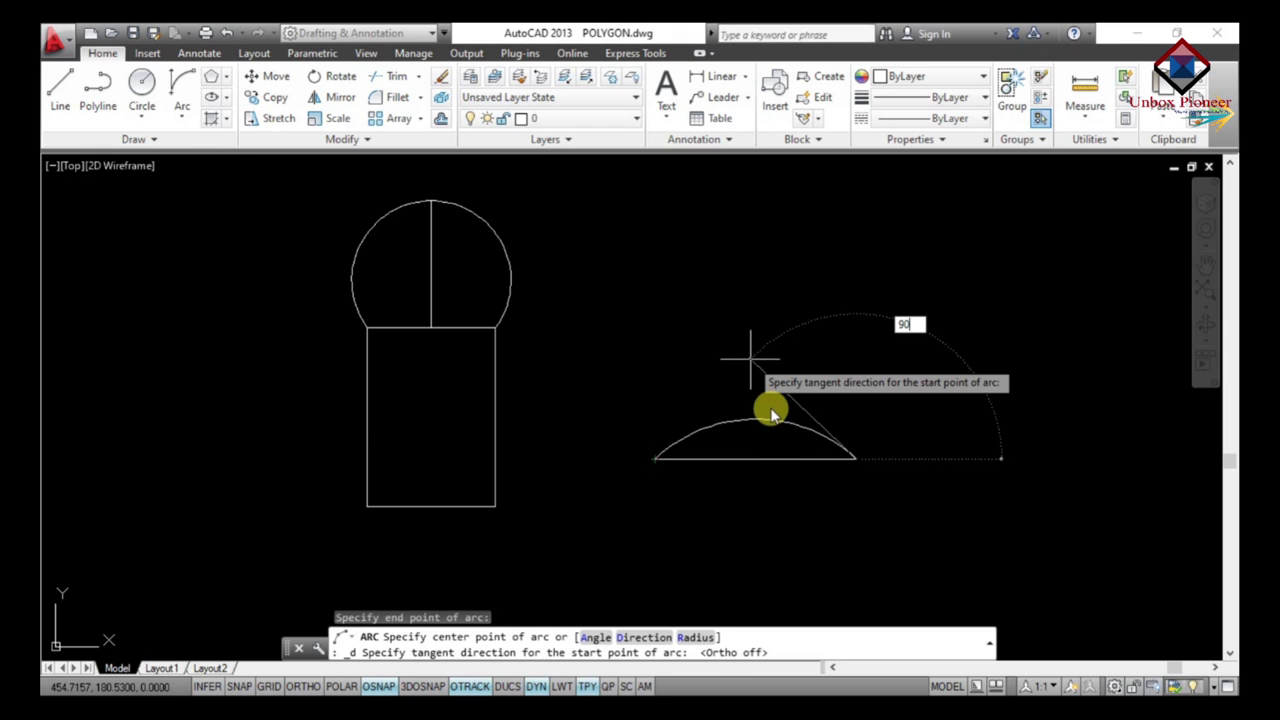
key("Return")
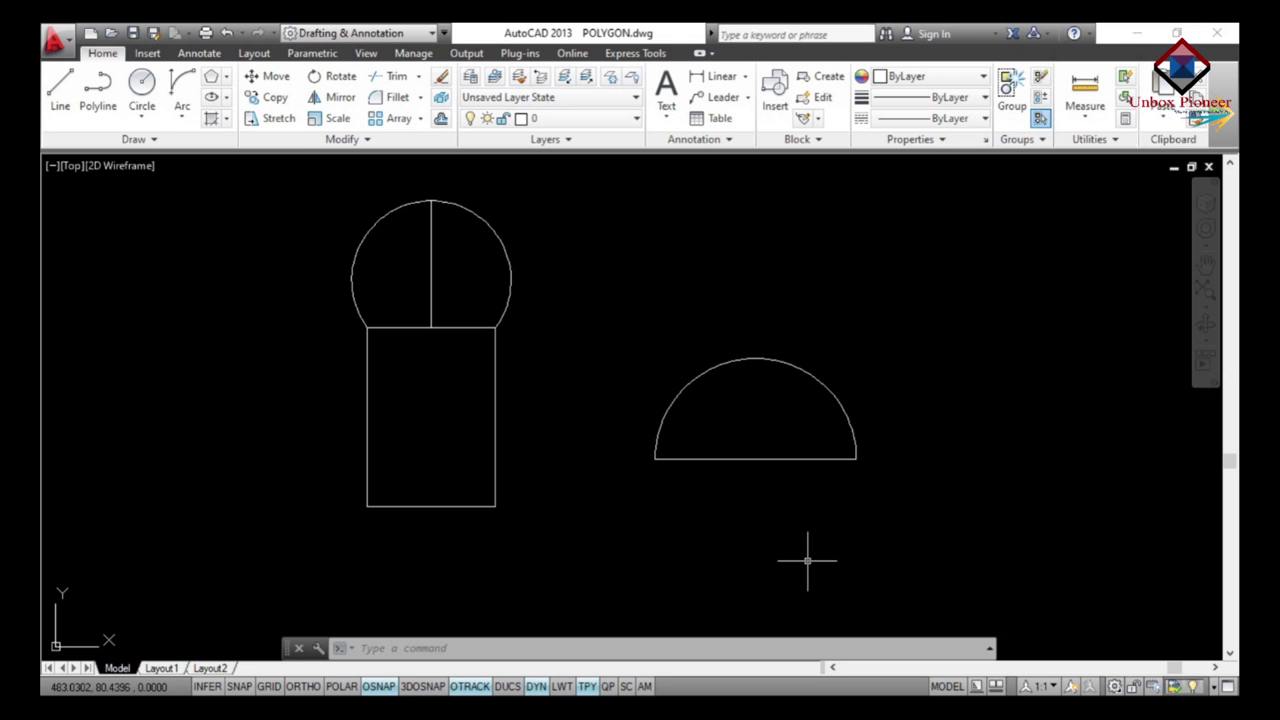
- Undo the Start, End, Direction arc above the horizontal line
left_click(174, 126)
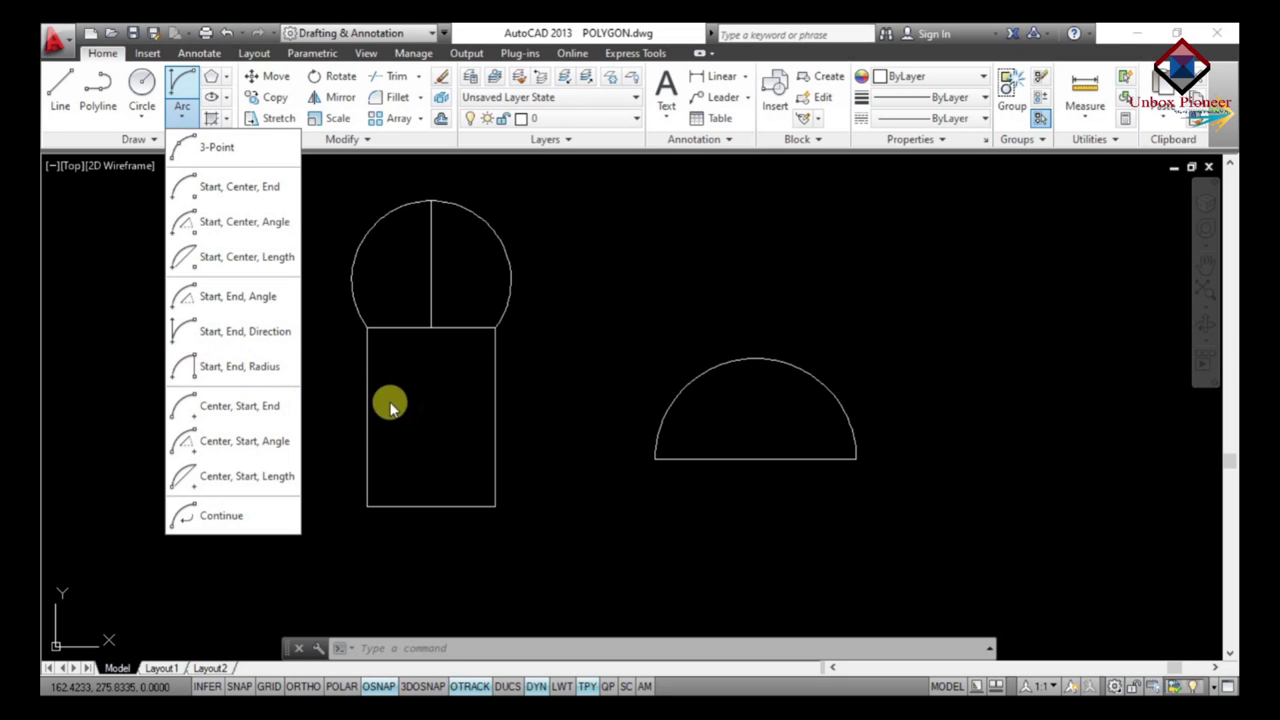
left_click(600, 430)
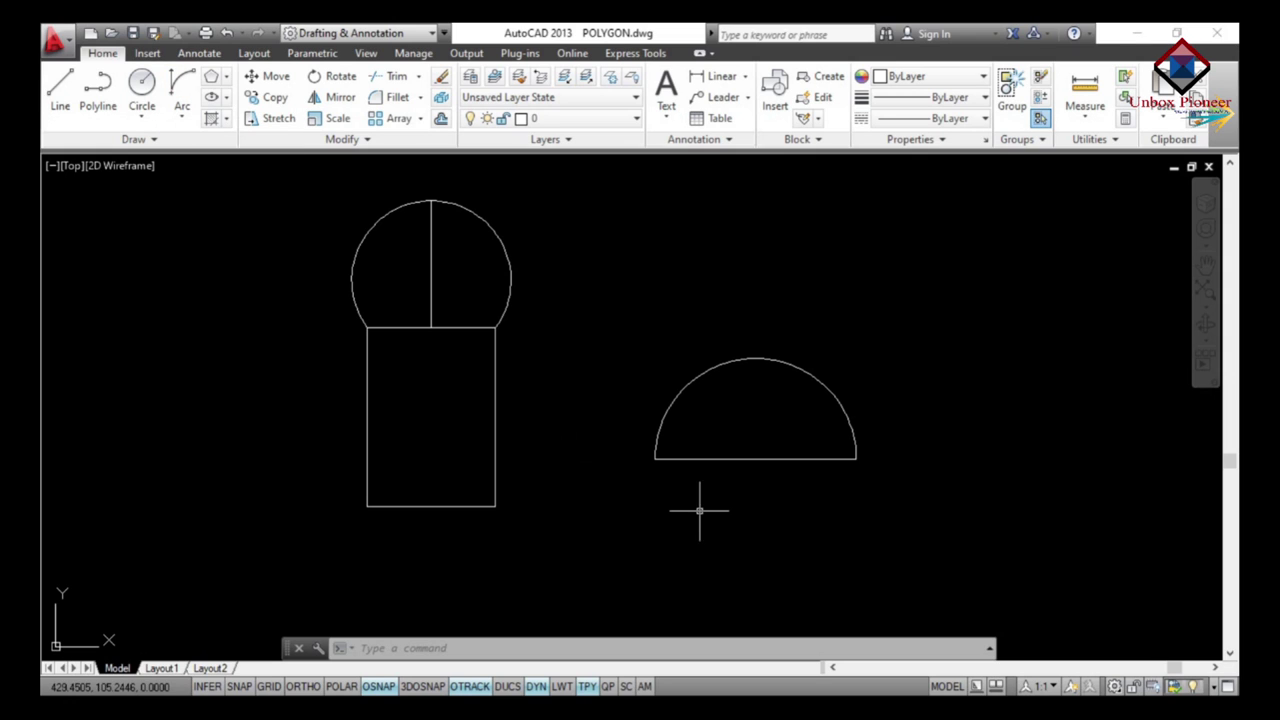
key("ctrl+z")
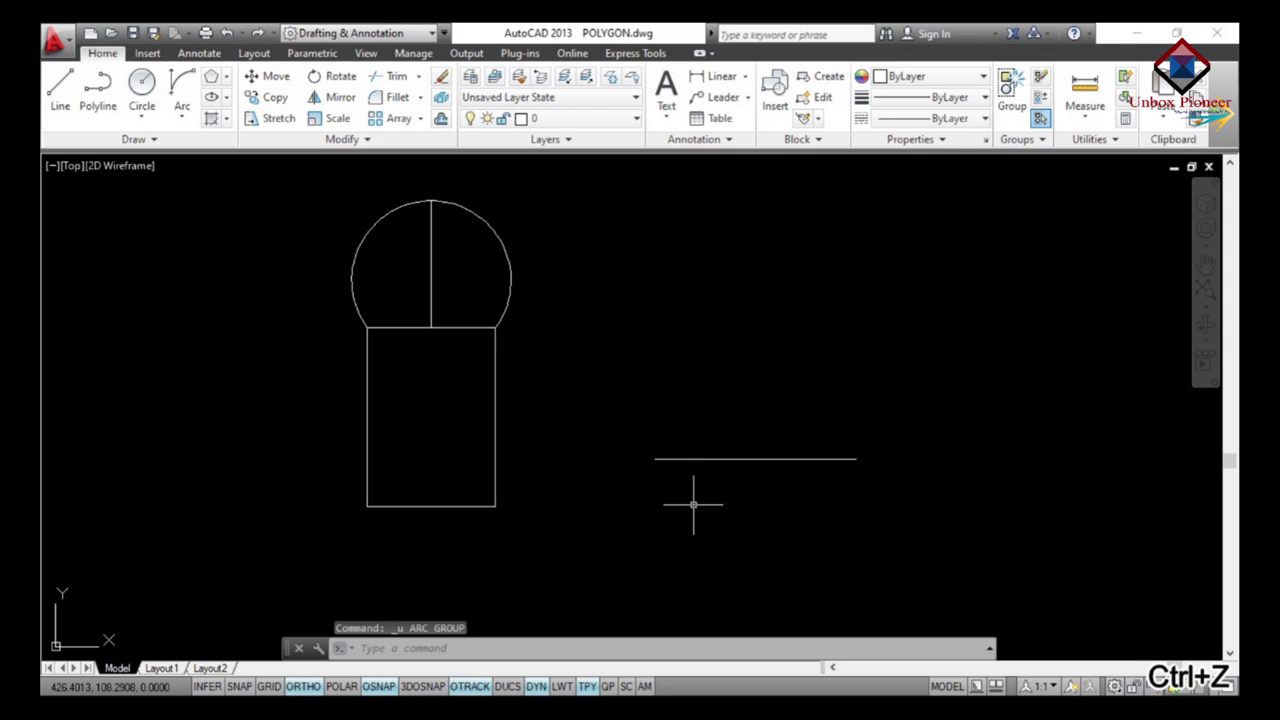
- Draw a Start, End, Radius arc from the horizontal line's right endpoint to its left endpoint with a radius of 100
left_click(184, 117)
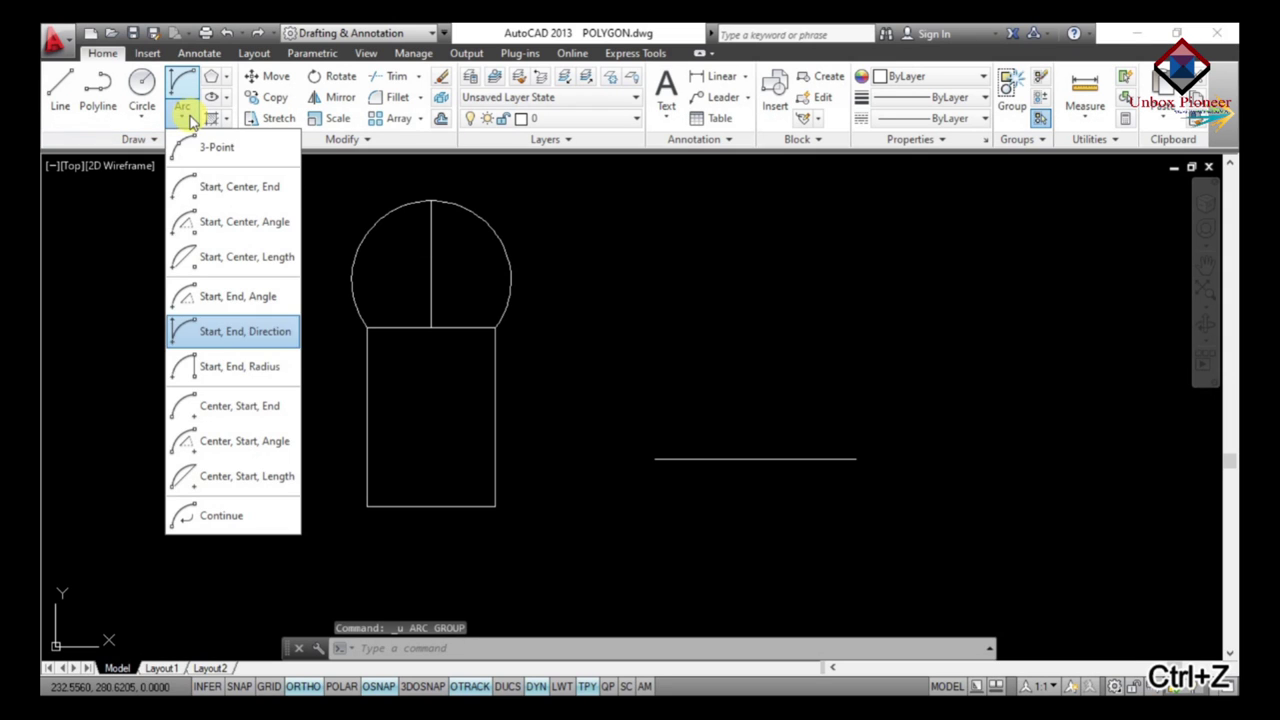
left_click(265, 370)
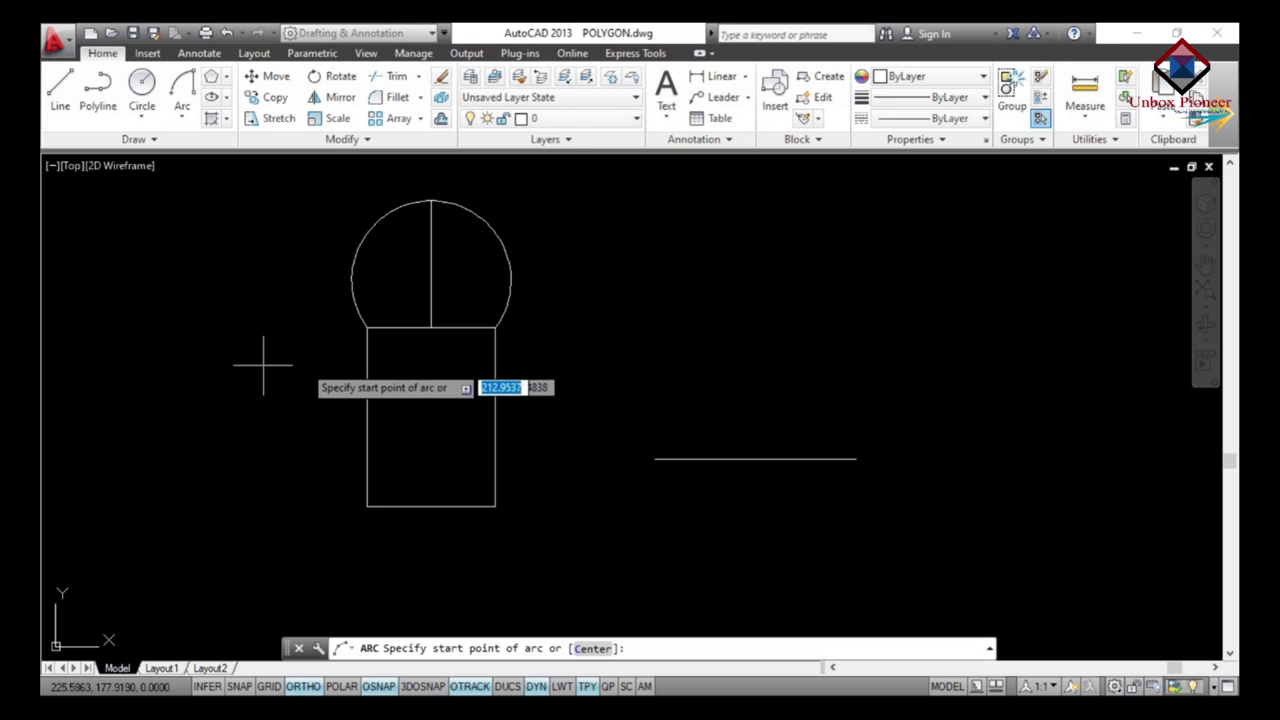
left_click(855, 459)
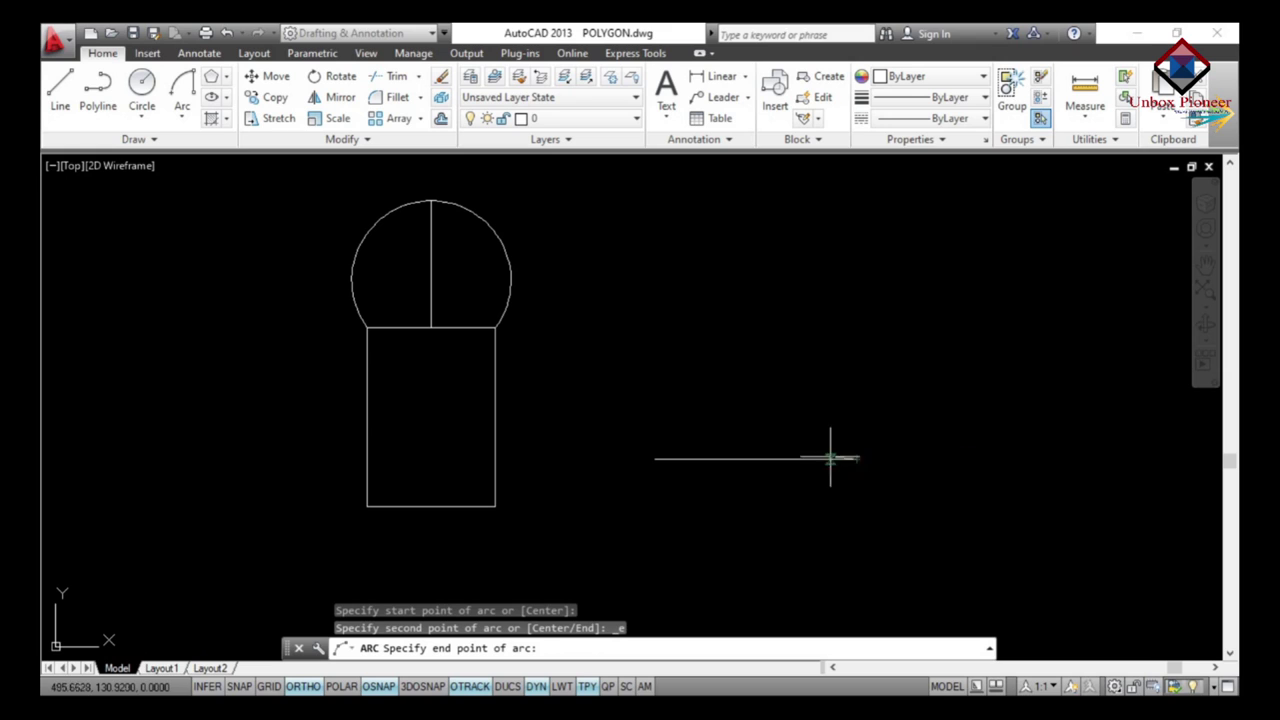
left_click(655, 459)
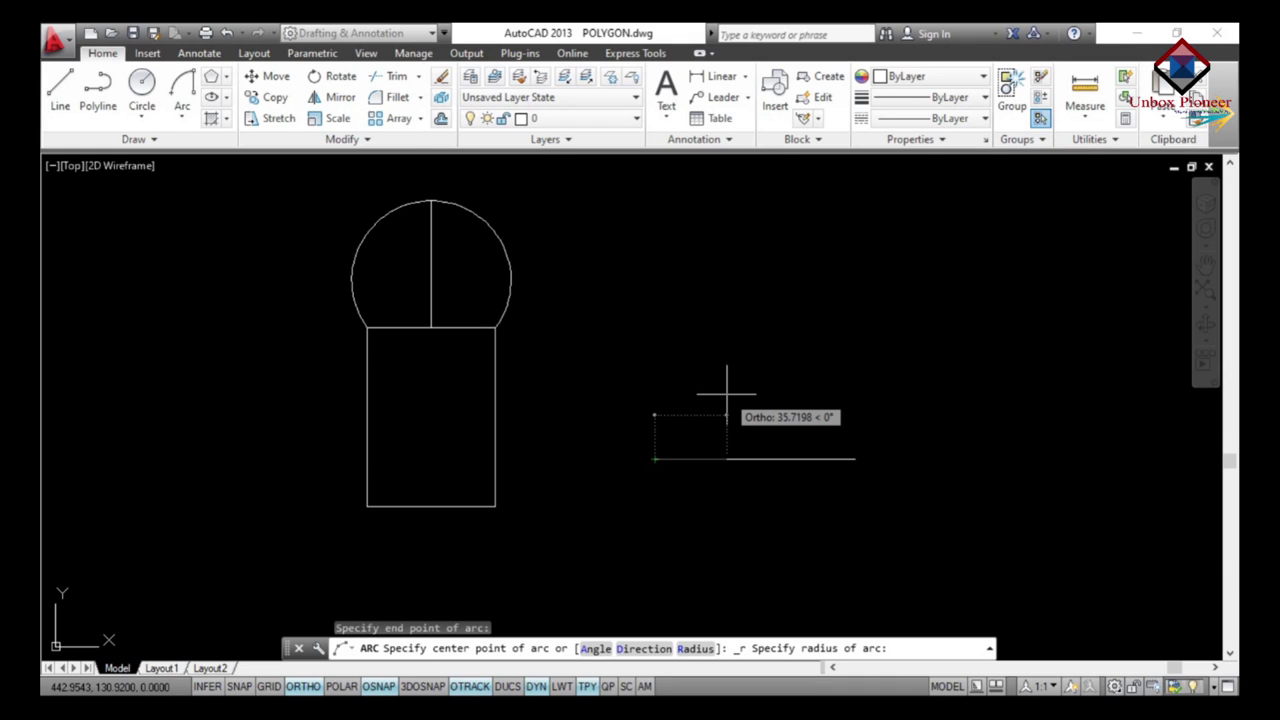
type("11")
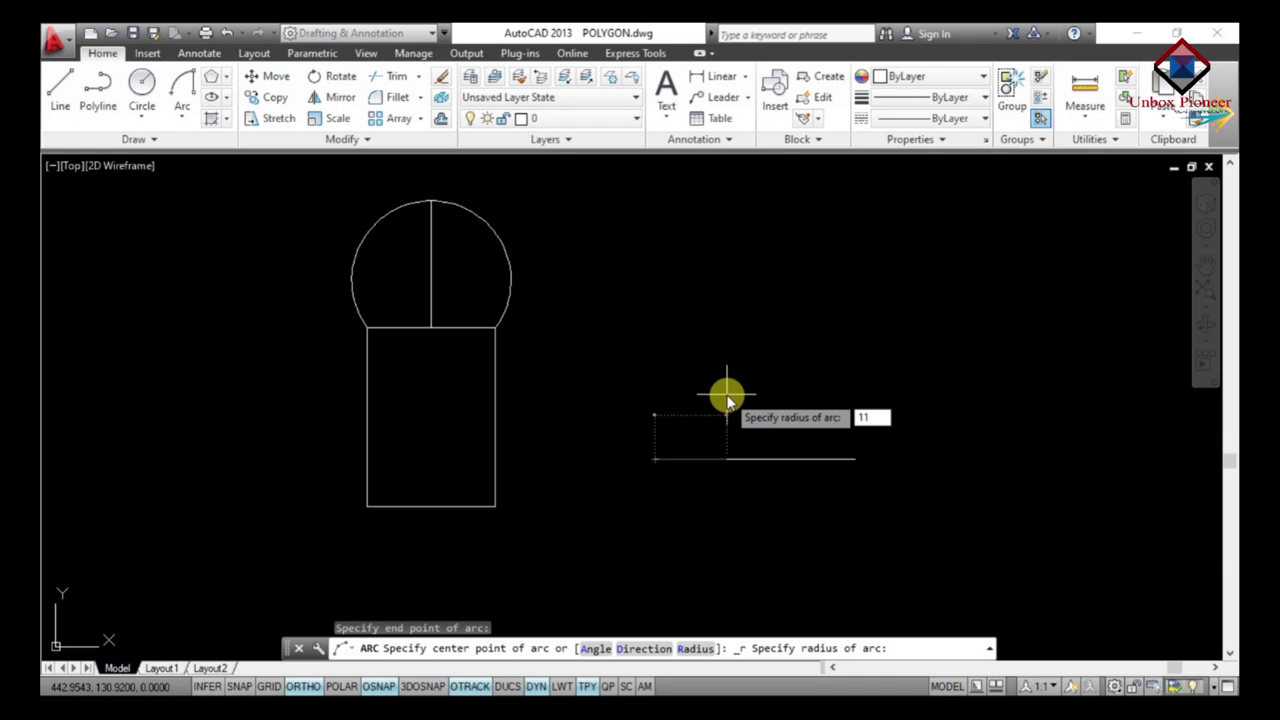
type("00")
key("Return")
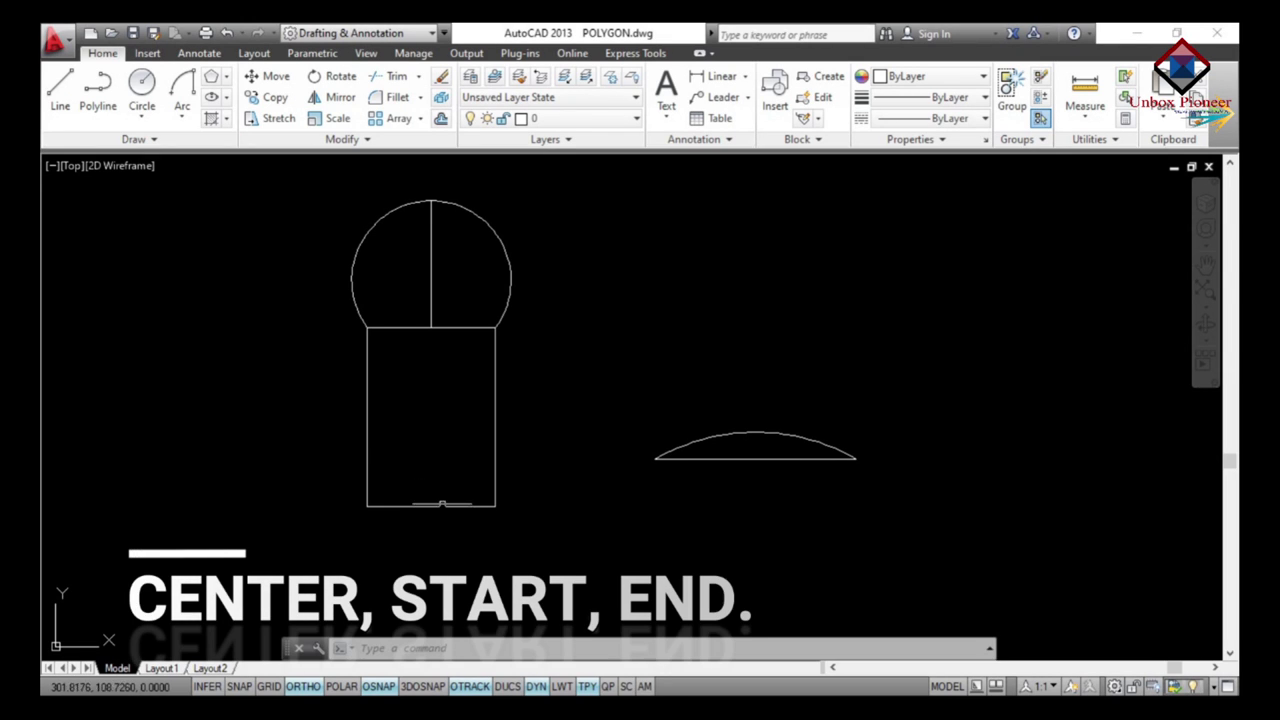
- Read the description of the Center, Start, End arc option and undo the Start, End, Radius arc
left_click(182, 118)
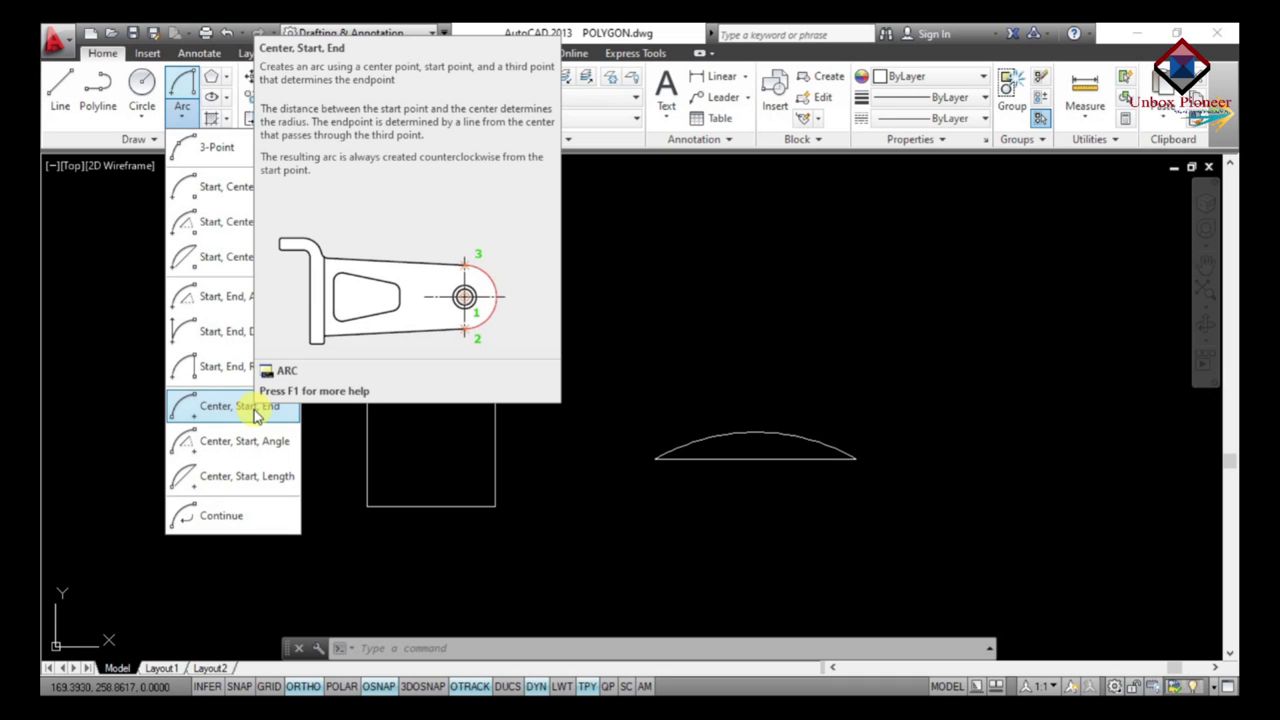
key("Escape")
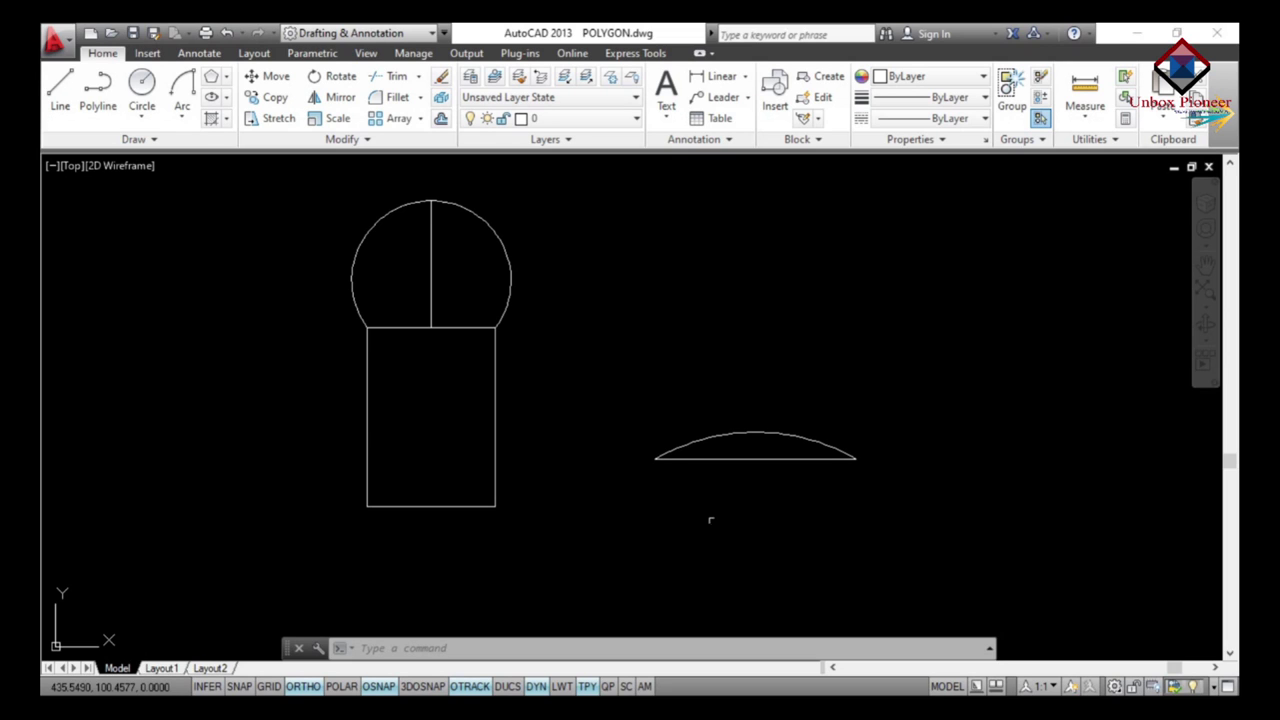
key("ctrl+z")
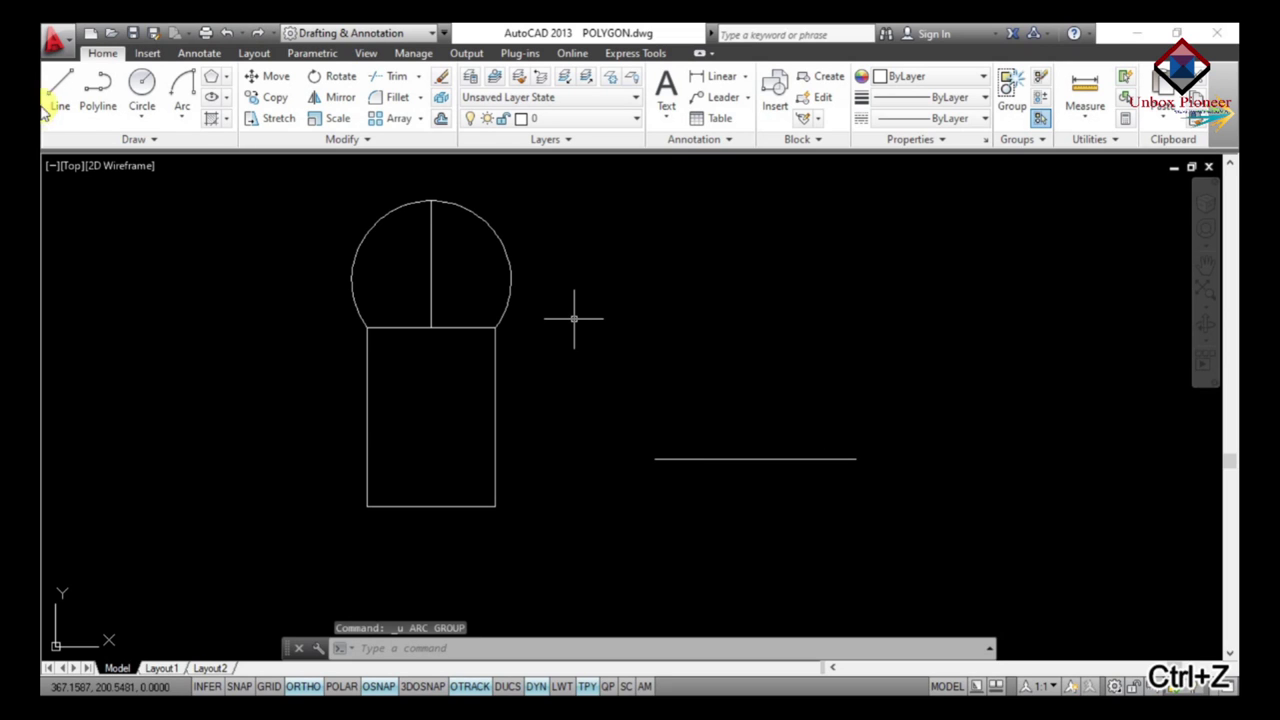
- Draw a Center, Start, End arc centred on the horizontal line's midpoint, from its right endpoint to its left endpoint
left_click(183, 119)
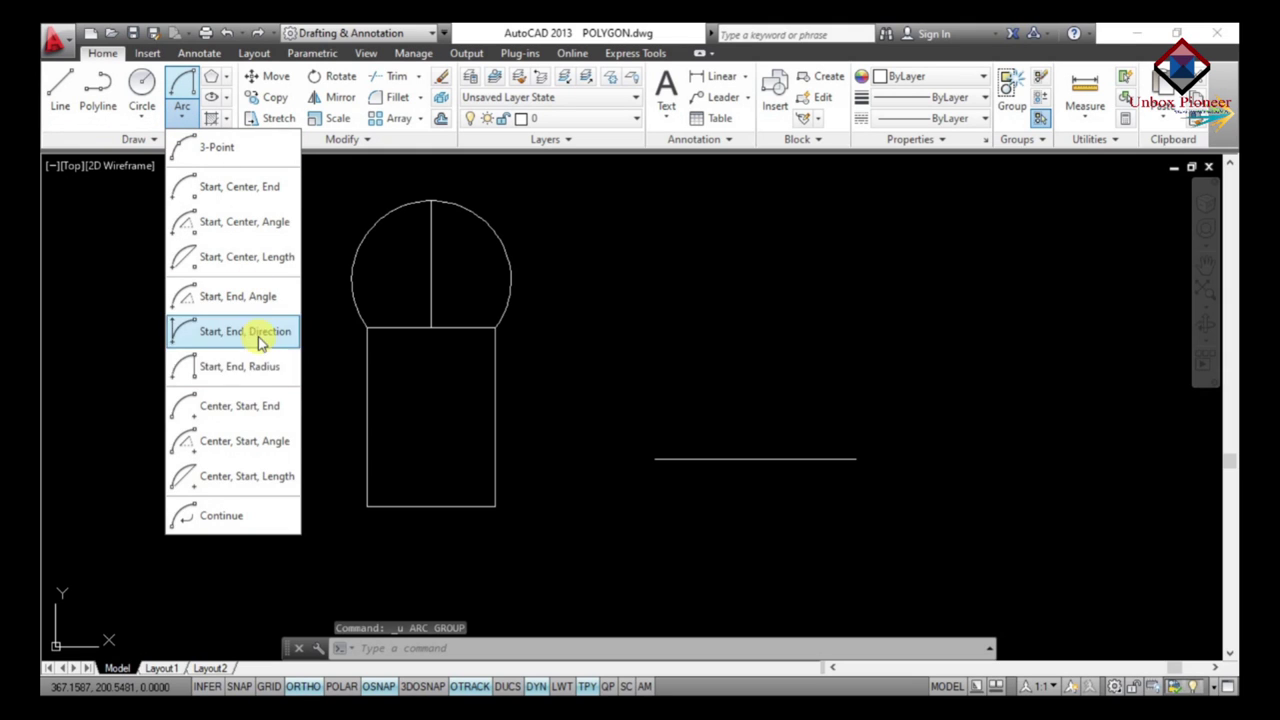
left_click(245, 406)
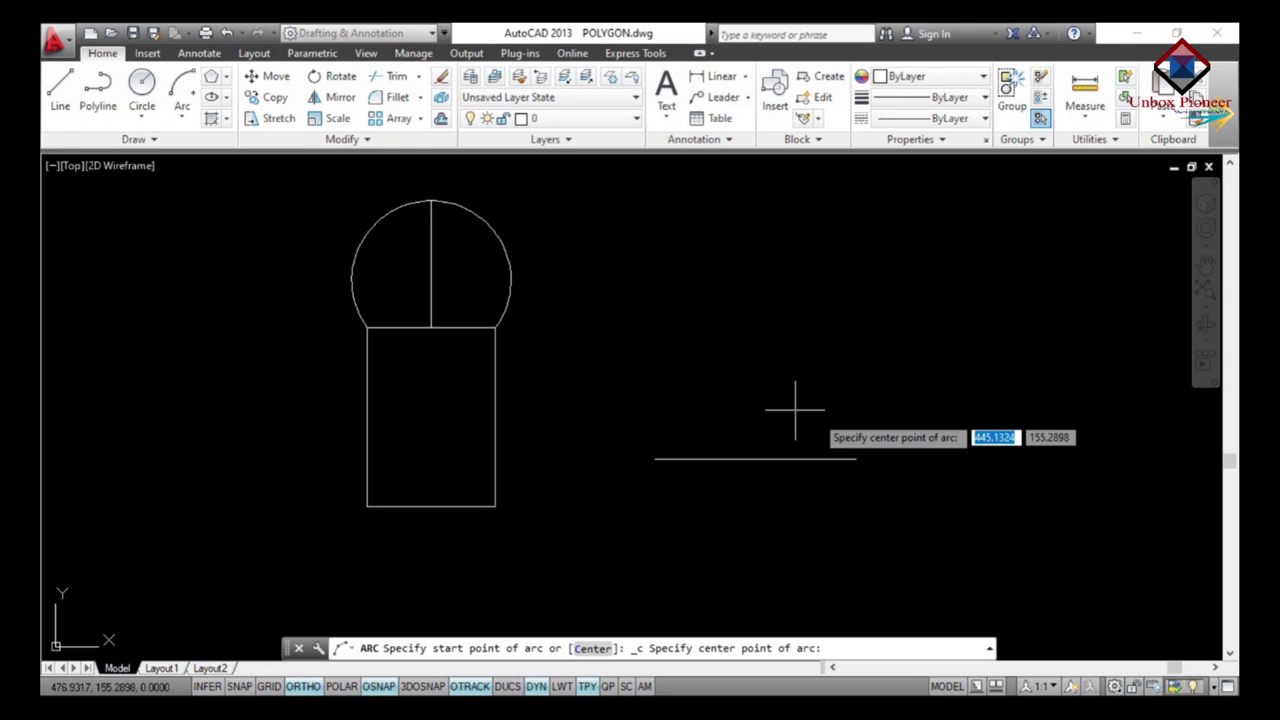
left_click(755, 460)
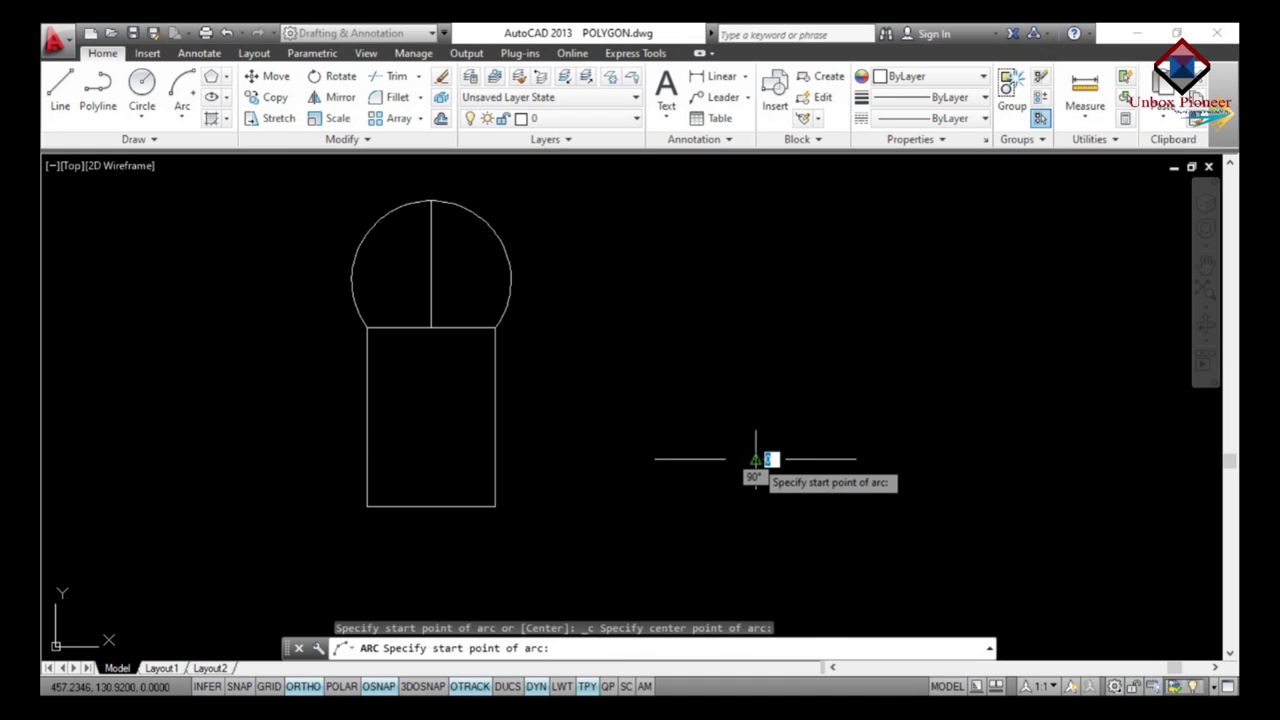
left_click(856, 460)
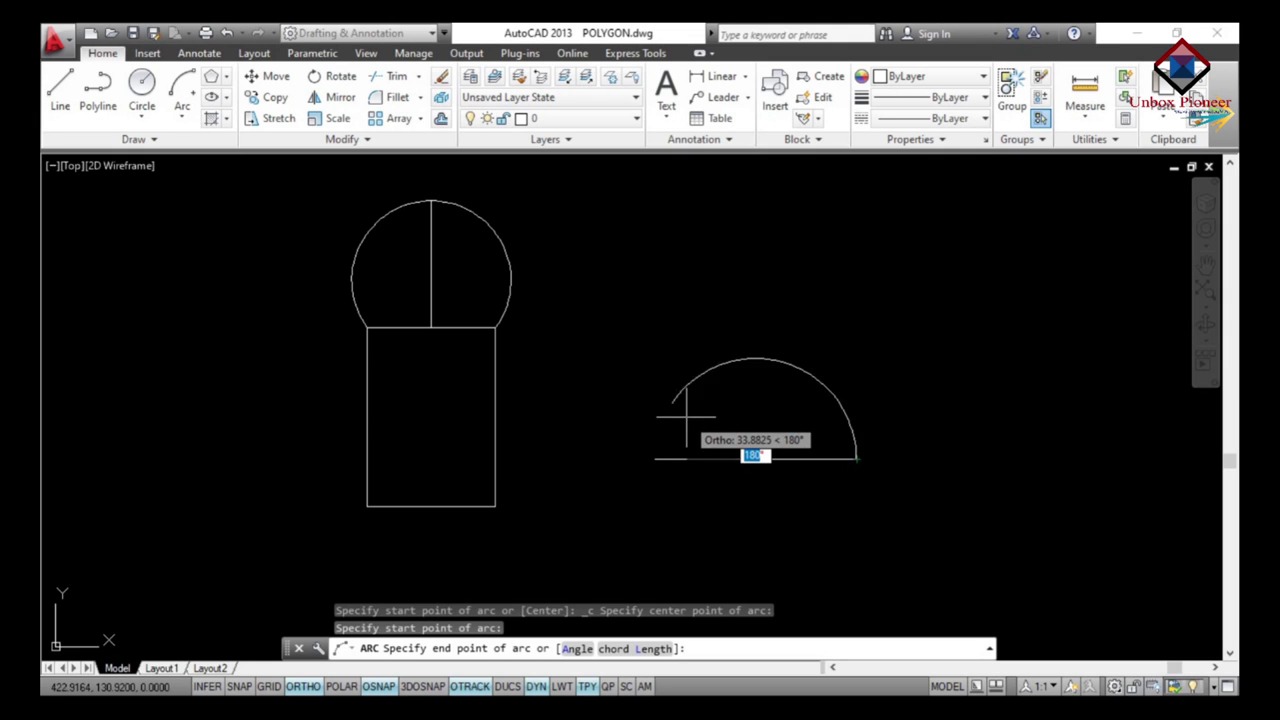
left_click(655, 459)
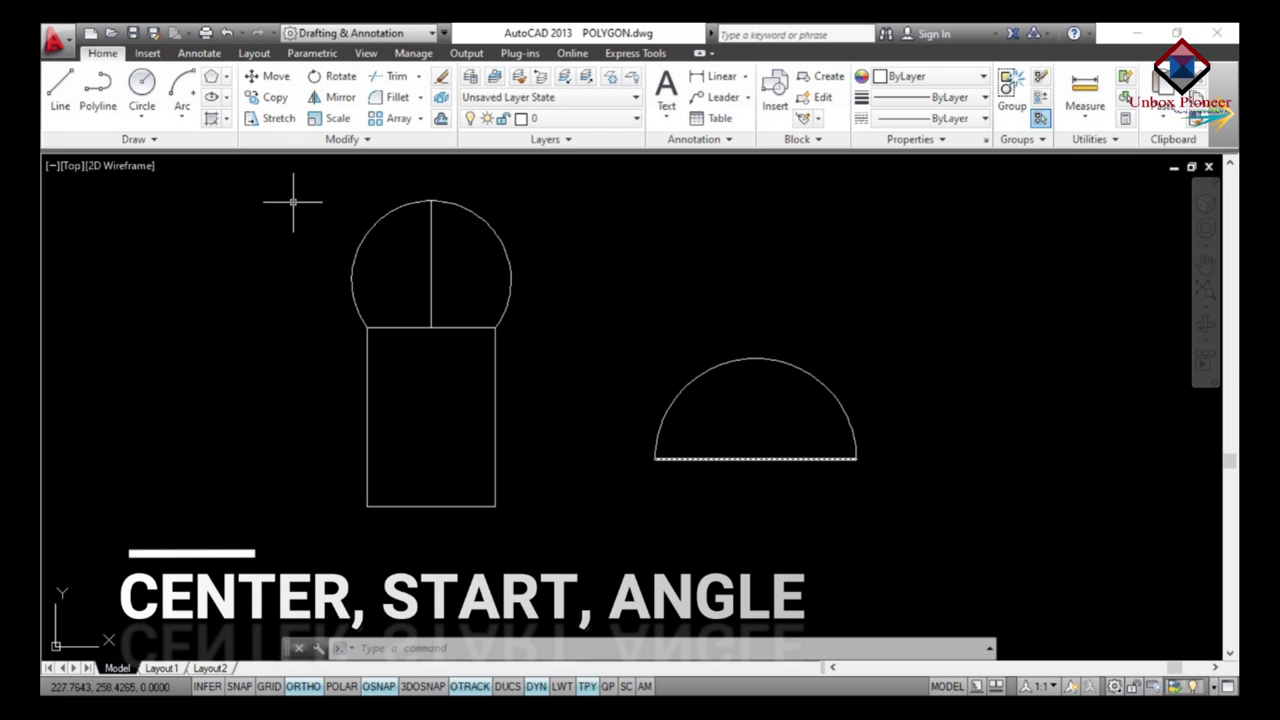
- Examine the descriptions of the Center, Start, Angle and Center, Start, Length arc options
left_click(184, 112)
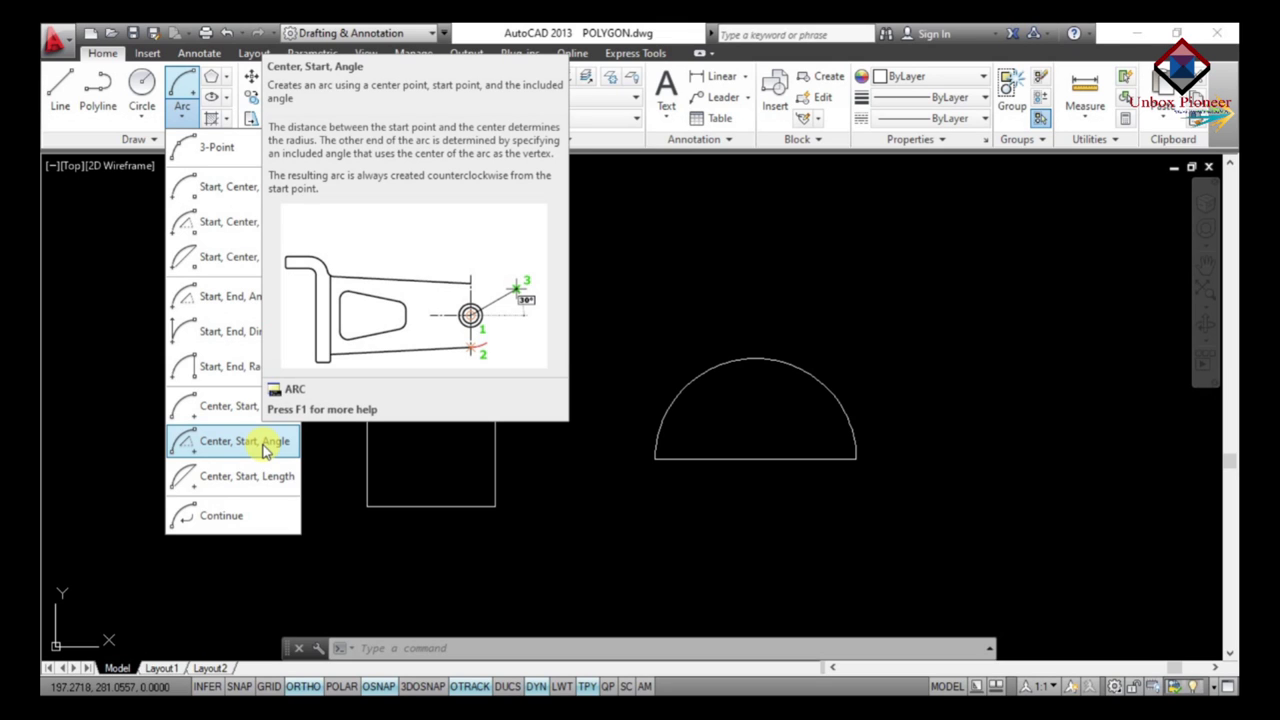
left_click(265, 449)
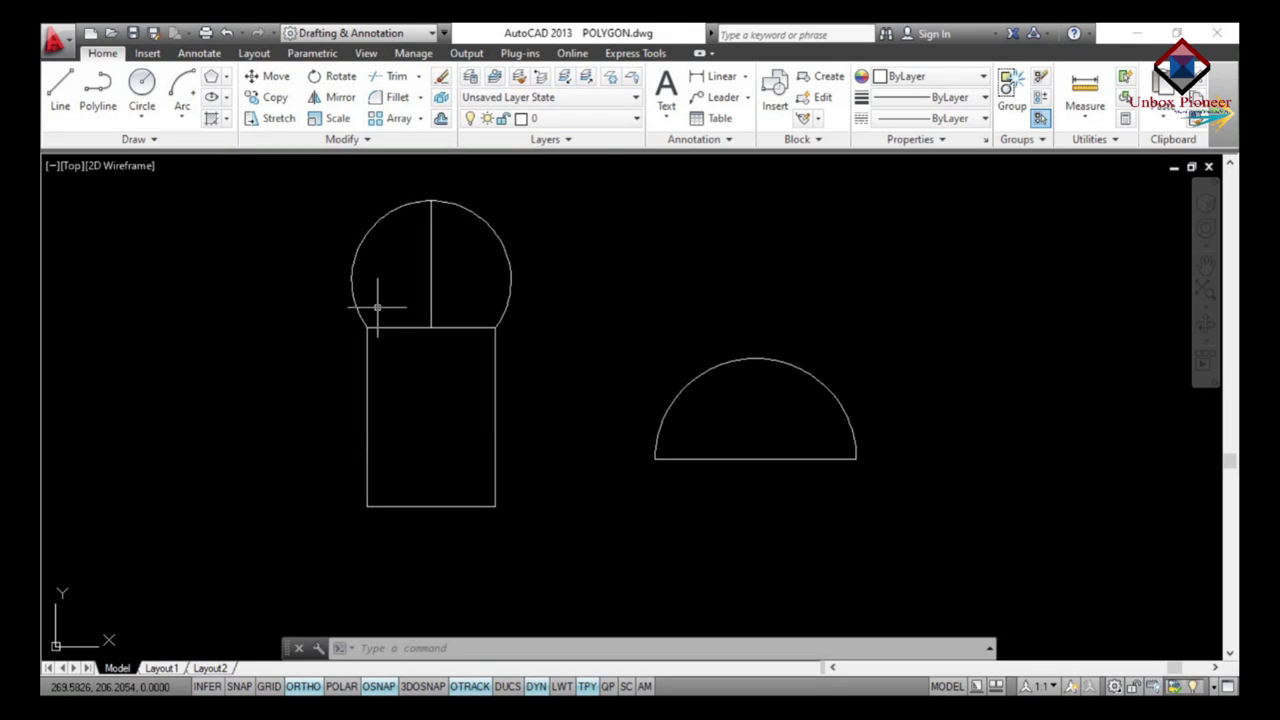
left_click(185, 125)
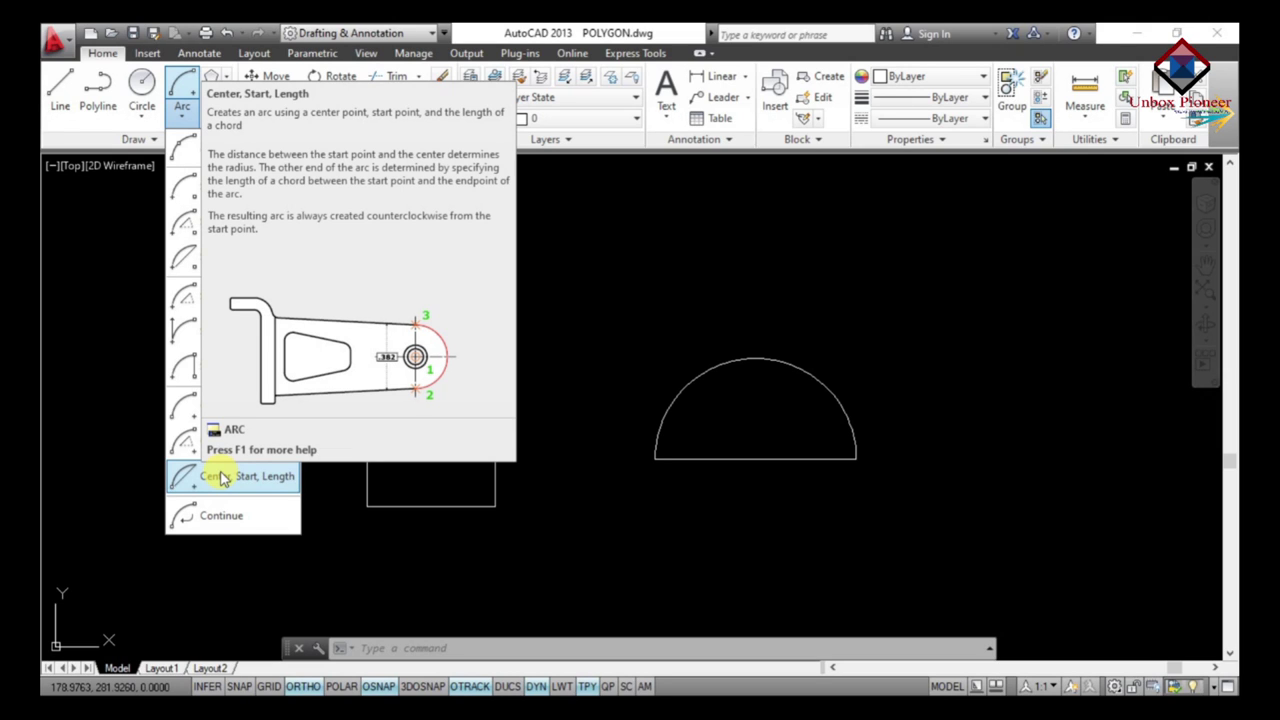
left_click(666, 611)
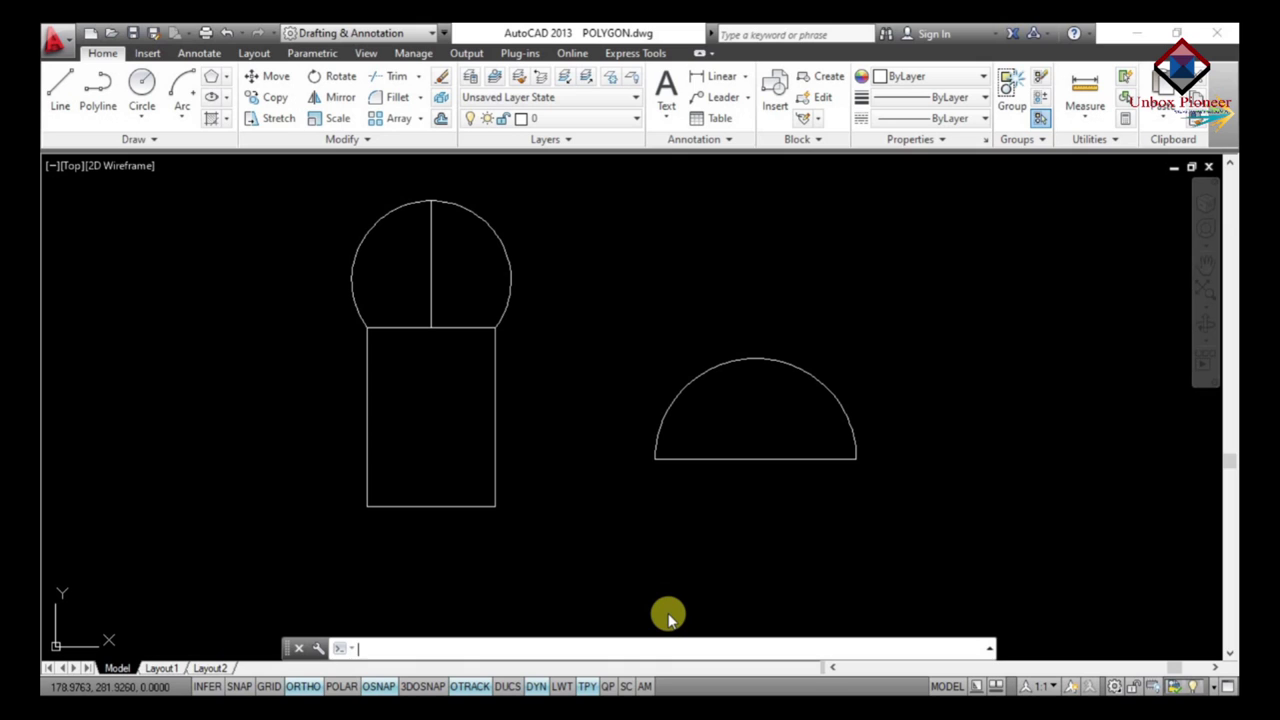
- Draw a Continue arc with Ortho off, tangent to the semicircle at its left end and ending freely below the horizontal line
left_click(175, 117)
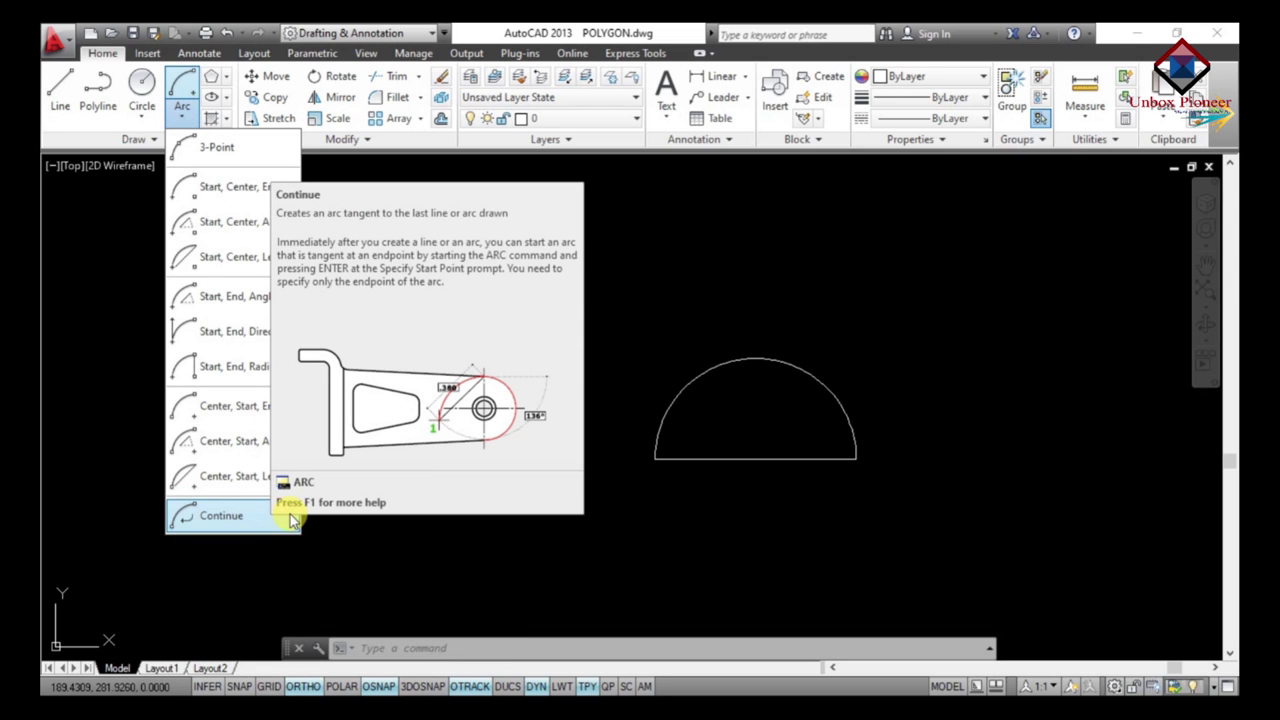
left_click(265, 516)
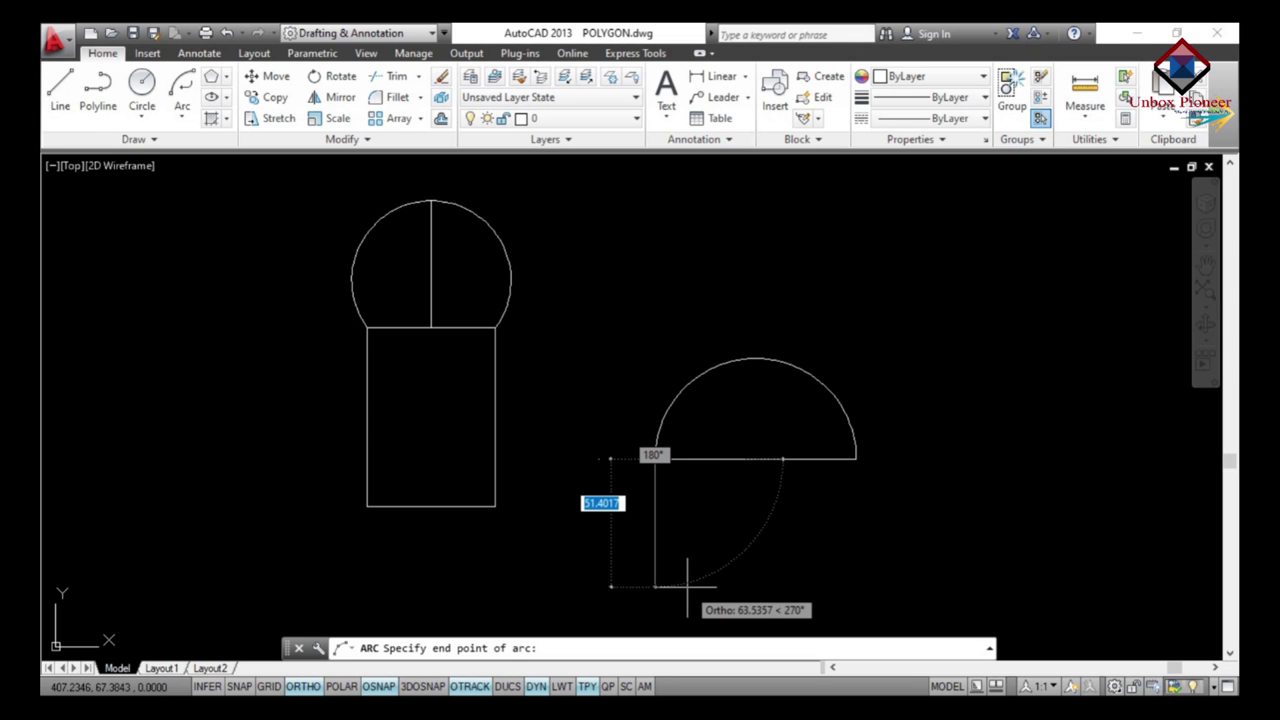
left_click(303, 686)
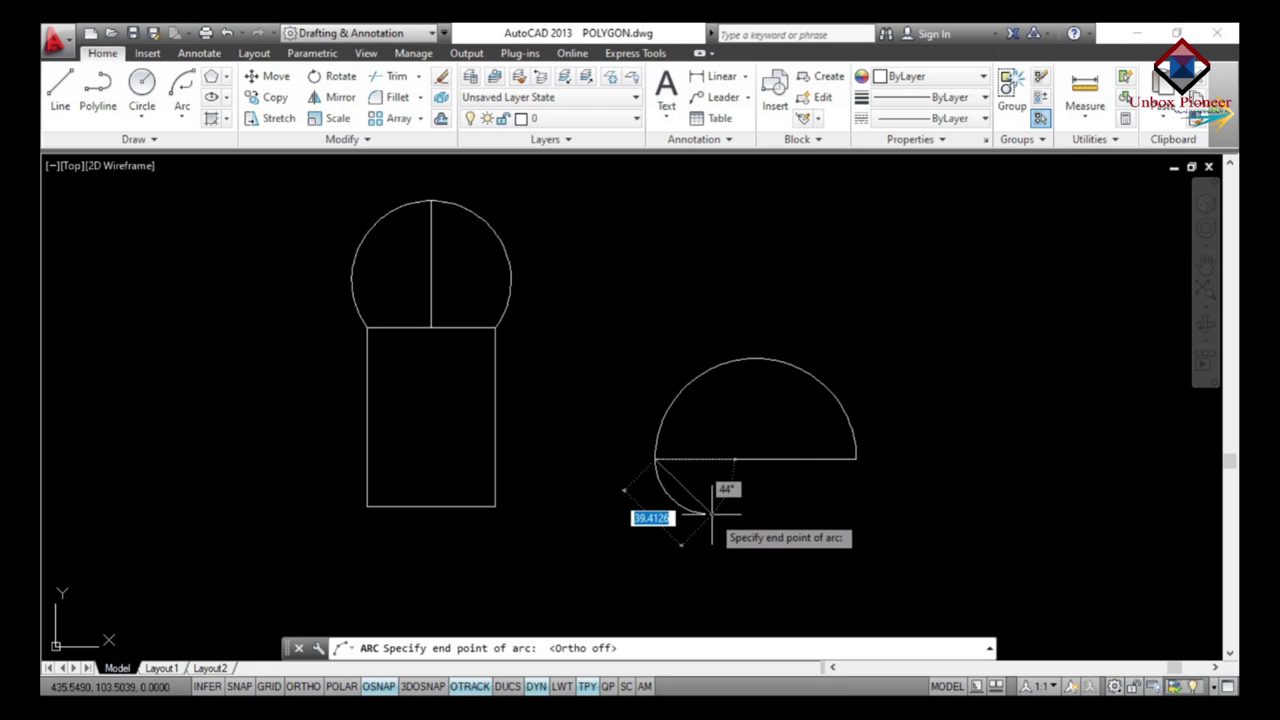
left_click(800, 556)
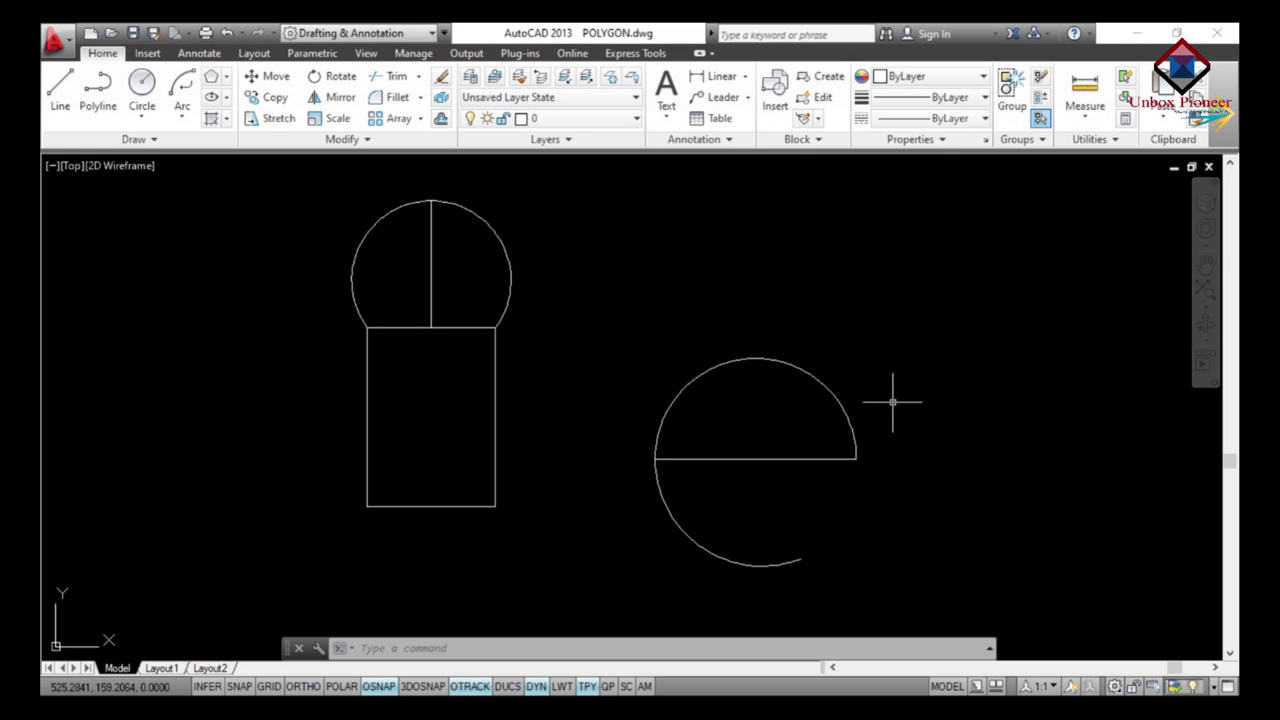
- Erase all objects in the drawing
key("ctrl+shift+semicolon")
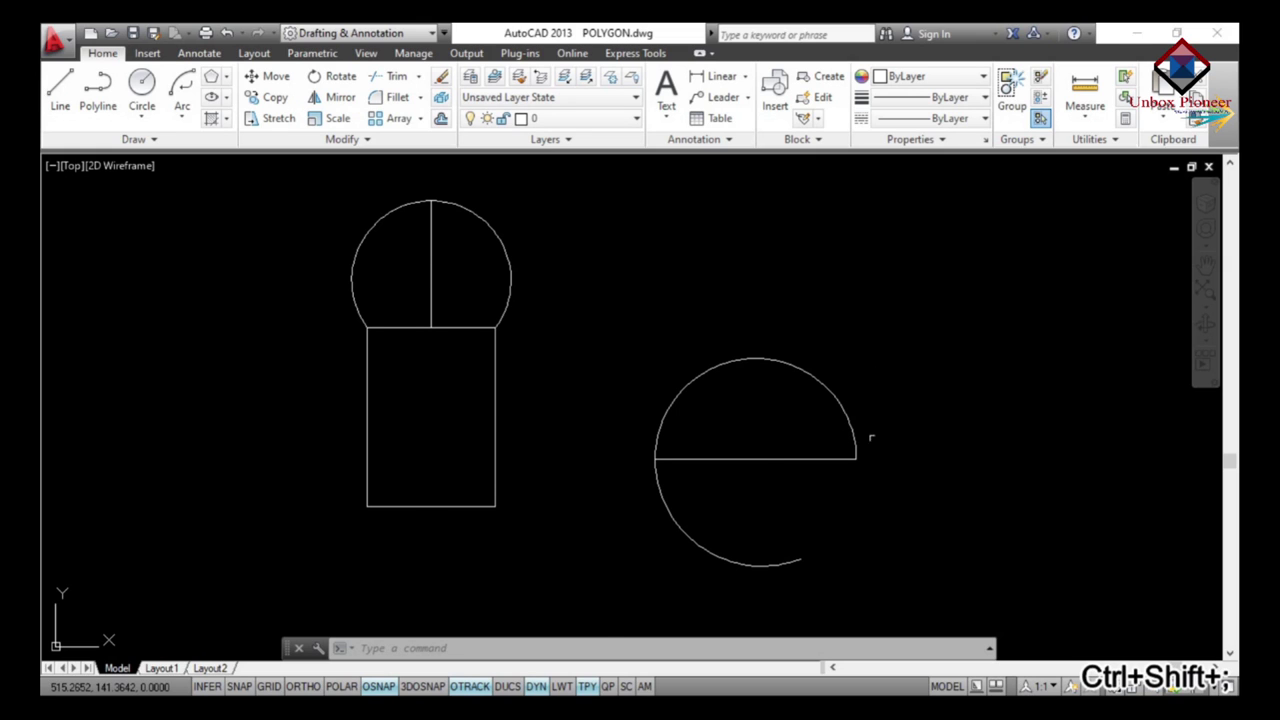
key("ctrl+a")
key("Delete")
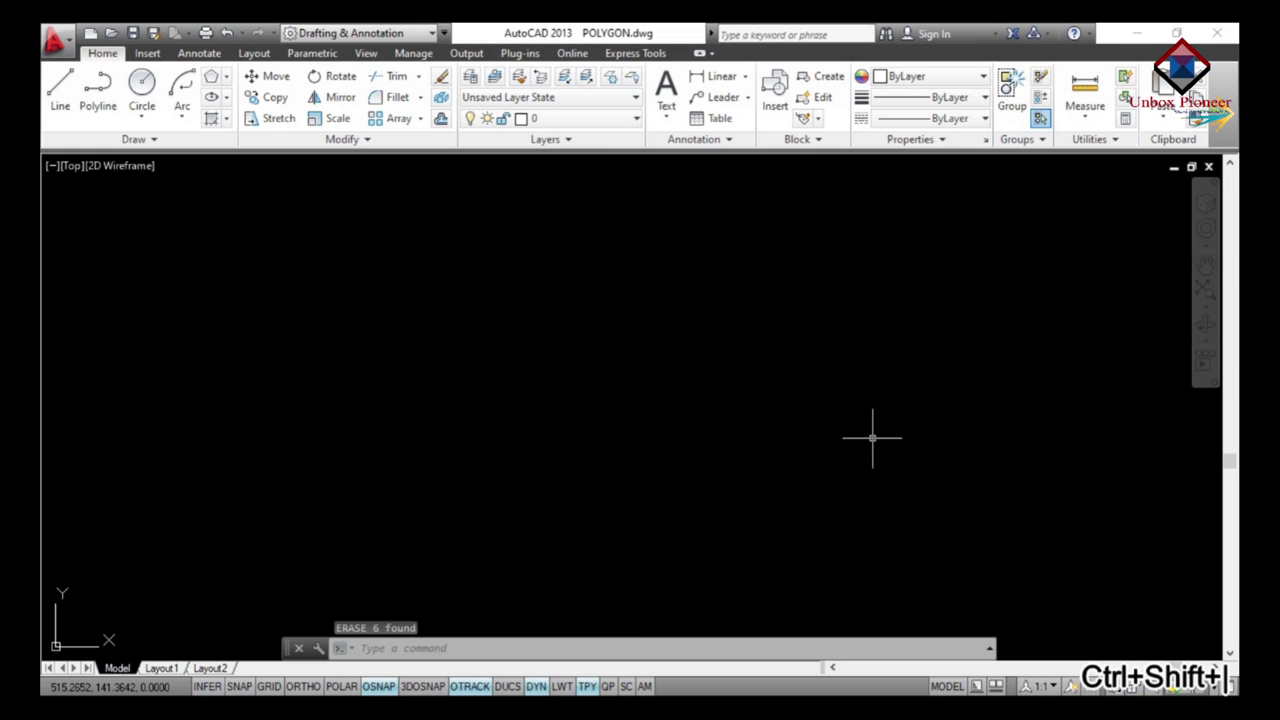
- Draw a circle with a radius of about 43 in the upper middle of the empty drawing area
type("c")
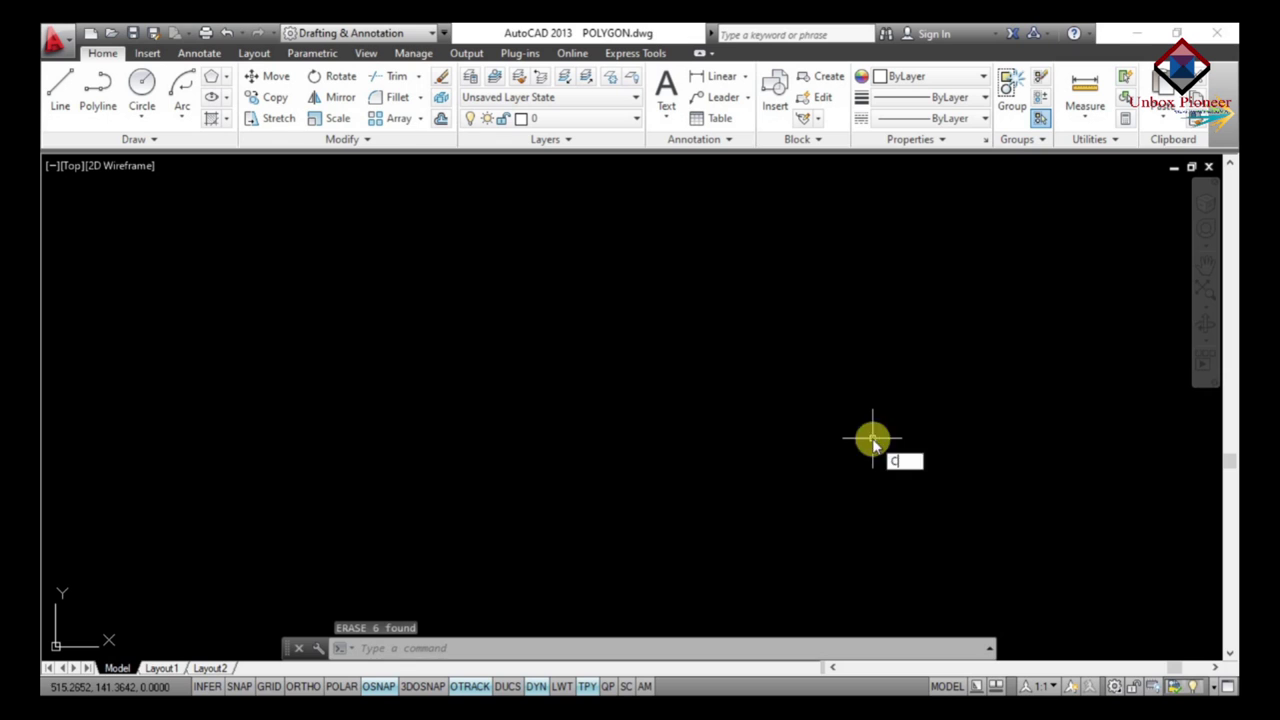
key("Return")
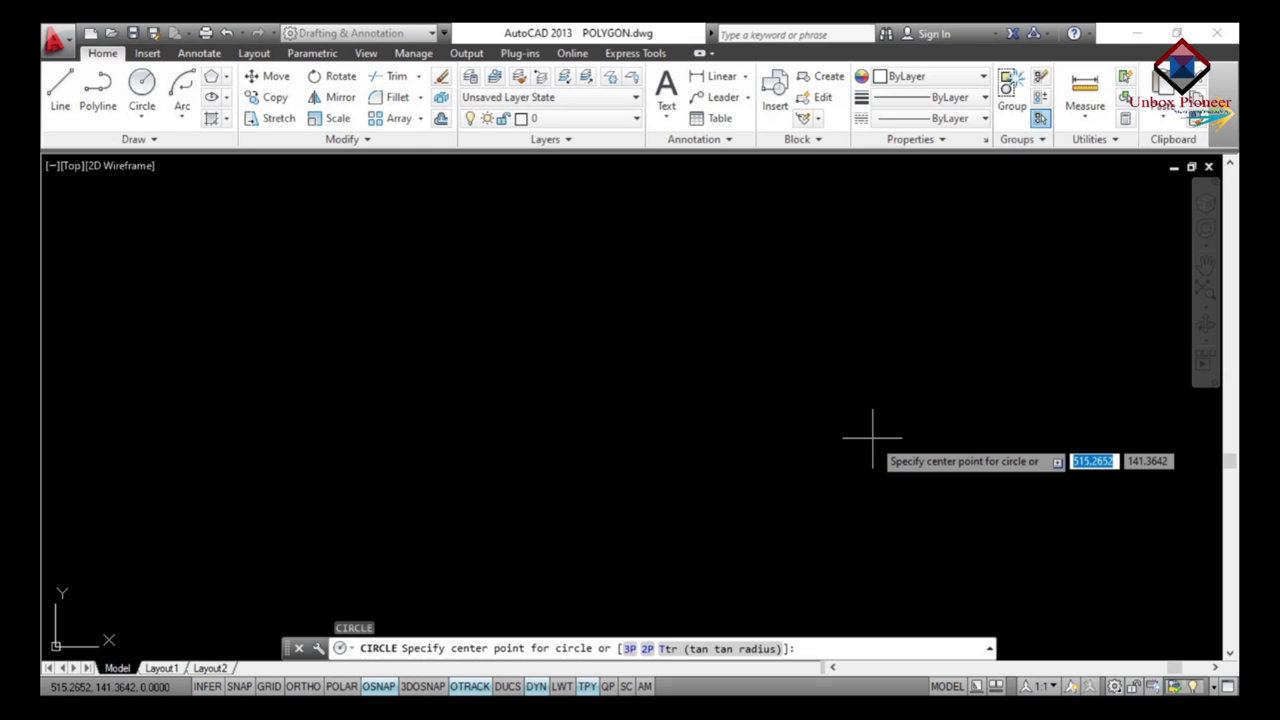
left_click(708, 330)
left_click(707, 244)
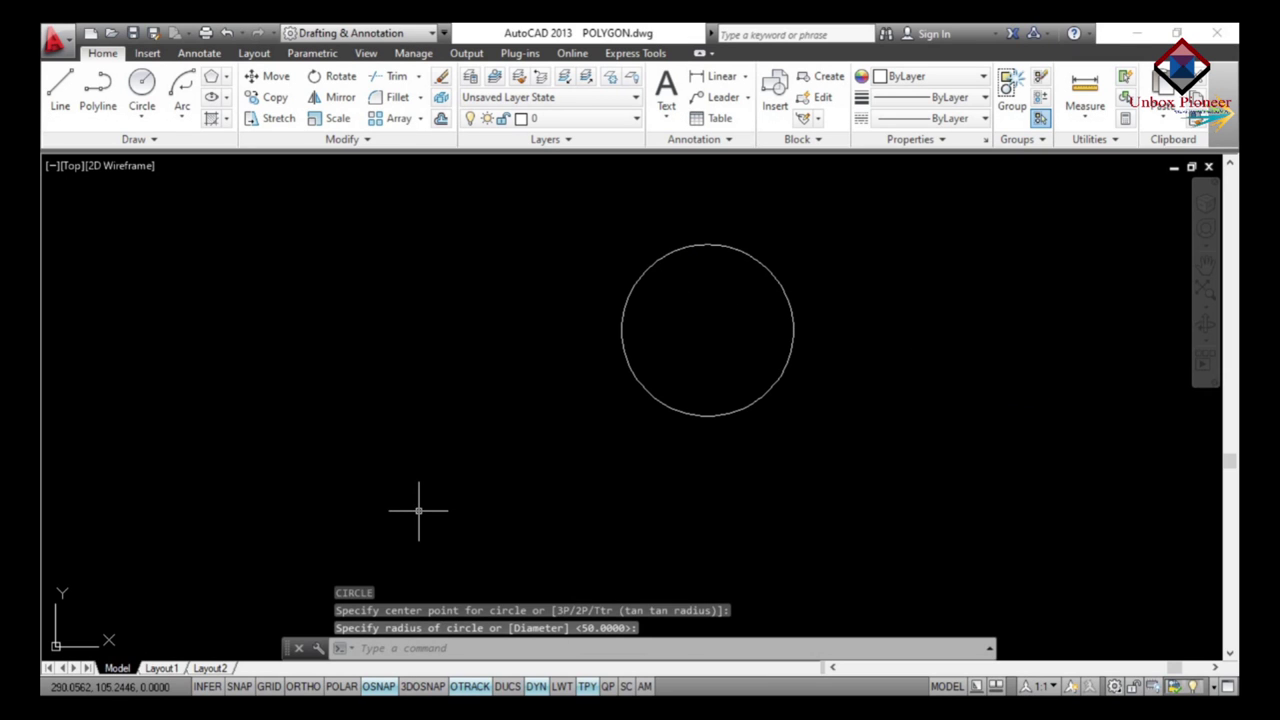
- Draw a second, smaller circle below and to the left of the large circle
type("c")
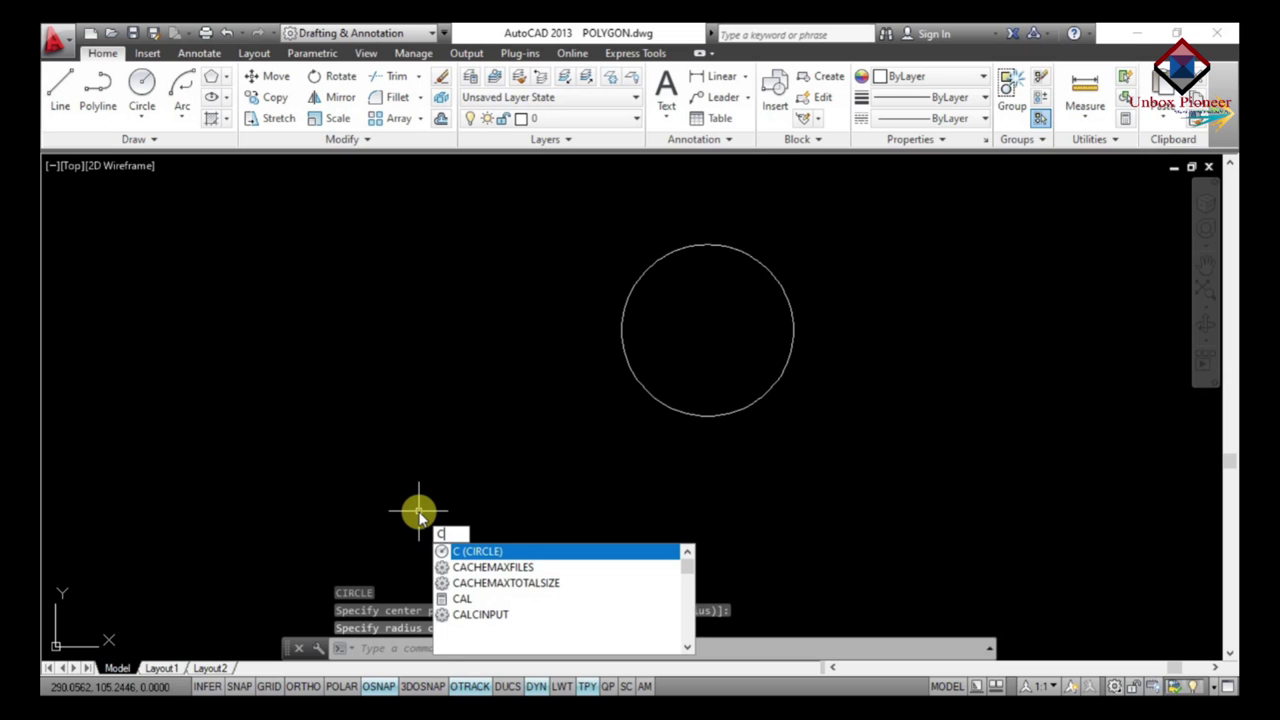
key("Return")
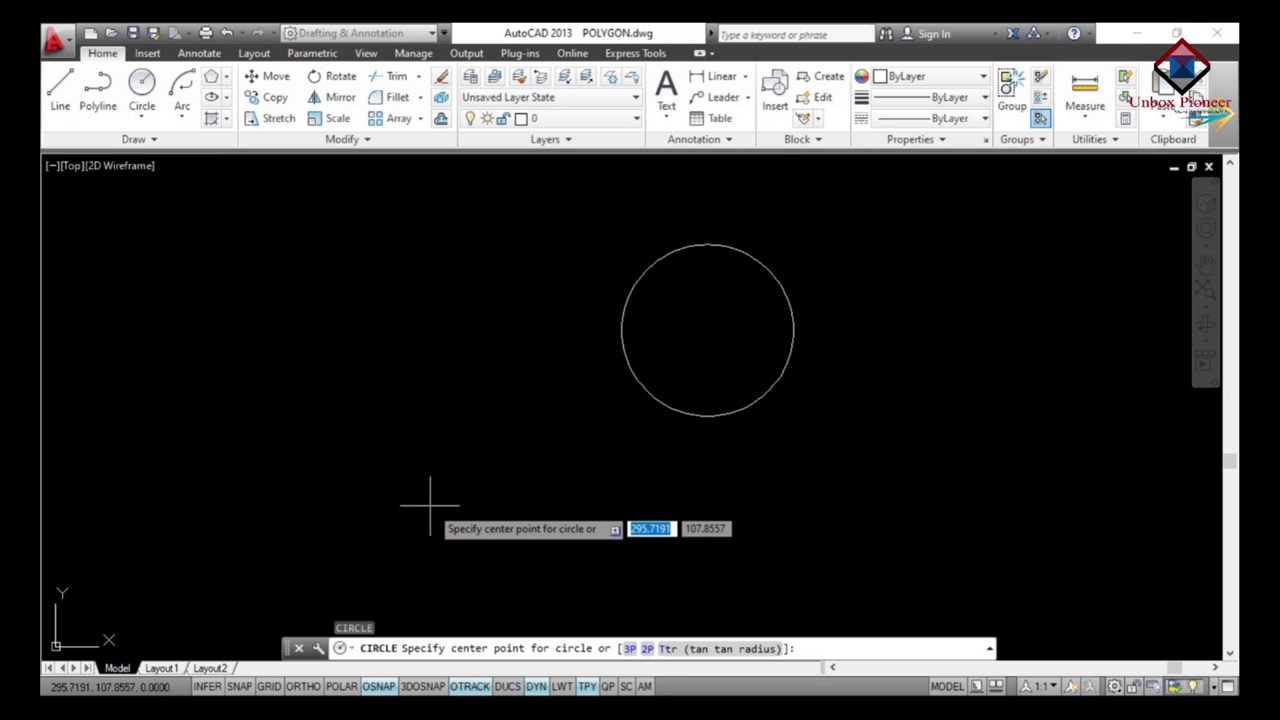
left_click(426, 506)
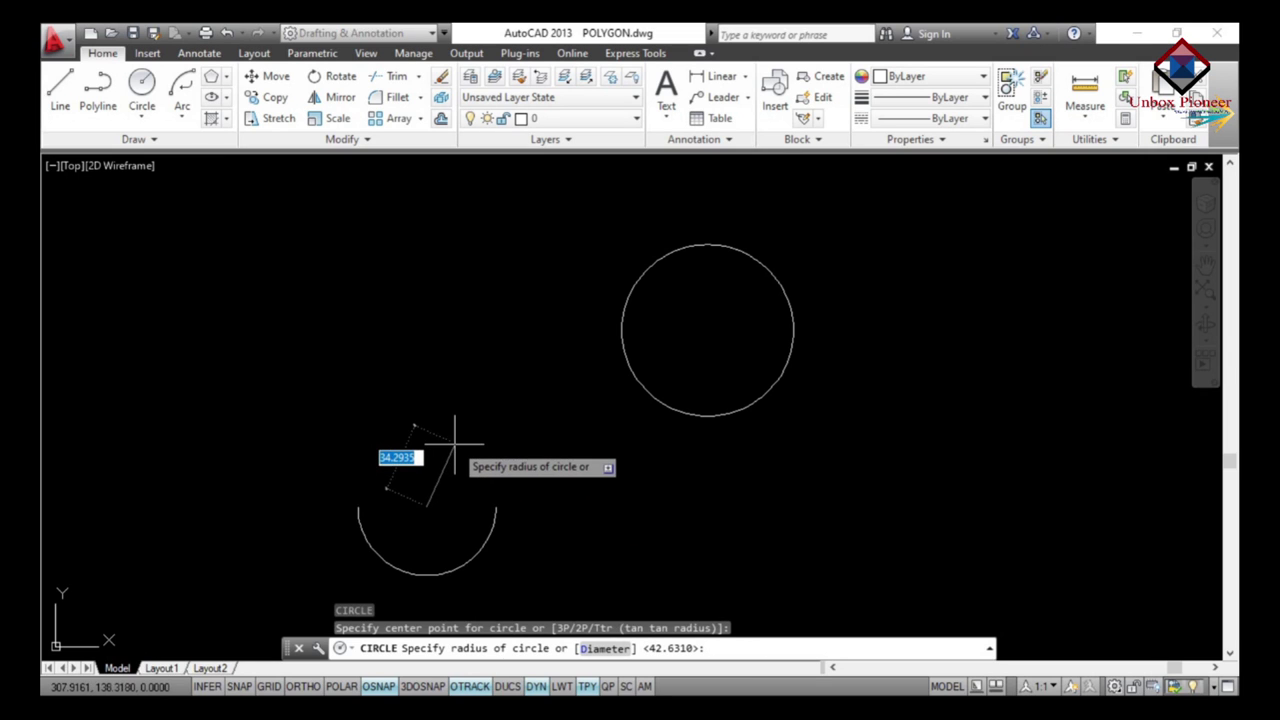
left_click(447, 463)
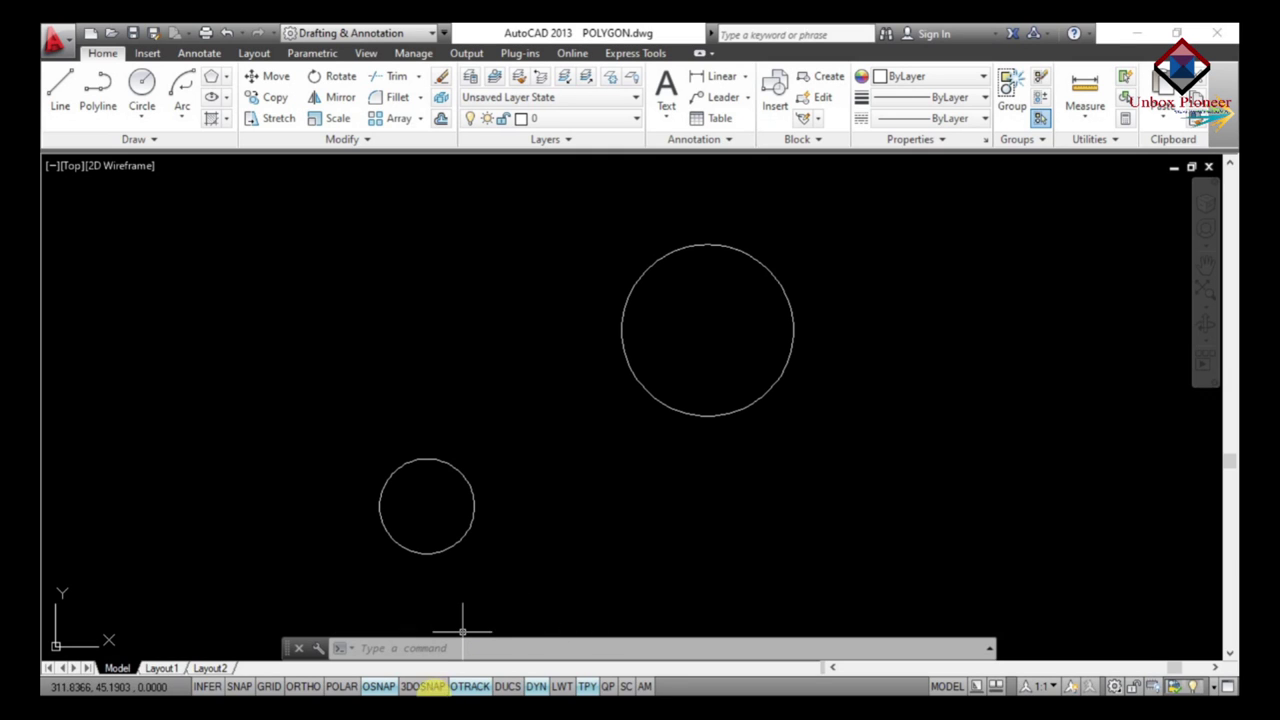
- Clear all object snap modes and enable only the Tangent snap in the drafting settings
right_click(378, 687)
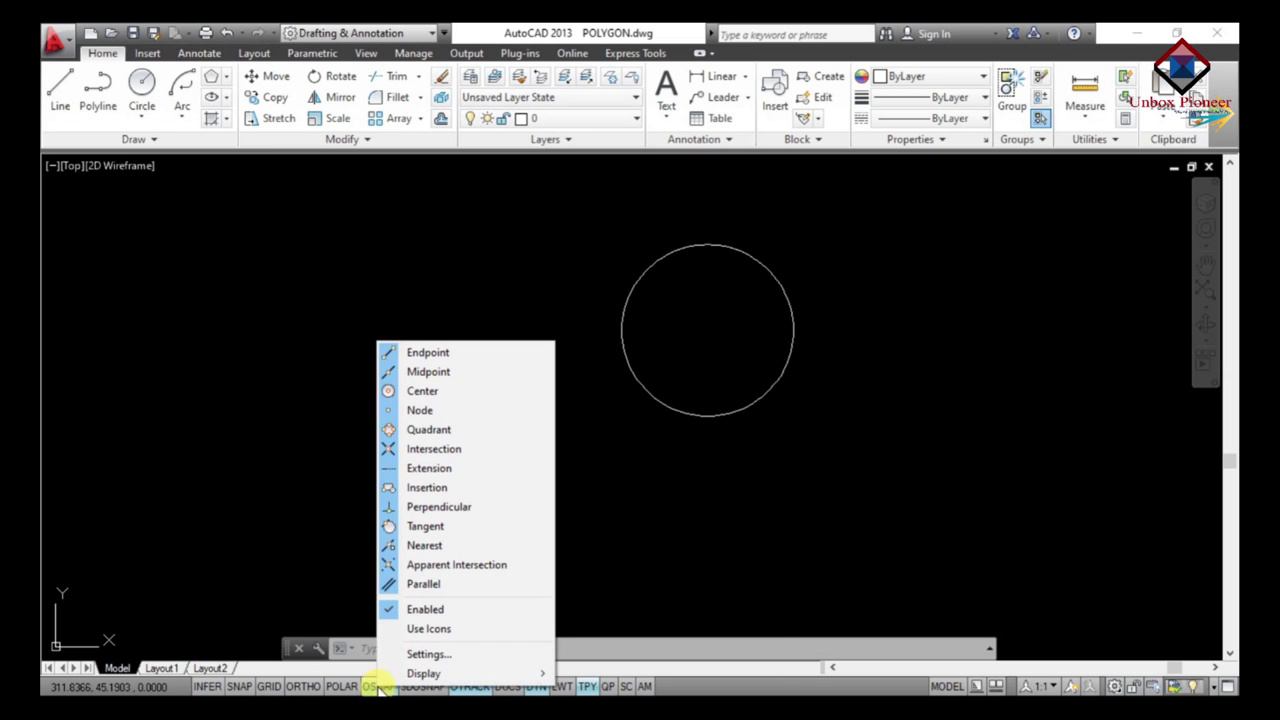
left_click(425, 655)
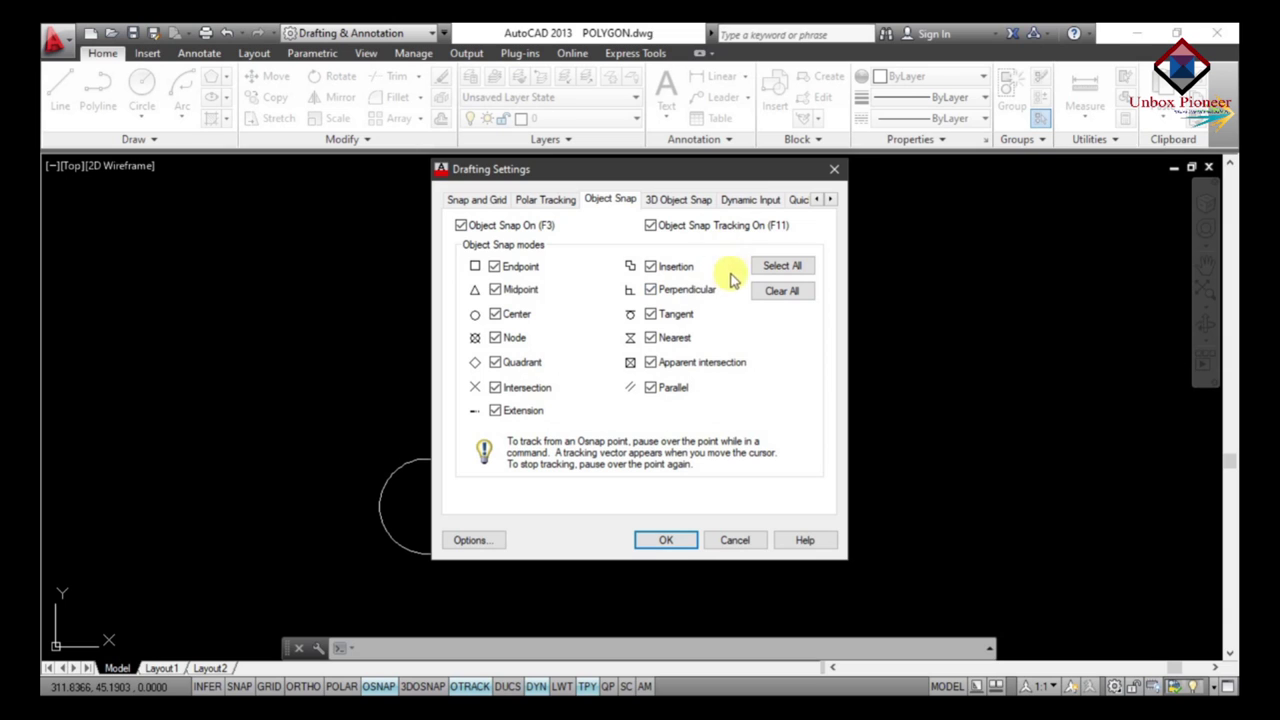
left_click(780, 295)
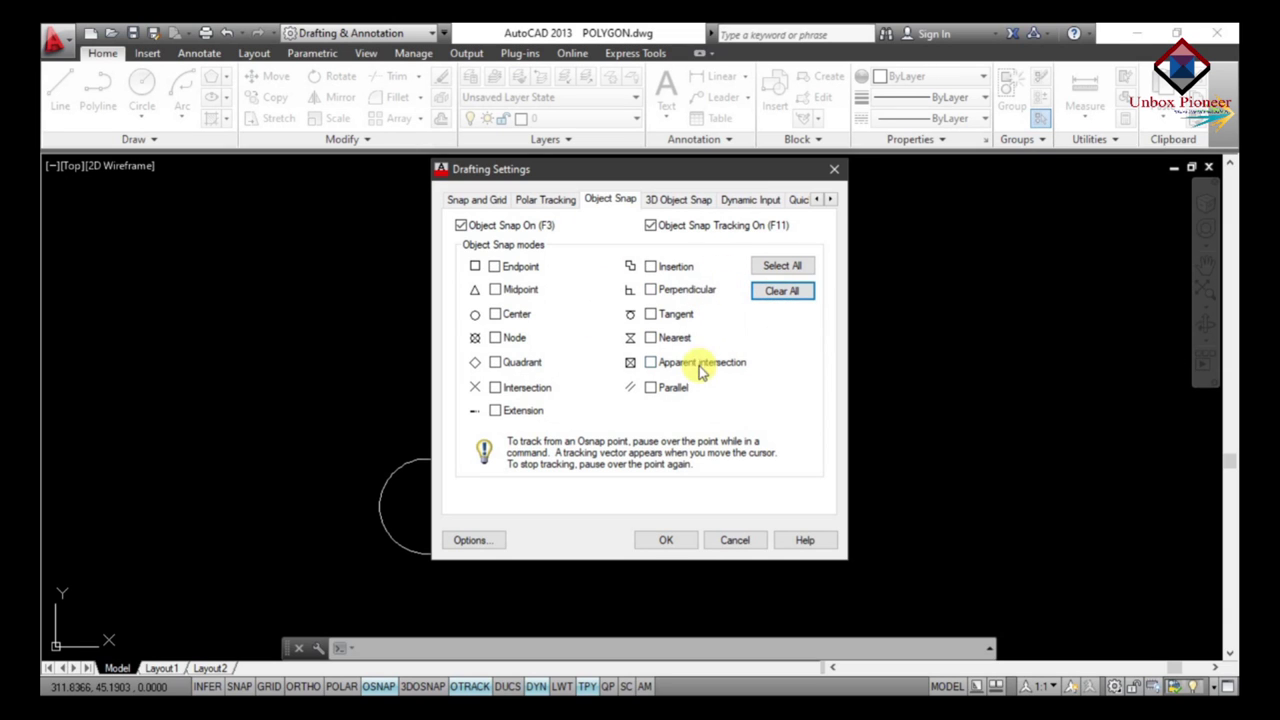
left_click(651, 315)
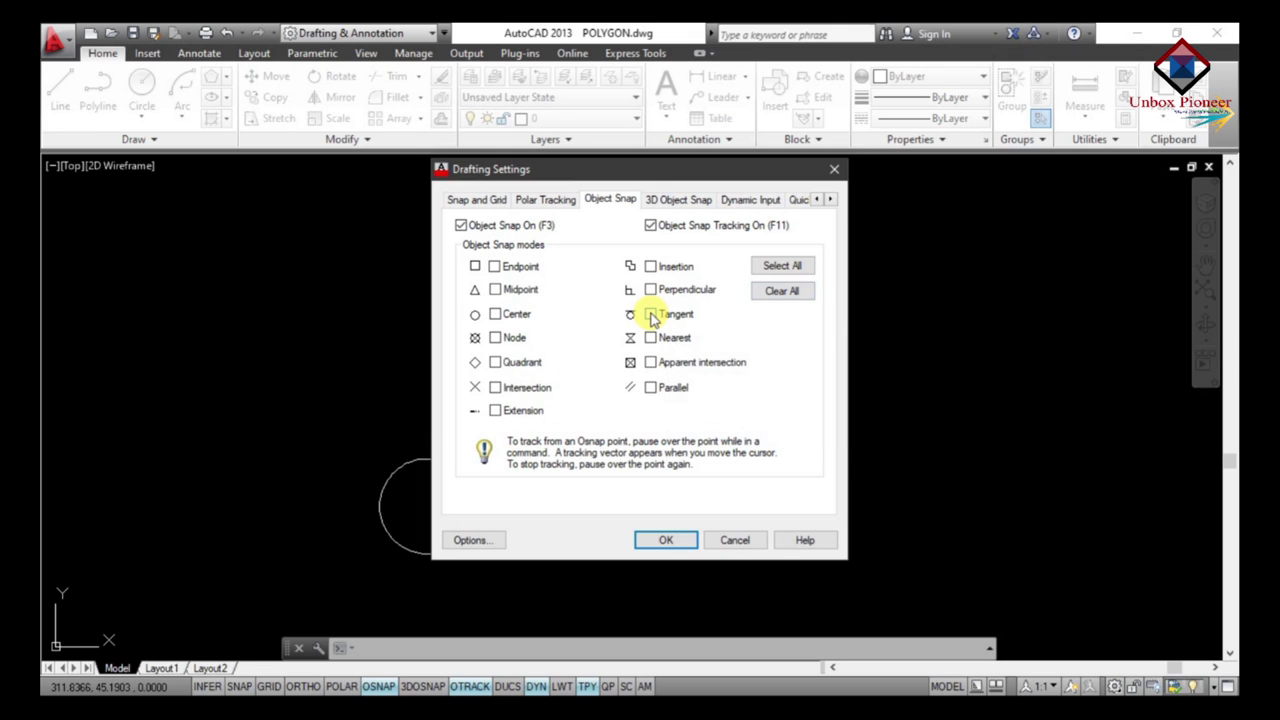
left_click(666, 541)
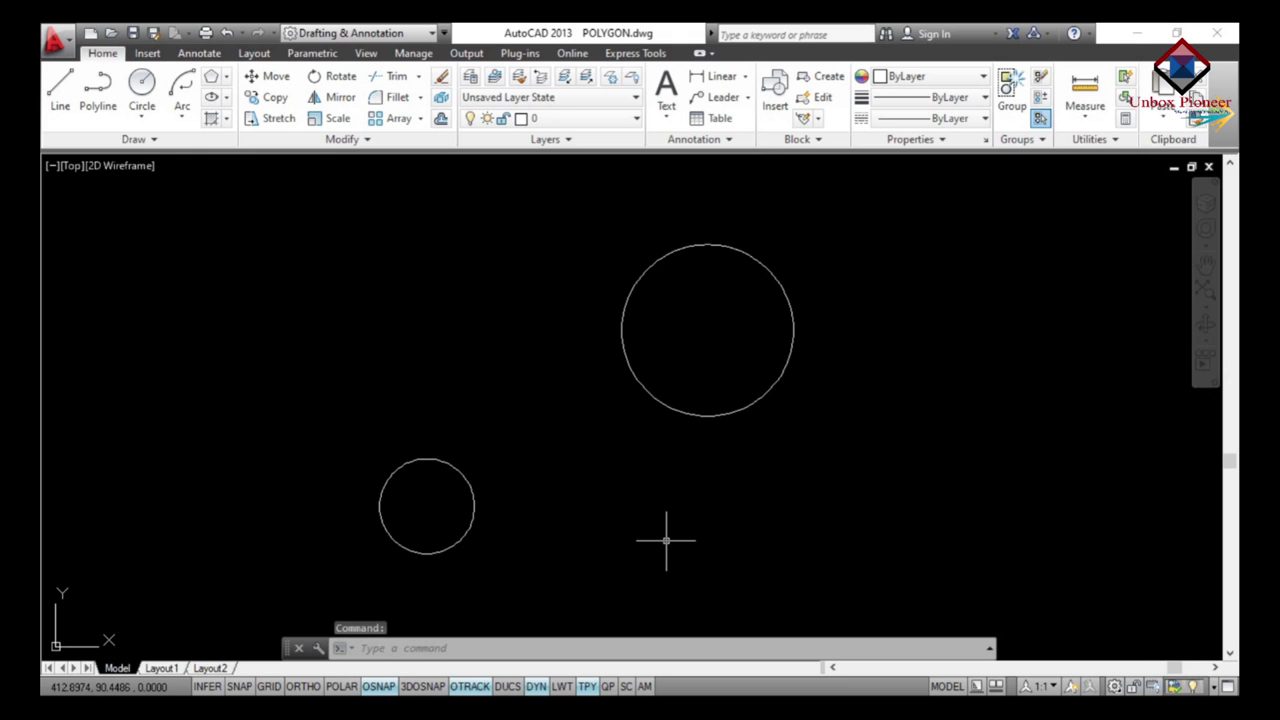
- Draw a line tangent to the upper-left sides of both circles, from the small circle to the large one
type("l")
key("Return")
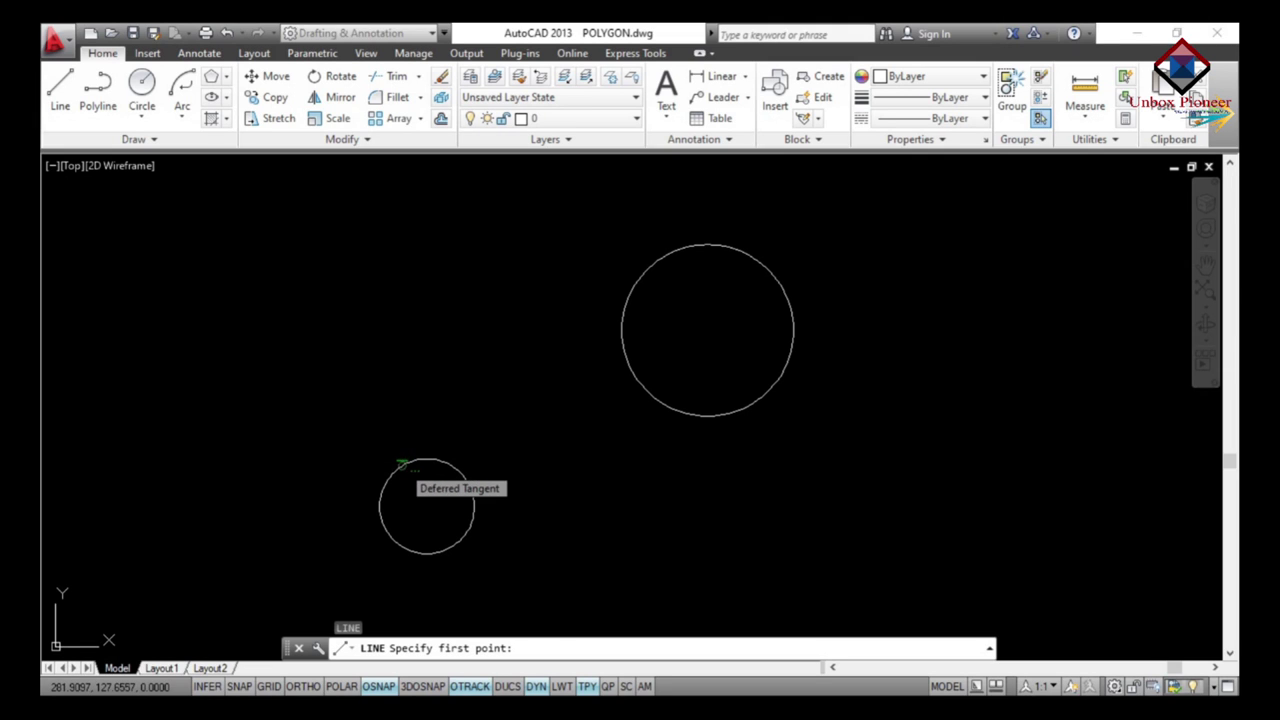
left_click(401, 464)
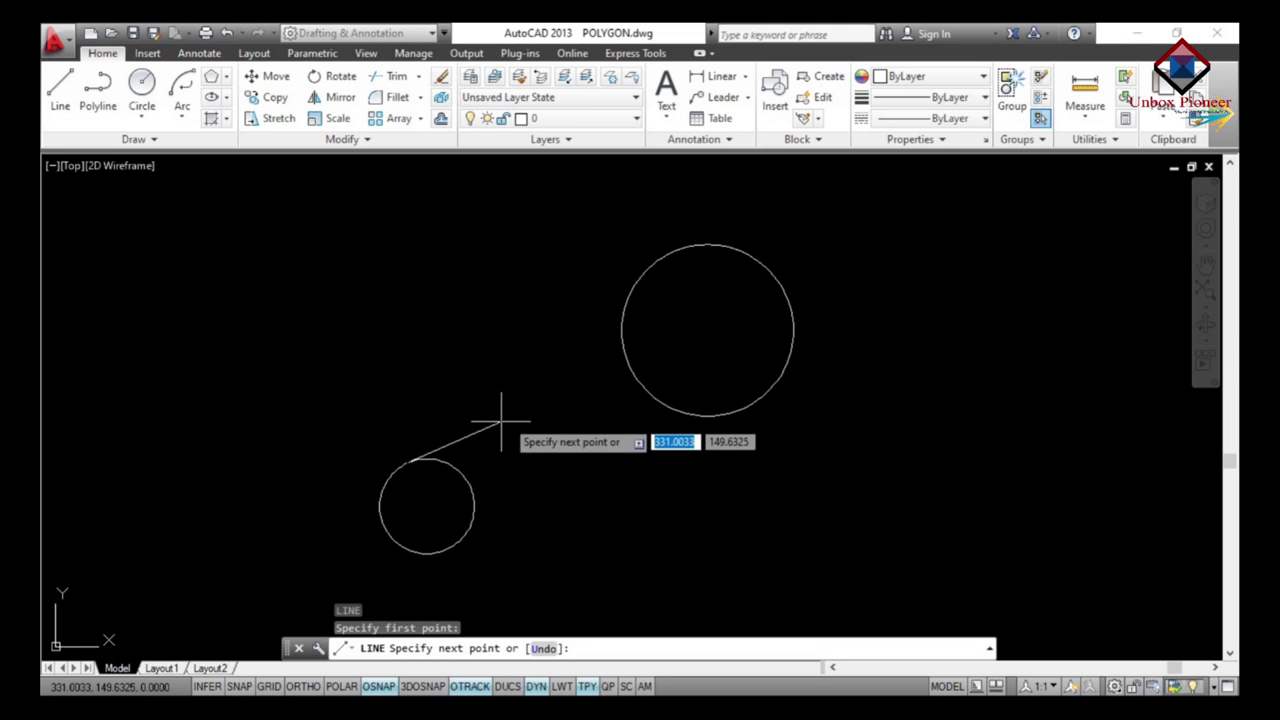
left_click(663, 256)
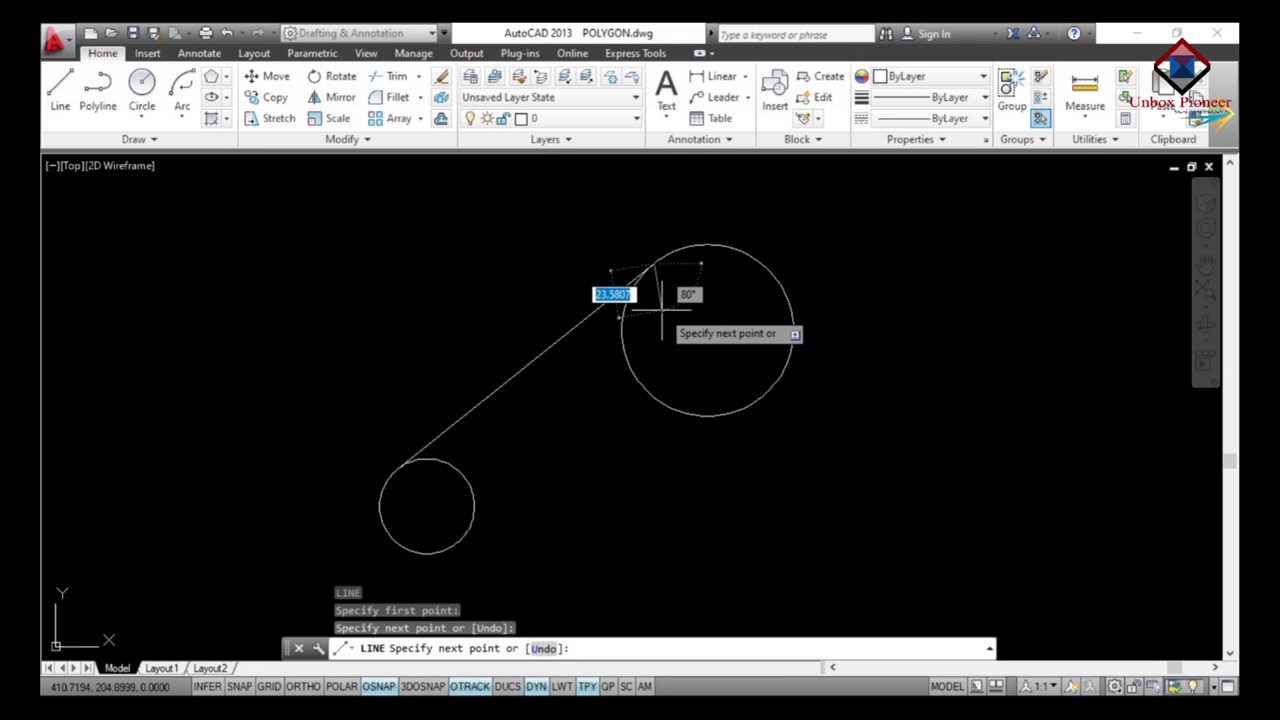
key("Escape")
- Draw a line tangent to the lower-right sides of both circles, from the small circle to the large one
type("l")
key("Return")
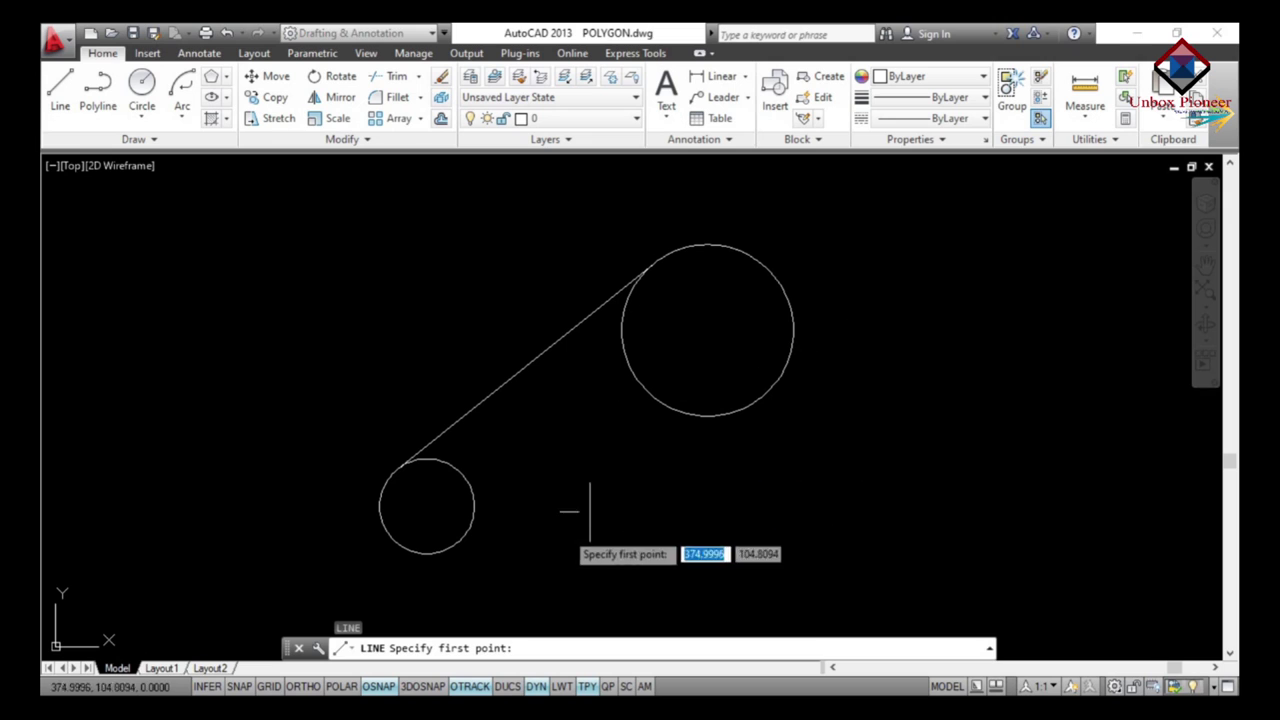
left_click(443, 549)
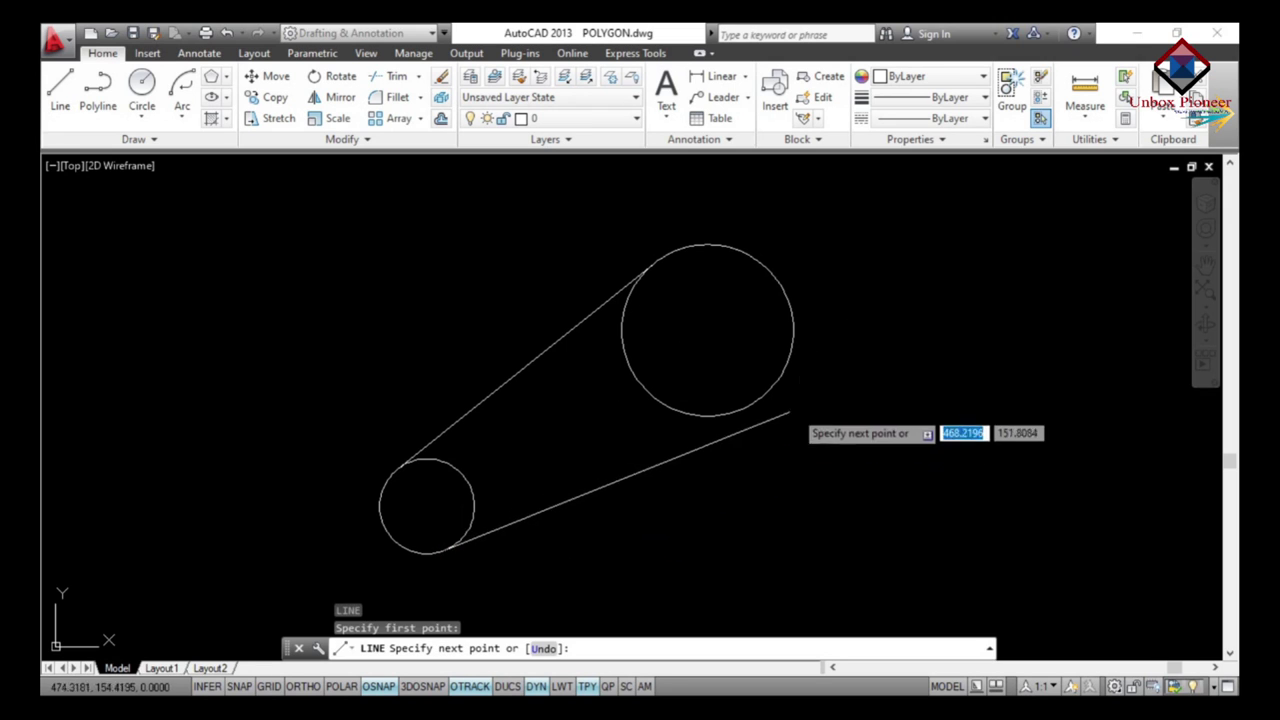
left_click(782, 410)
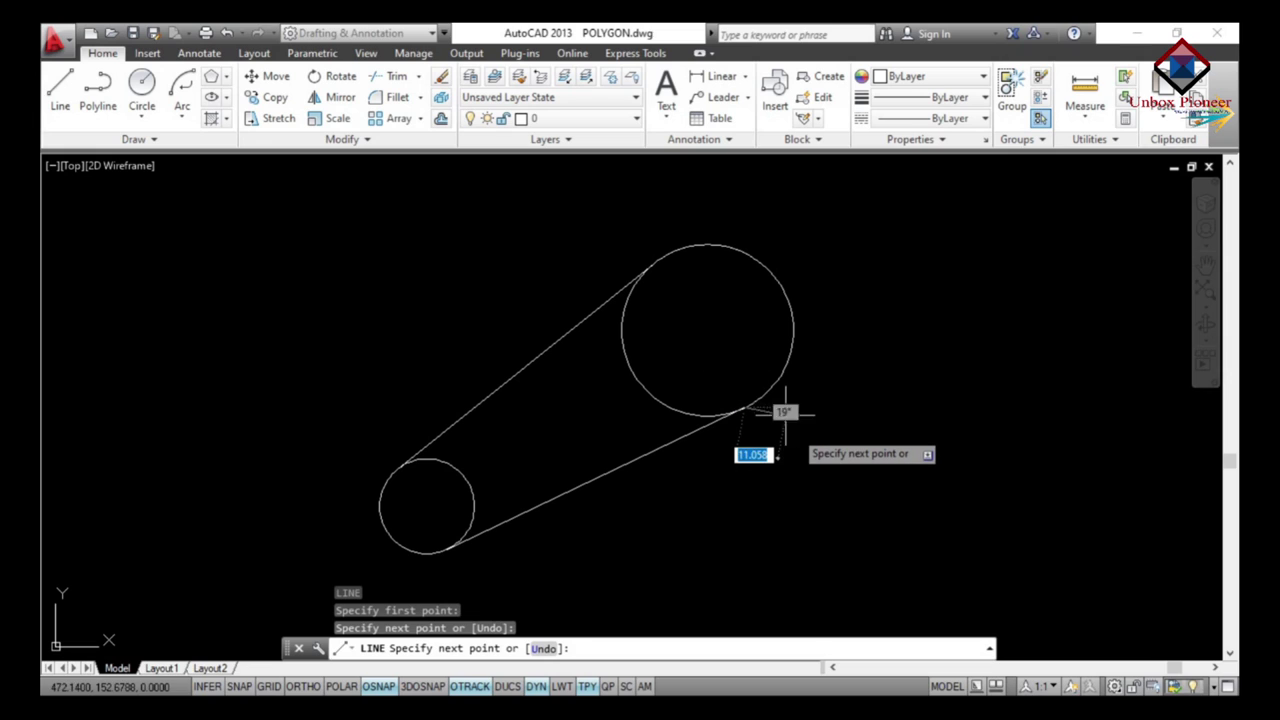
key("Escape")
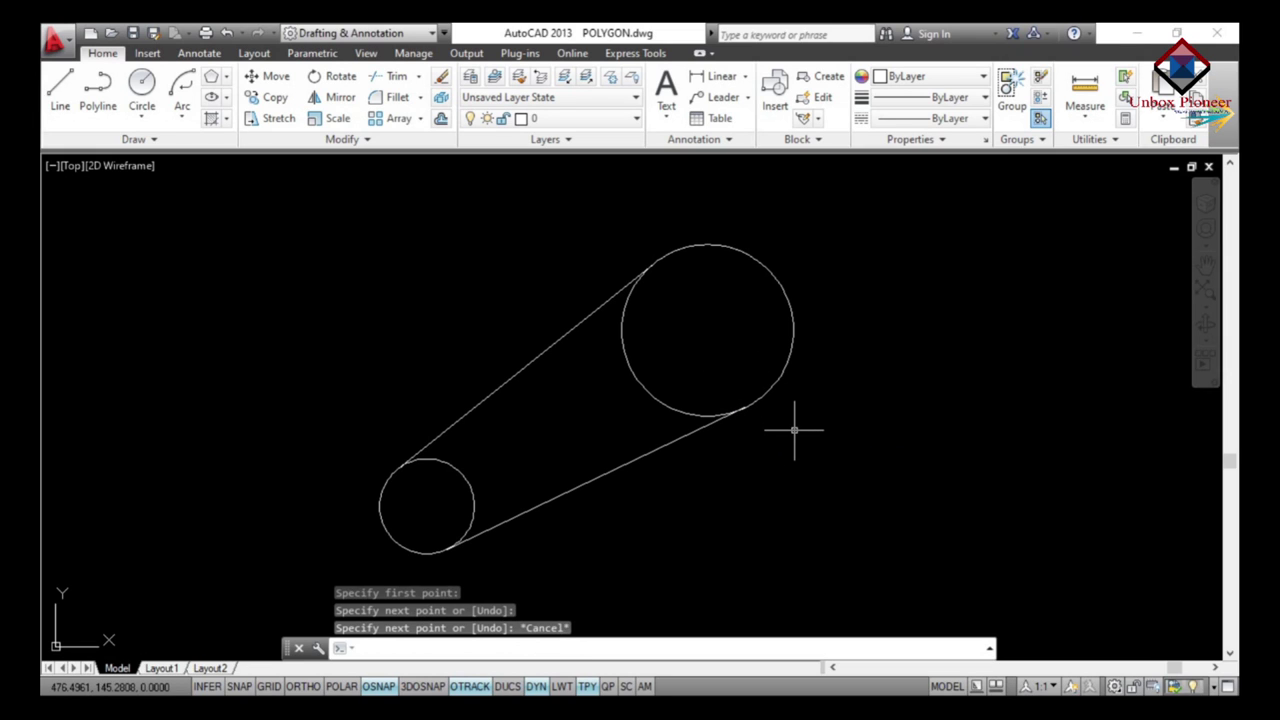